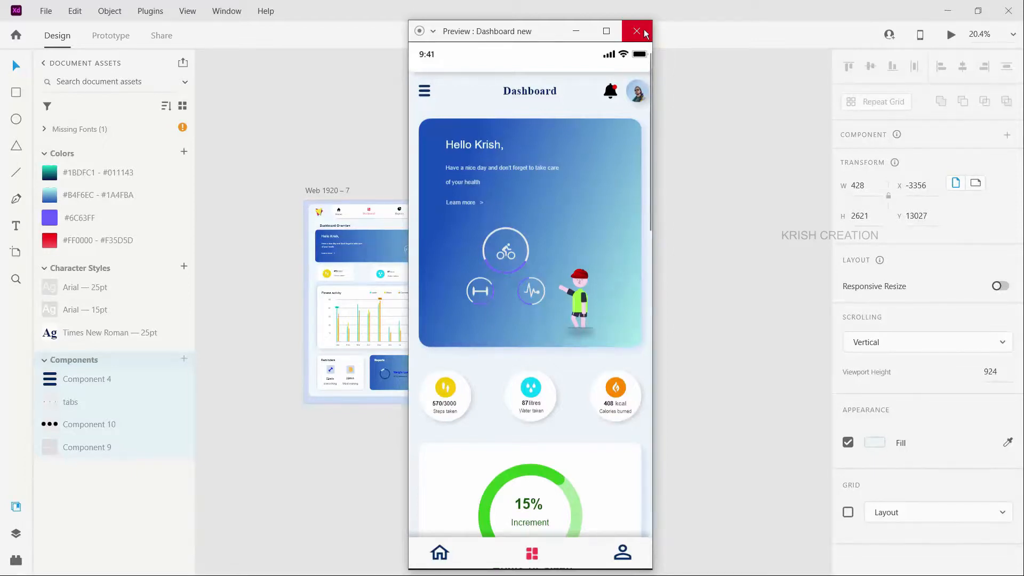
Close the dashboard preview and save the Dashboard new document.
click(637, 31)
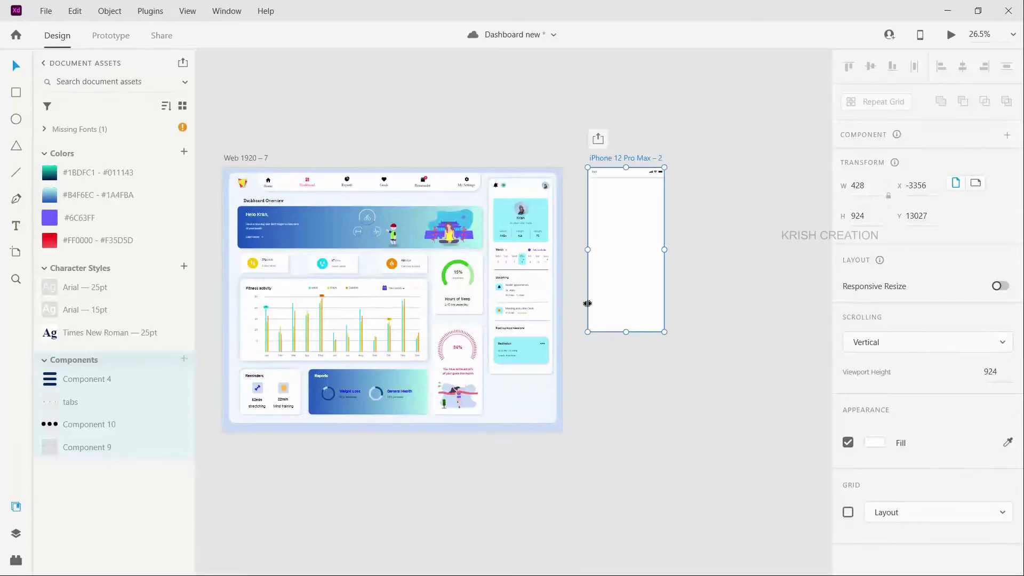
scroll(402, 304, up, 3)
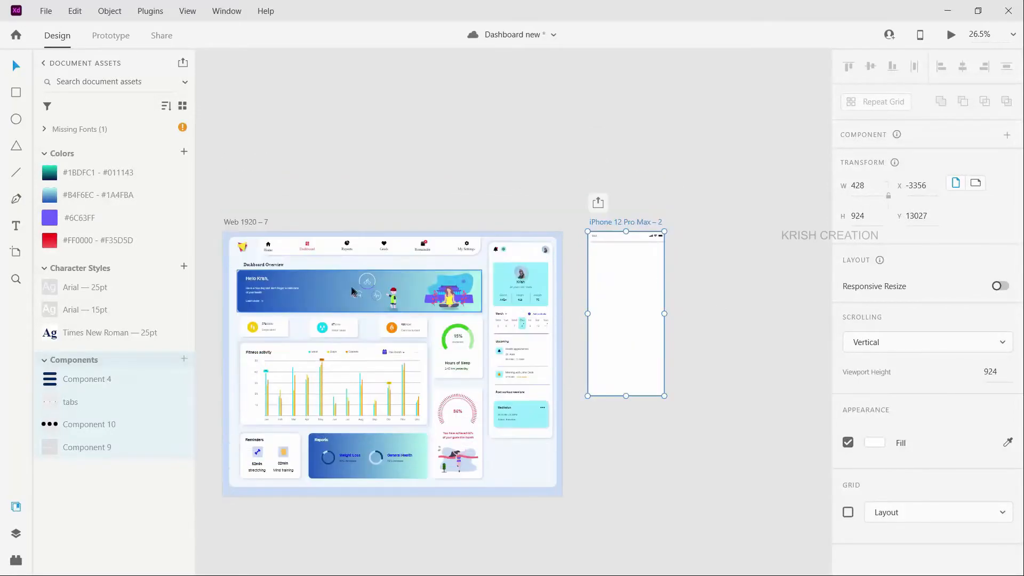
scroll(352, 291, up, 4)
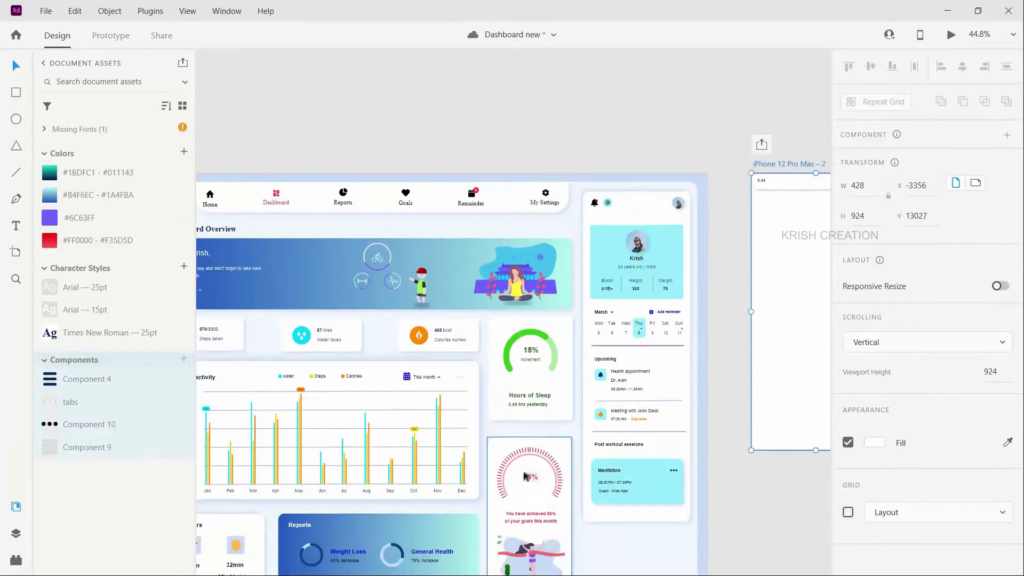
scroll(484, 385, down, 2)
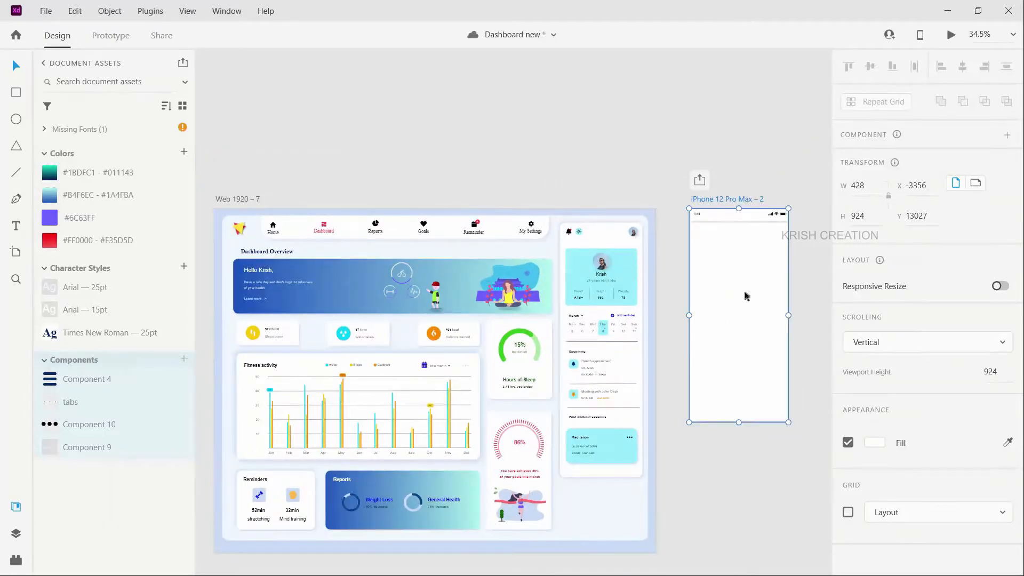
scroll(746, 295, up, 2)
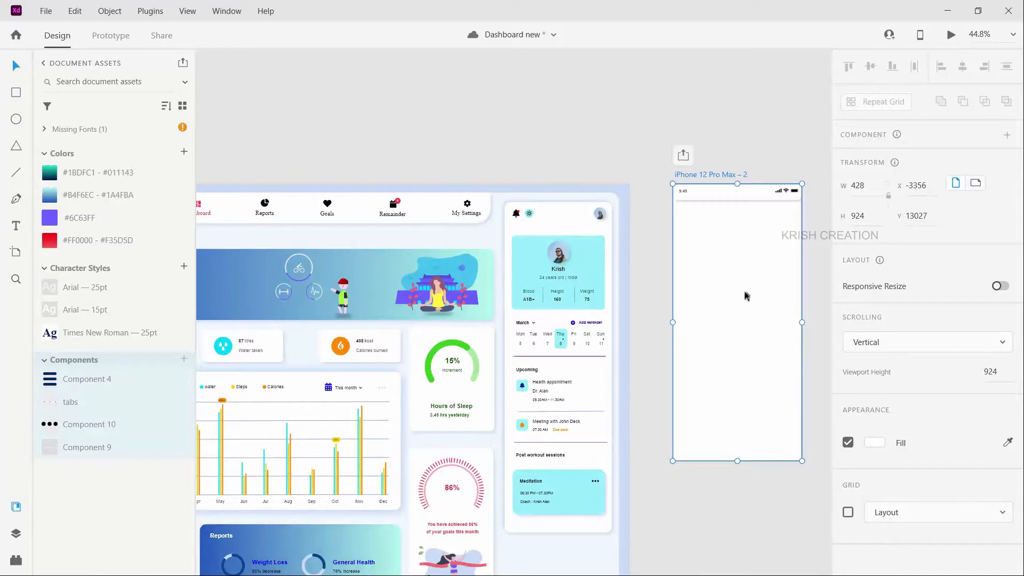
scroll(746, 295, down, 1)
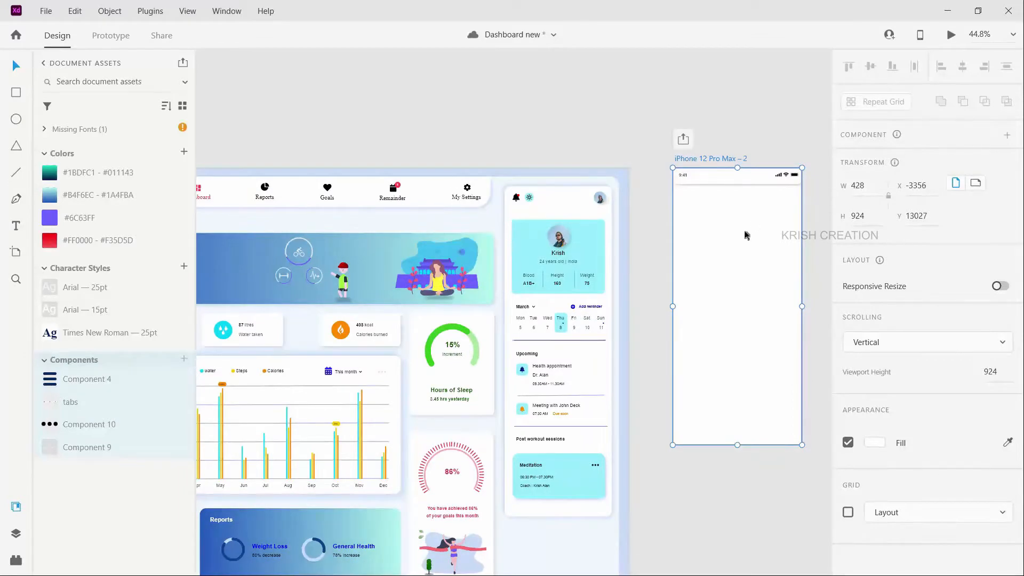
key(ctrl+s)
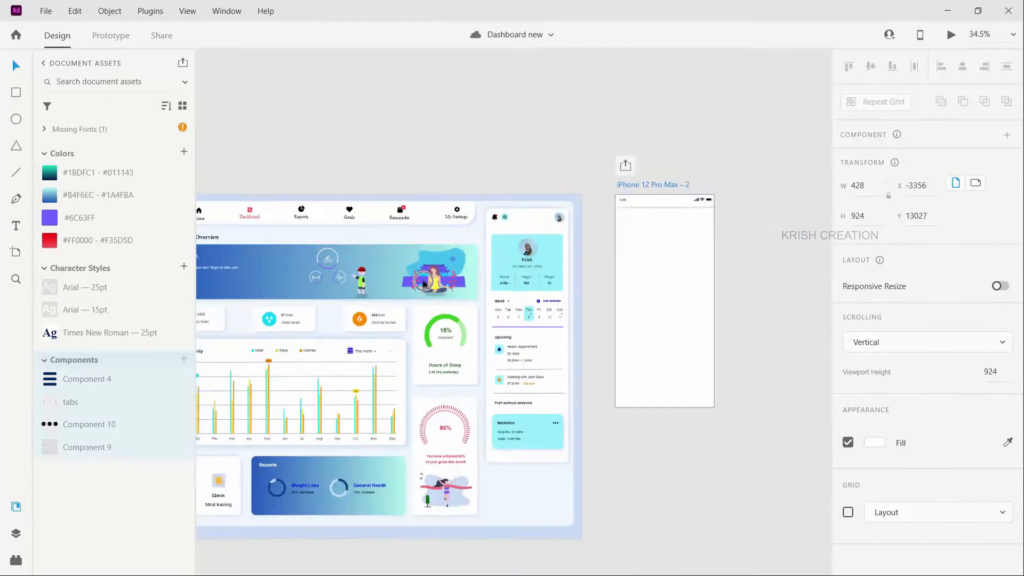
Place an instance of the Component 4 menu icon just below the status bar, near the left edge of the iPhone 12 Pro Max – 2 artboard.
scroll(700, 281, down, 2)
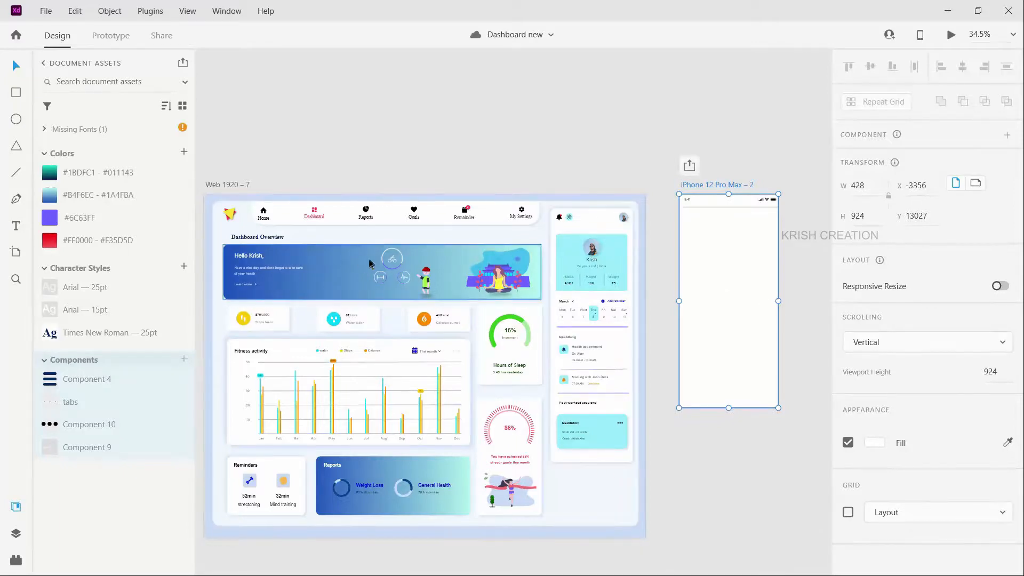
scroll(367, 273, up, 2)
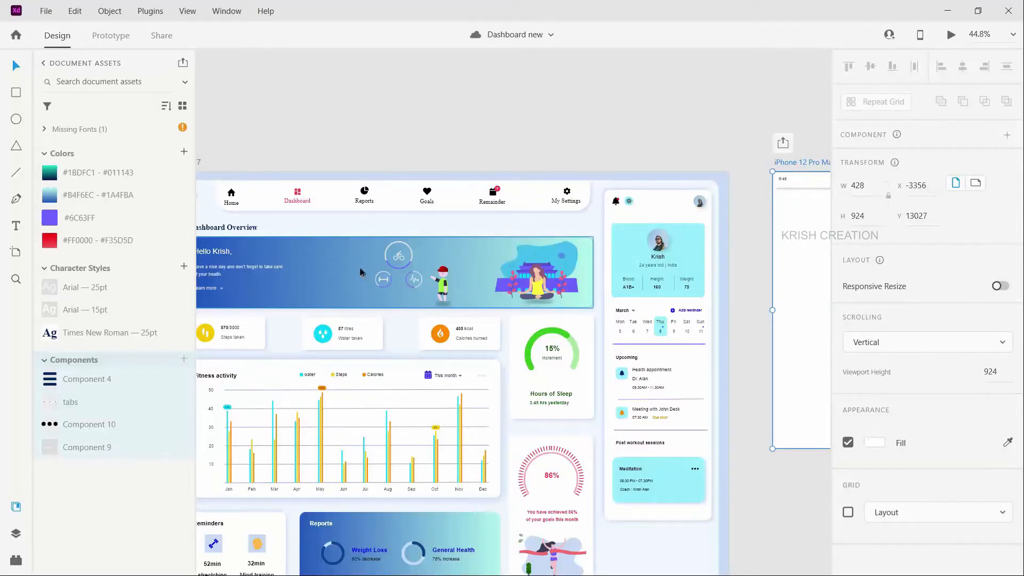
scroll(360, 272, down, 2)
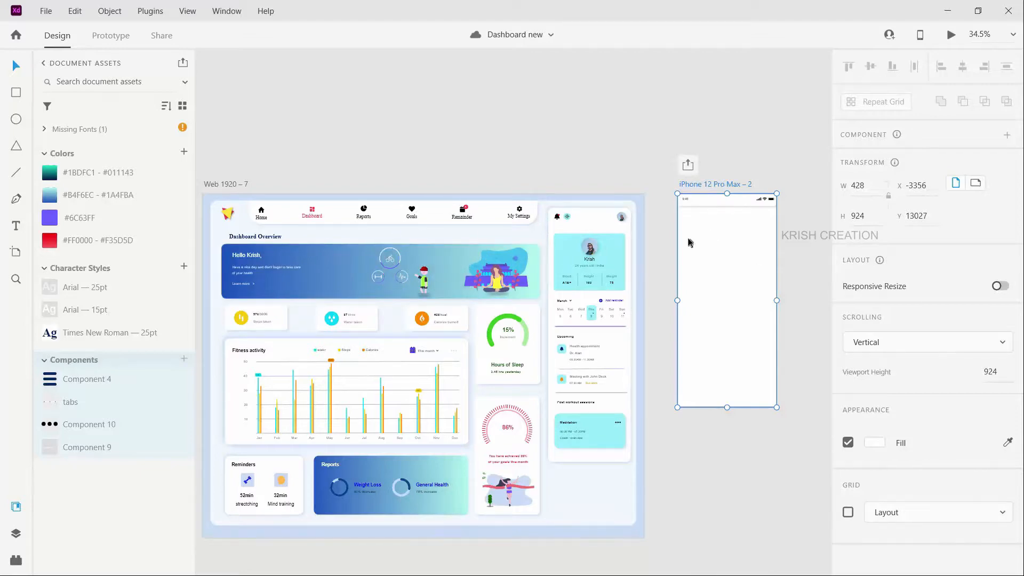
scroll(694, 248, up, 4)
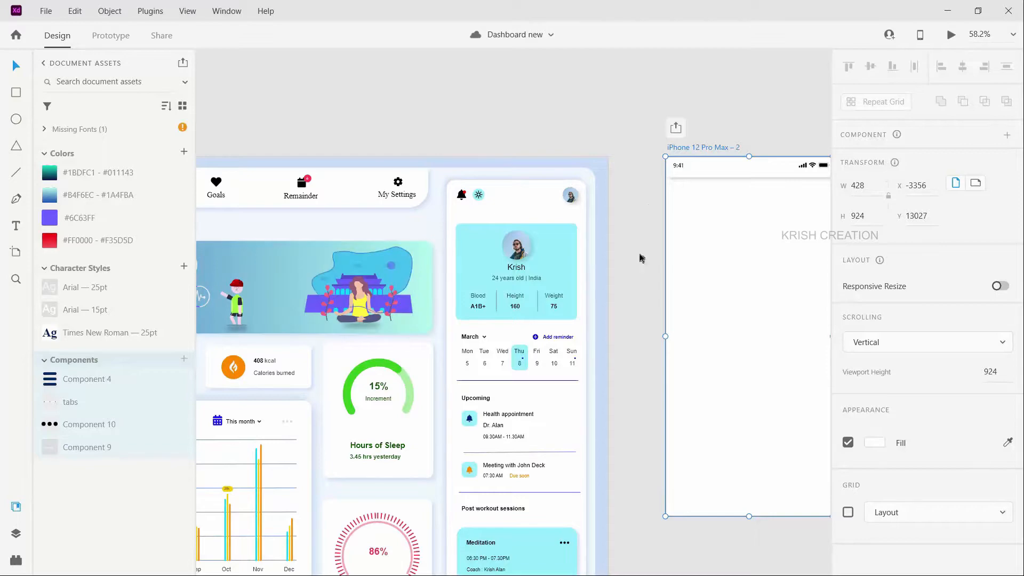
scroll(732, 248, down, 2)
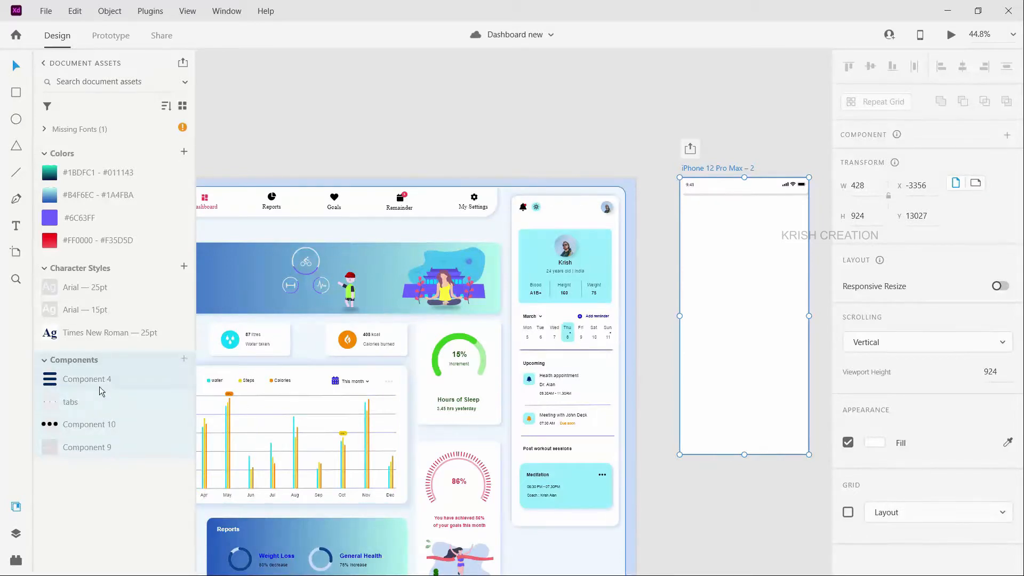
drag(102, 389, 658, 192)
scroll(705, 213, up, 5)
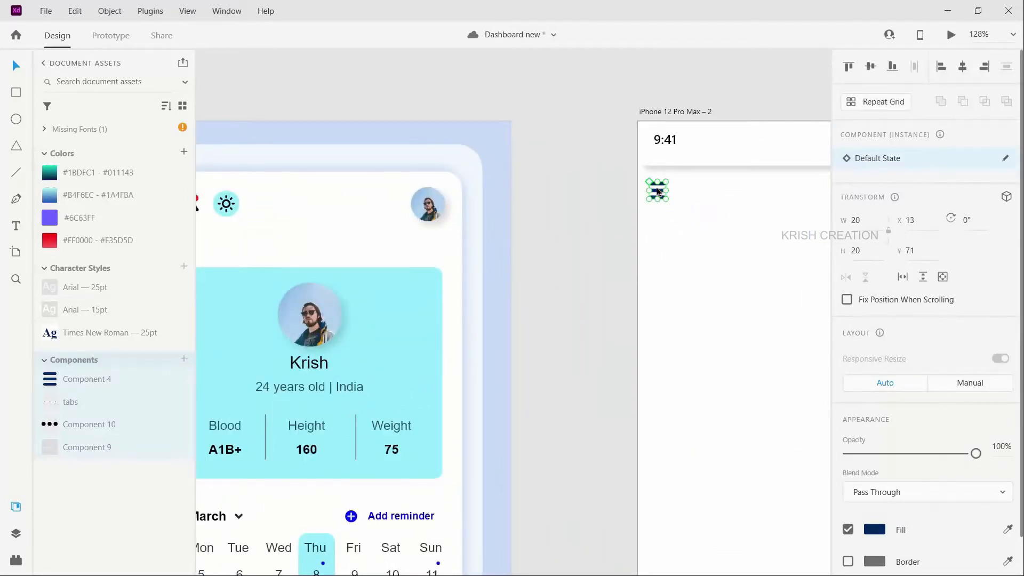
Reposition the menu icon on the iPhone artboard to about X 18, Y 75.
scroll(476, 247, down, 3)
scroll(447, 240, down, 2)
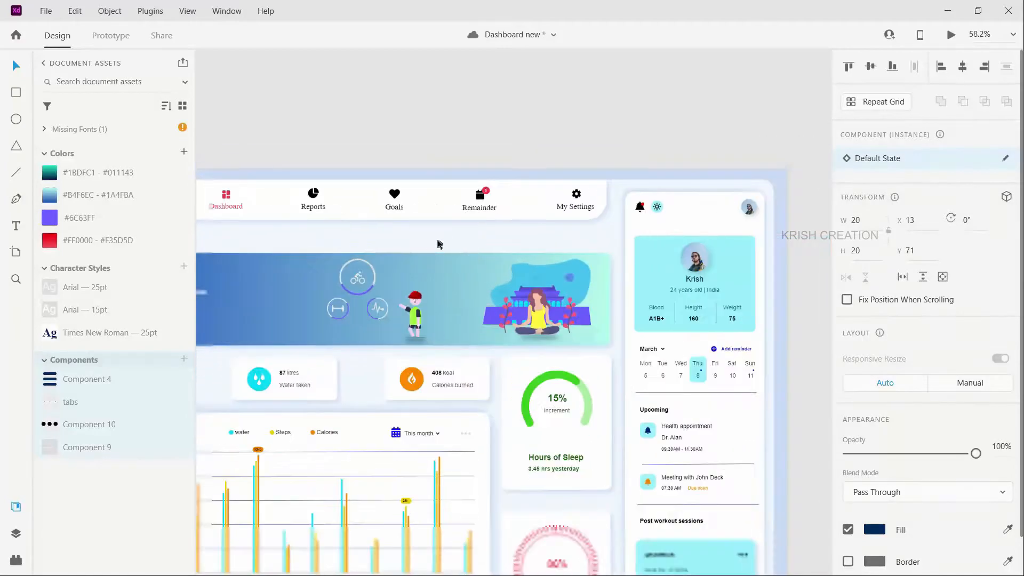
scroll(286, 232, up, 1)
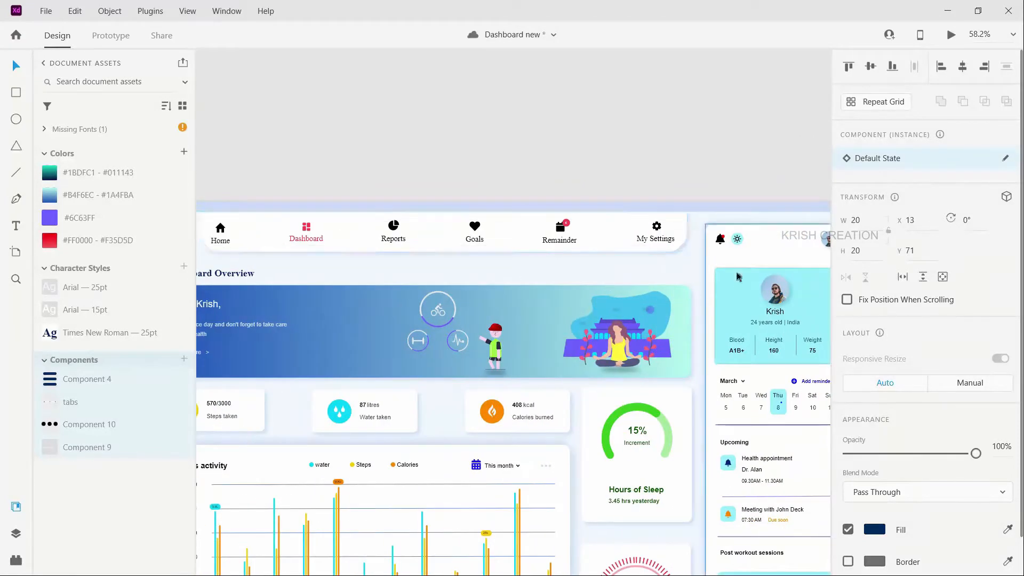
scroll(466, 240, right, 6)
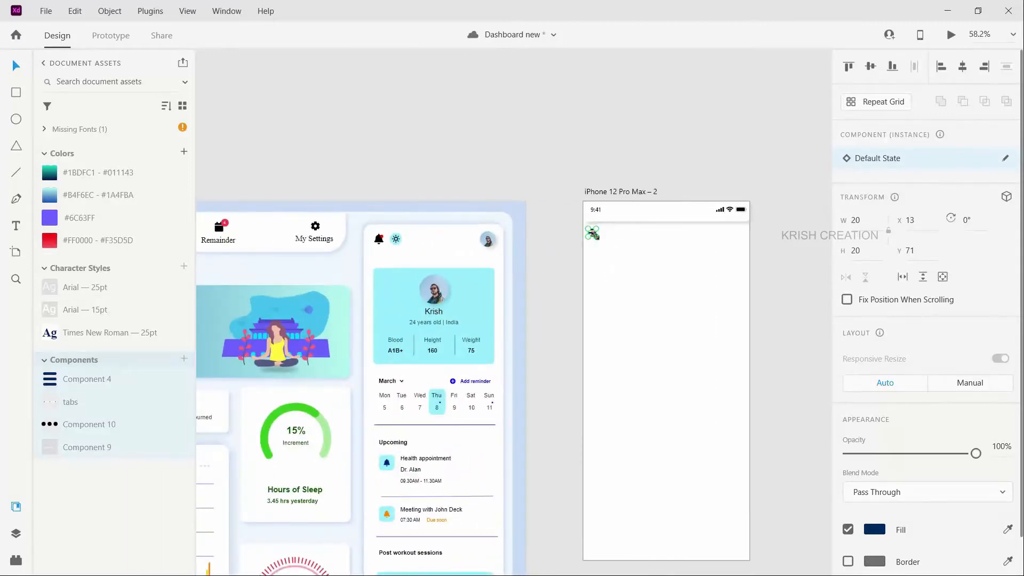
scroll(593, 235, up, 2)
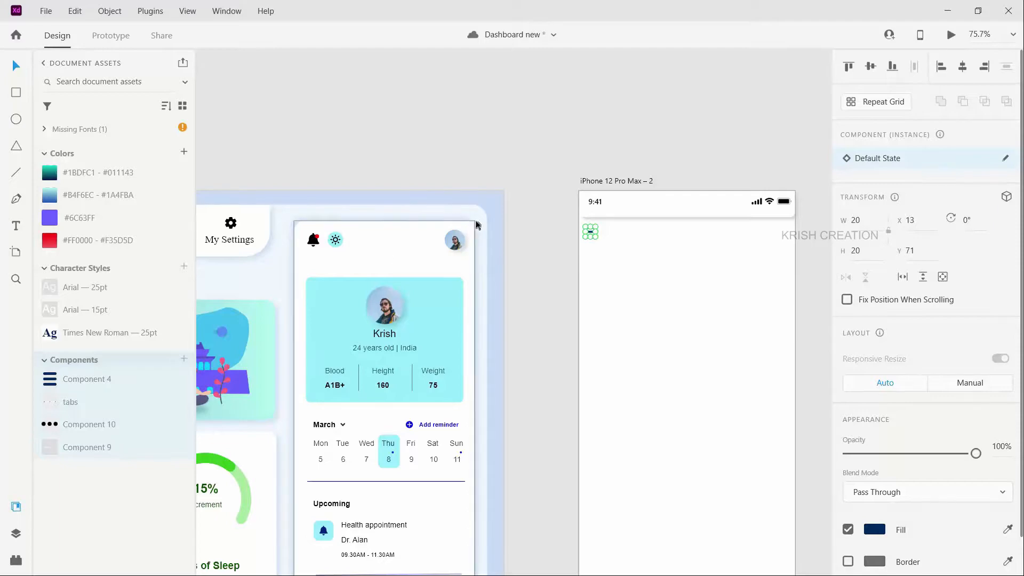
click(648, 285)
scroll(613, 250, up, 1)
scroll(613, 250, up, 1)
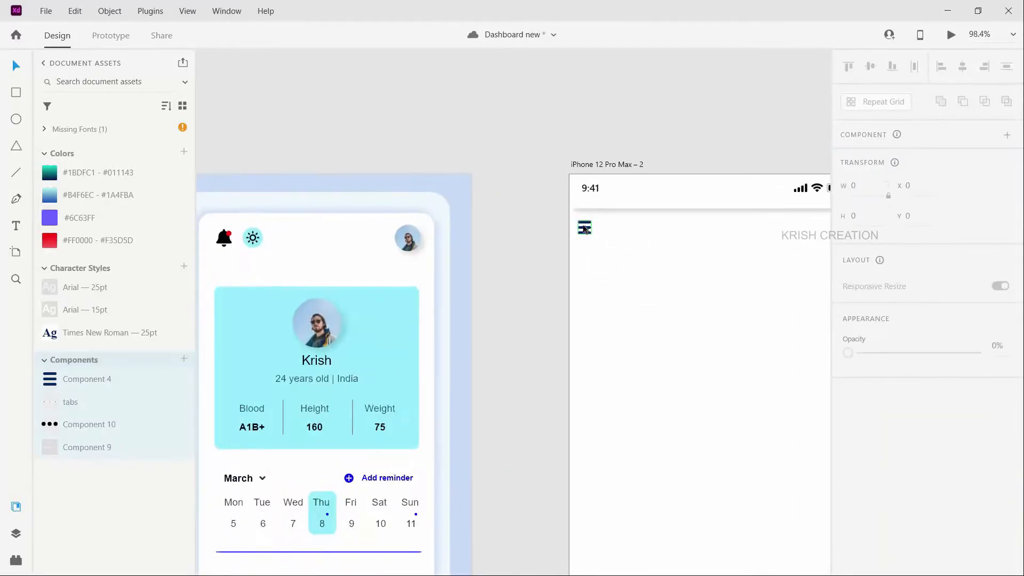
click(587, 232)
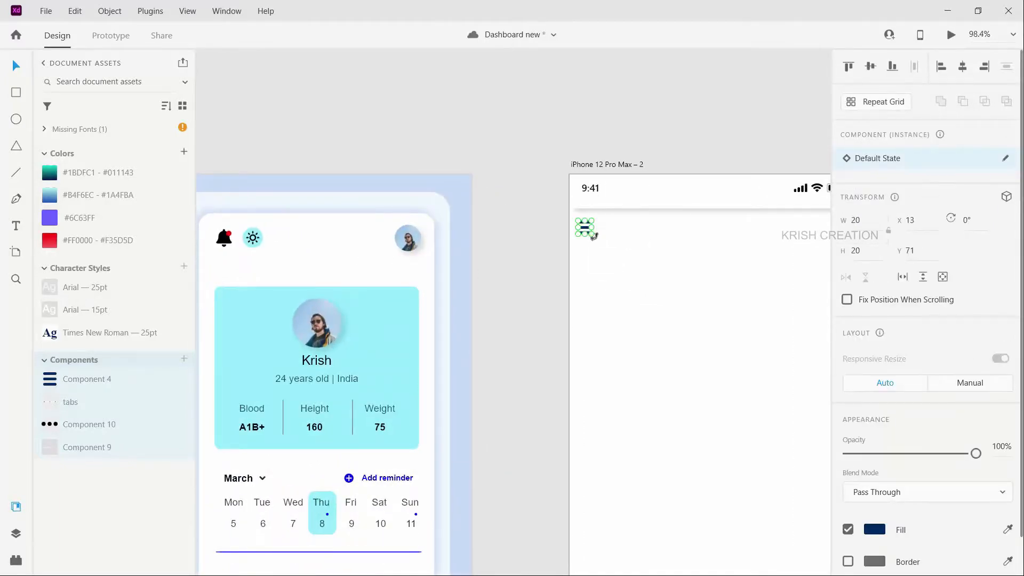
scroll(606, 251, up, 2)
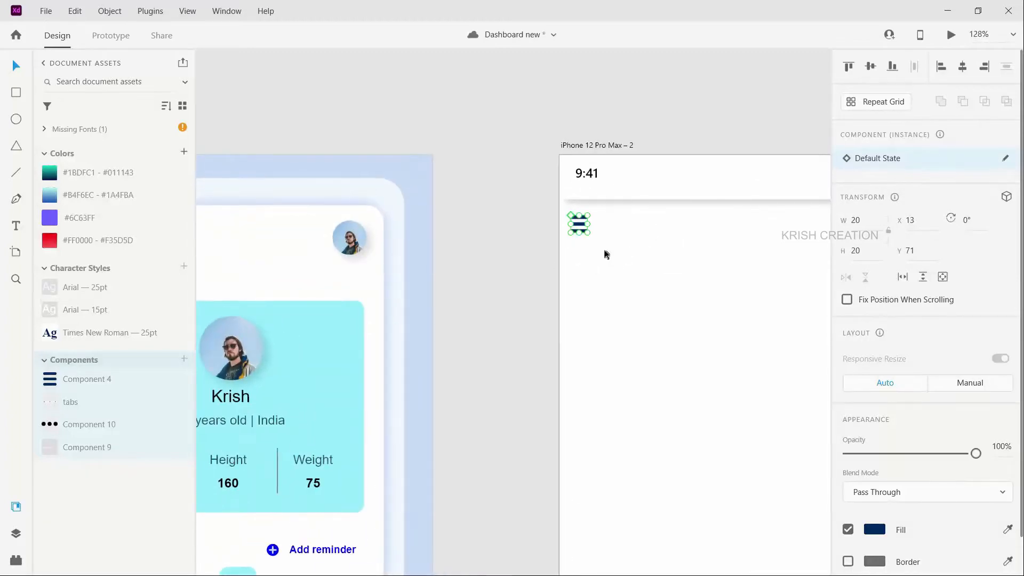
drag(579, 225, 580, 228)
click(613, 275)
Copy the "Dashboard Overview" heading from the web artboard to the iPhone artboard and place it level with the menu icon, at about Y 75.
scroll(606, 279, down, 4)
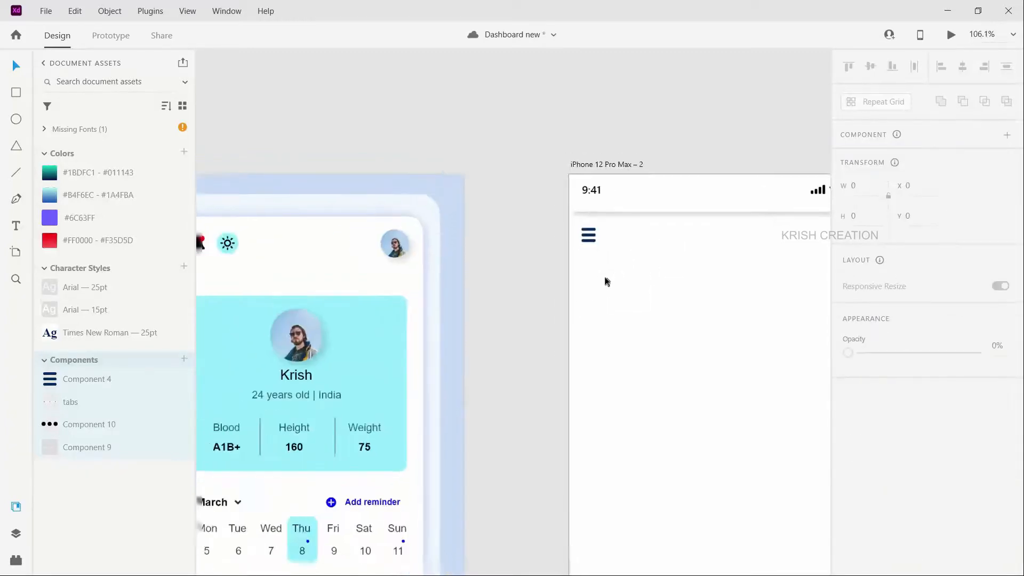
scroll(548, 383, left, 6)
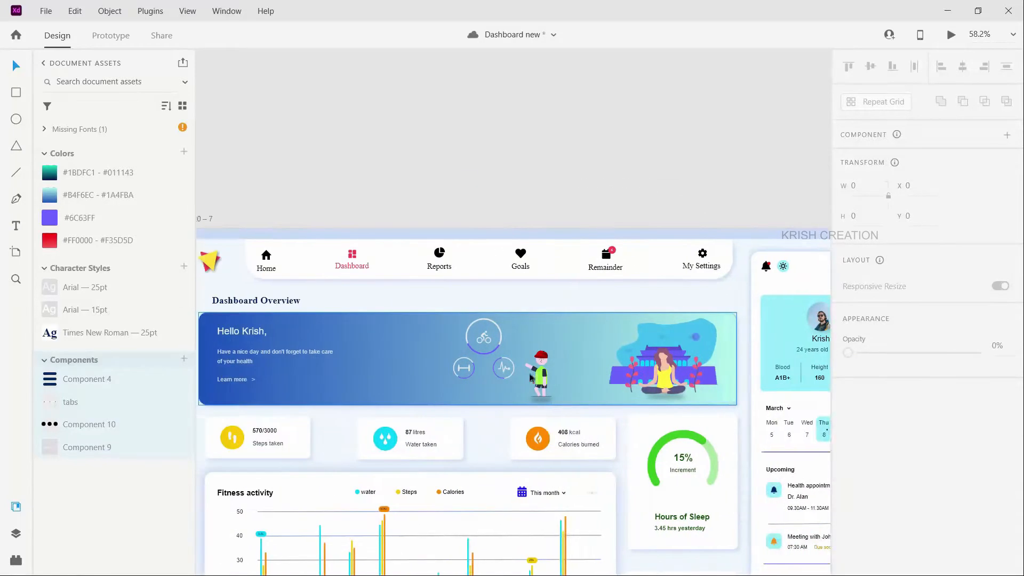
click(365, 302)
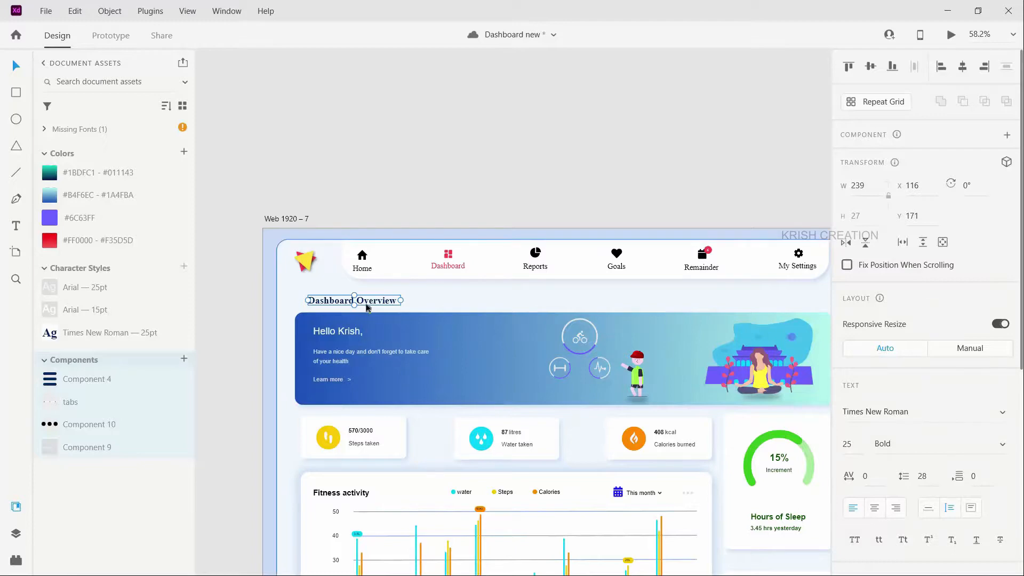
click(462, 341)
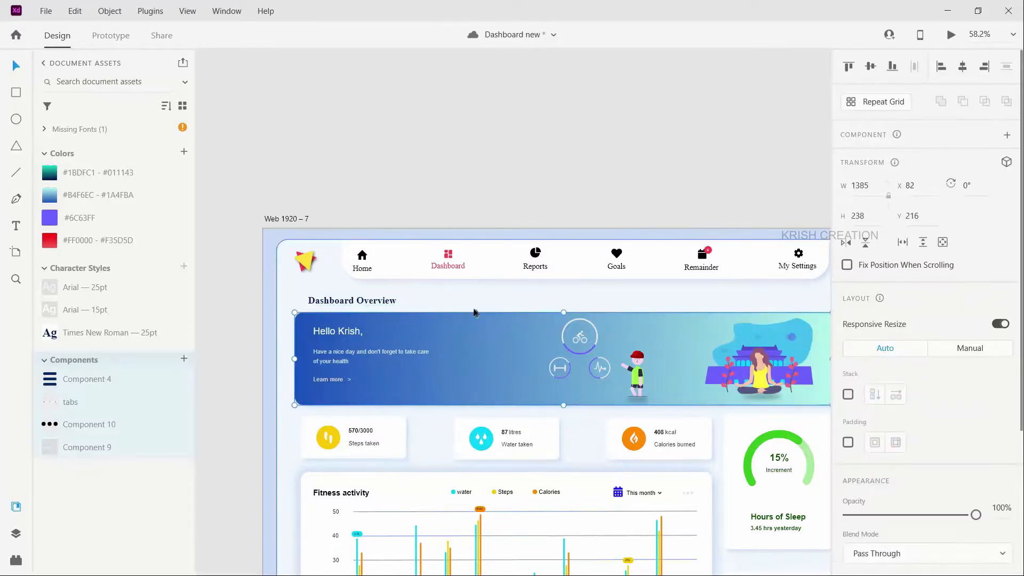
scroll(462, 341, down, 3)
scroll(536, 305, right, 5)
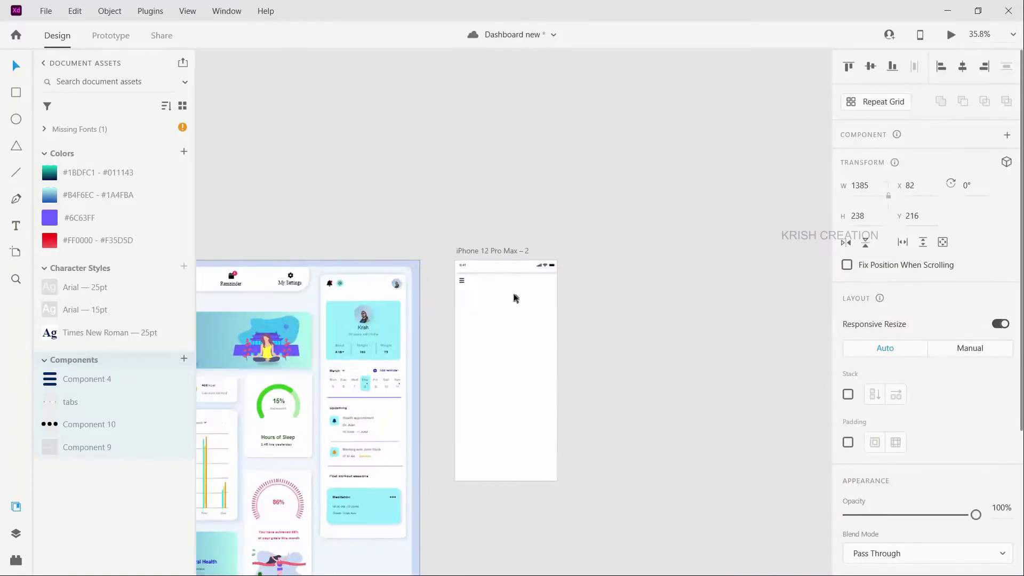
scroll(514, 298, up, 4)
key(ctrl+v)
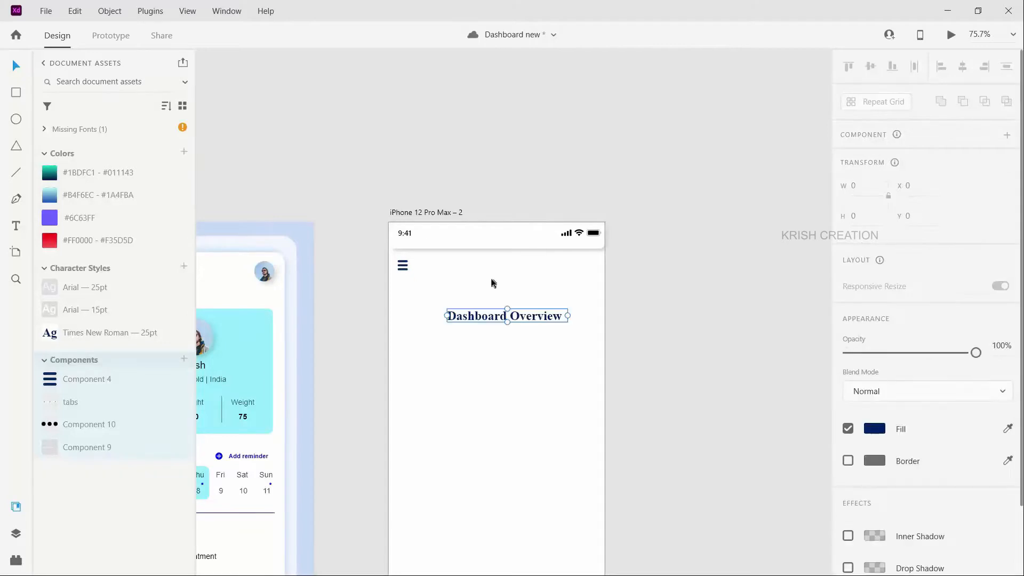
drag(509, 318, 534, 271)
Shorten the copied heading's text to "Dashboard".
double_click(535, 270)
click(510, 267)
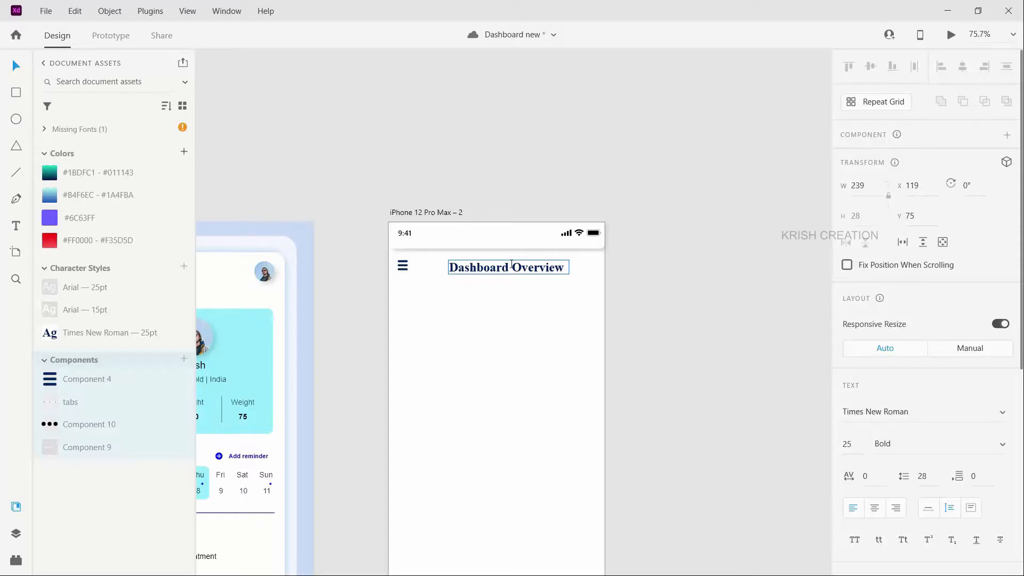
key(BackSpace)
key(Delete)
key(Delete)
key(Delete)
key(Delete)
key(Delete)
key(Delete)
key(Delete)
key(Delete)
Narrow the Dashboard heading's text box to about 123 wide and move it to about X 177 in the header row.
click(16, 533)
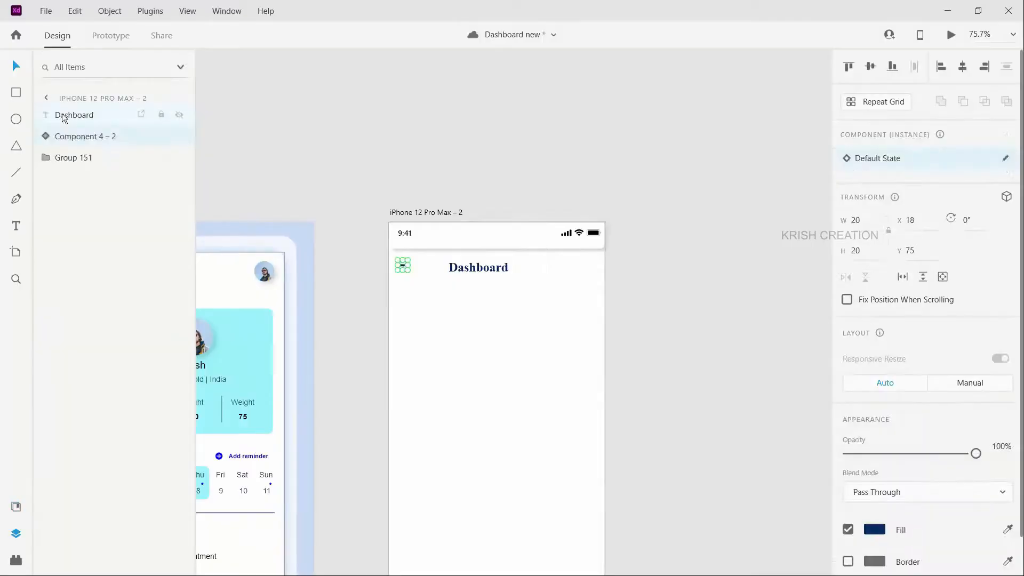
click(559, 276)
drag(568, 267, 541, 267)
click(515, 323)
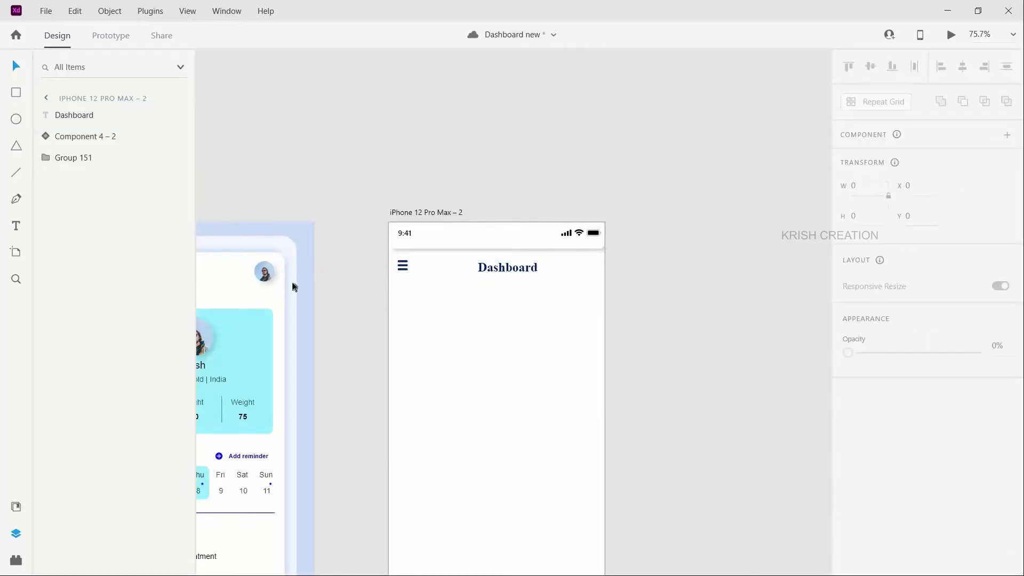
Copy the round profile picture from the web dashboard's side card to the right end of the iPhone header, at about X 382, Y 65.
click(264, 273)
double_click(265, 273)
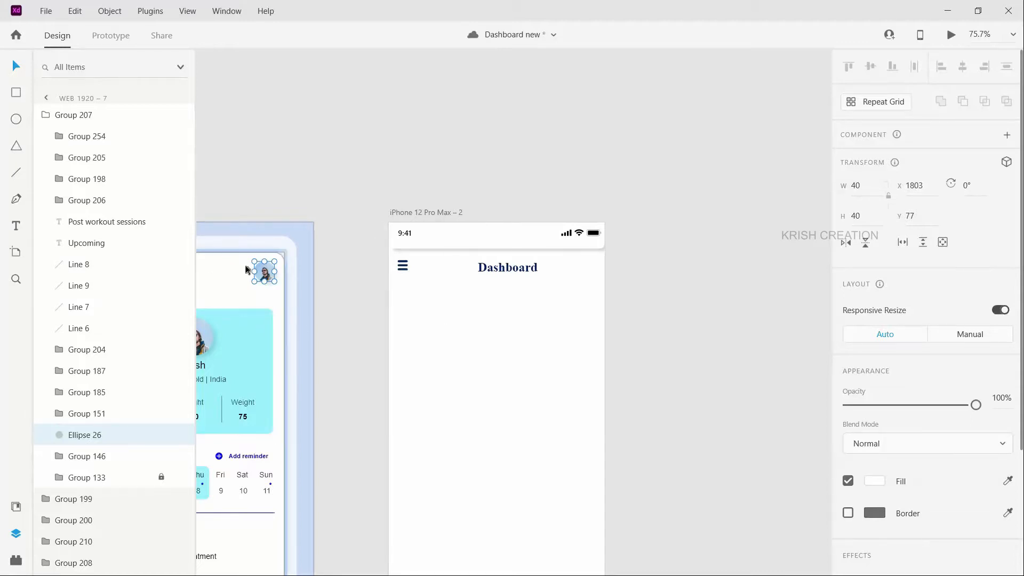
click(546, 306)
key(ctrl+v)
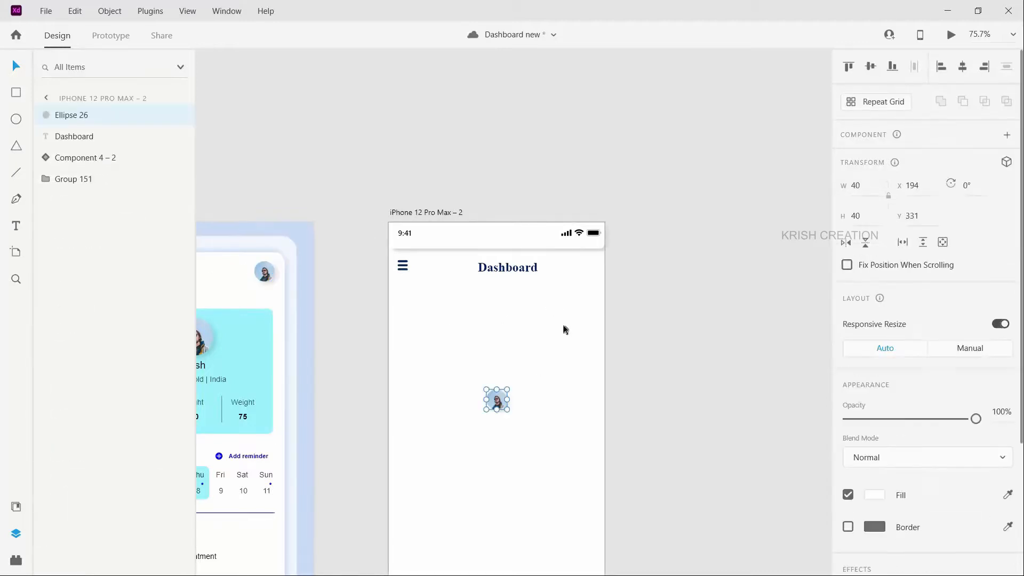
drag(502, 407, 596, 273)
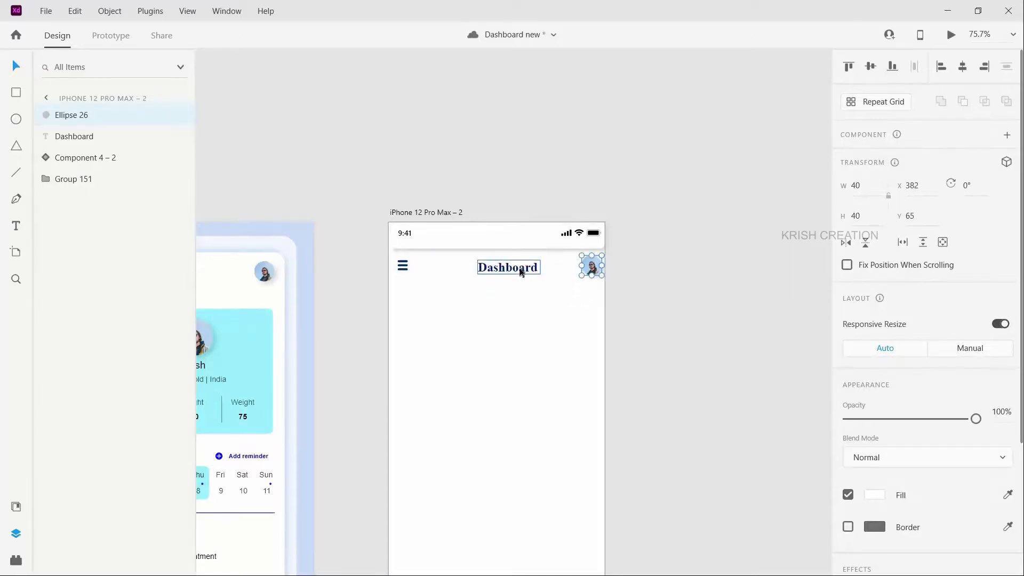
Set the Dashboard heading's font size to 20, narrow its text box to about 103 wide and shift it slightly left.
click(518, 270)
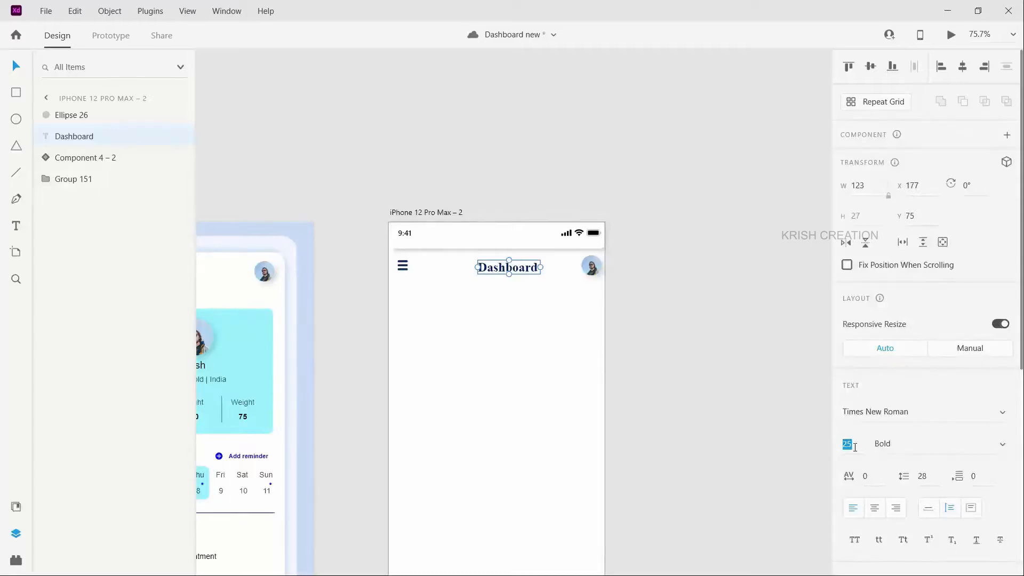
text(20)
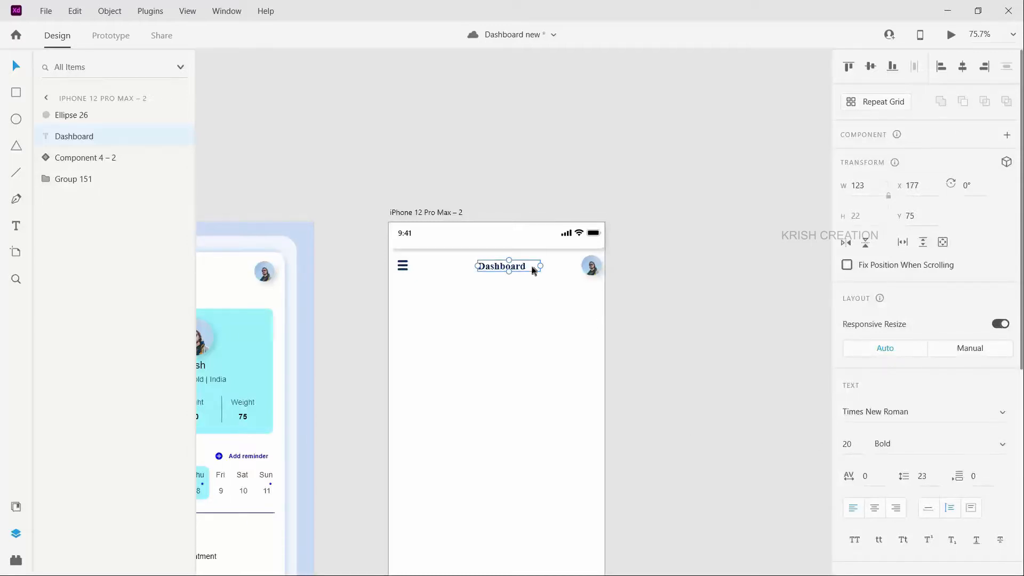
drag(541, 266, 507, 268)
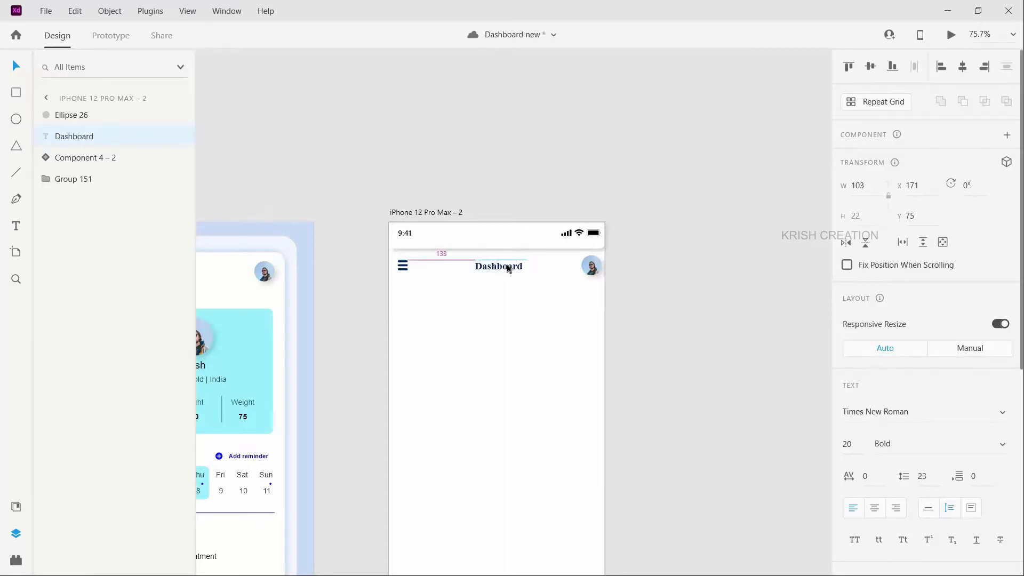
Narrow the Dashboard heading's text box to about 96 wide and centre it horizontally on the iPhone artboard.
click(963, 66)
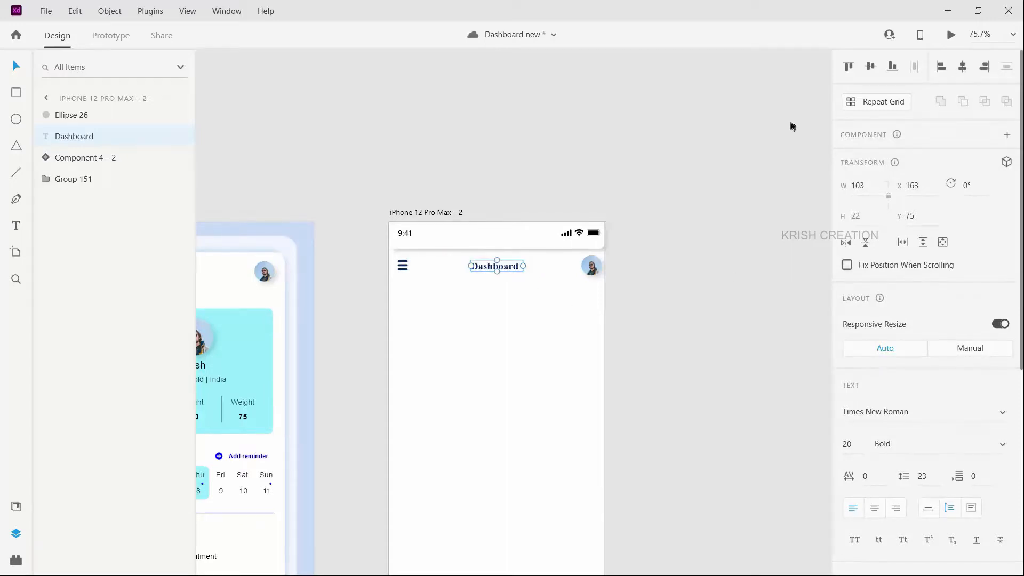
drag(521, 265, 519, 264)
click(964, 66)
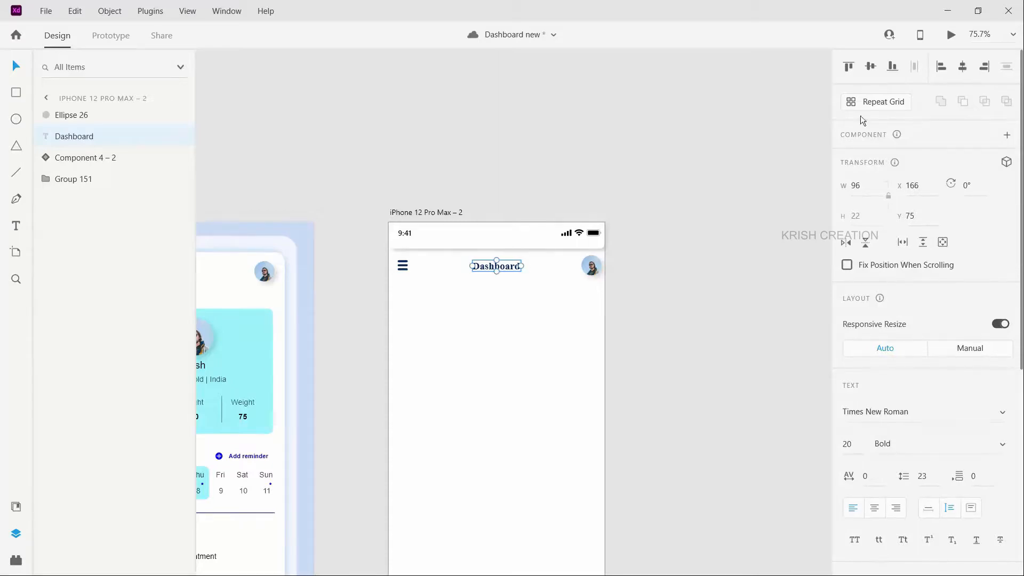
click(535, 320)
Copy the notification bell from the web dashboard's side card to just before the iPhone header's profile picture, at about X 343, Y 72.
scroll(517, 309, down, 2)
scroll(454, 304, left, 1)
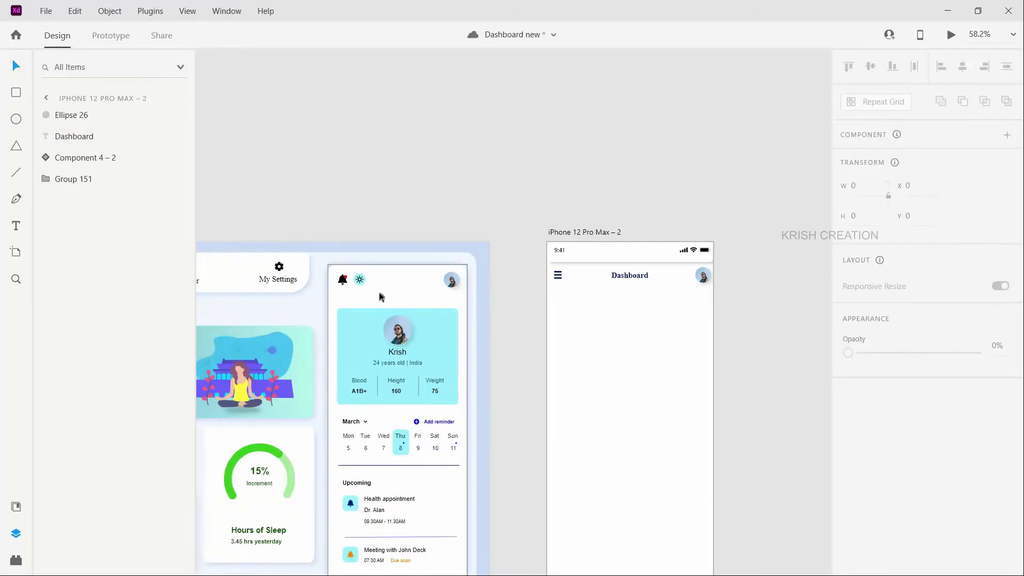
click(347, 281)
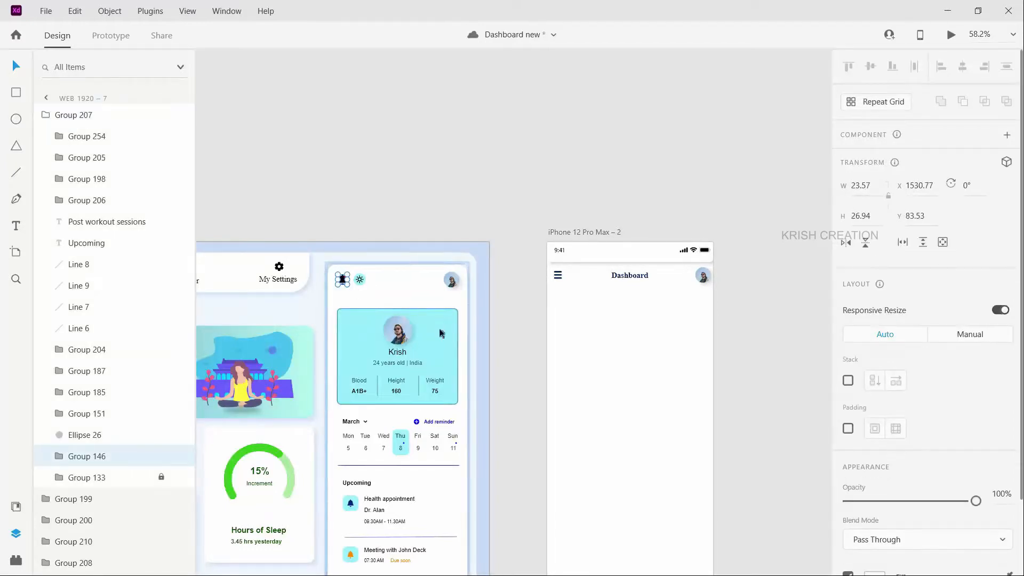
click(685, 327)
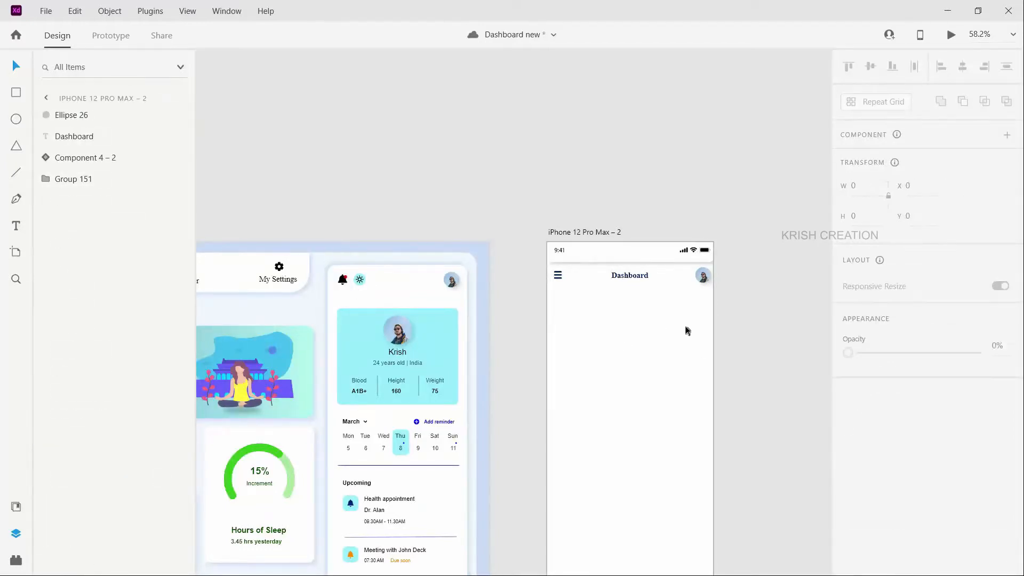
key(ctrl+v)
scroll(628, 452, up, 1)
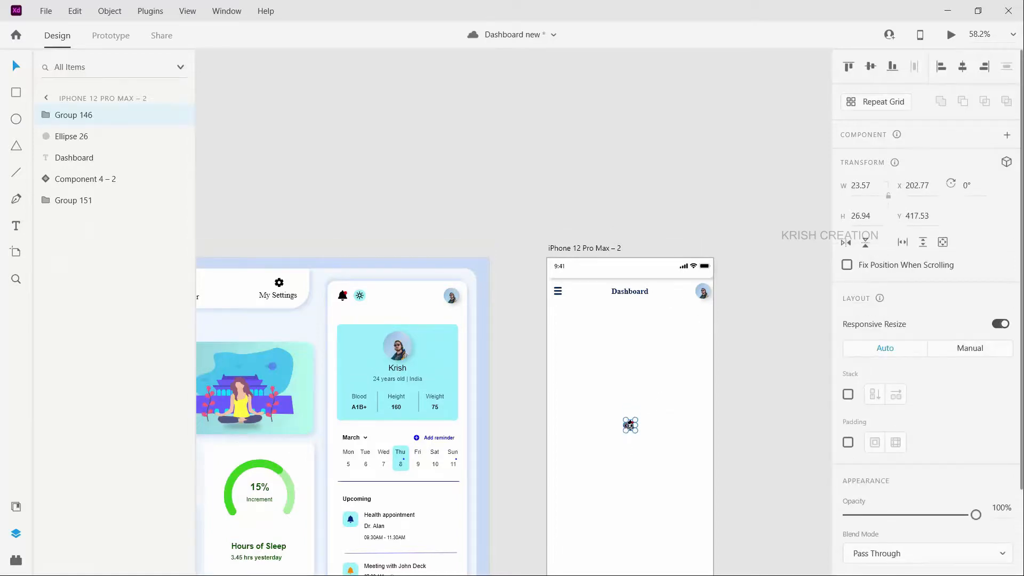
drag(633, 429, 687, 295)
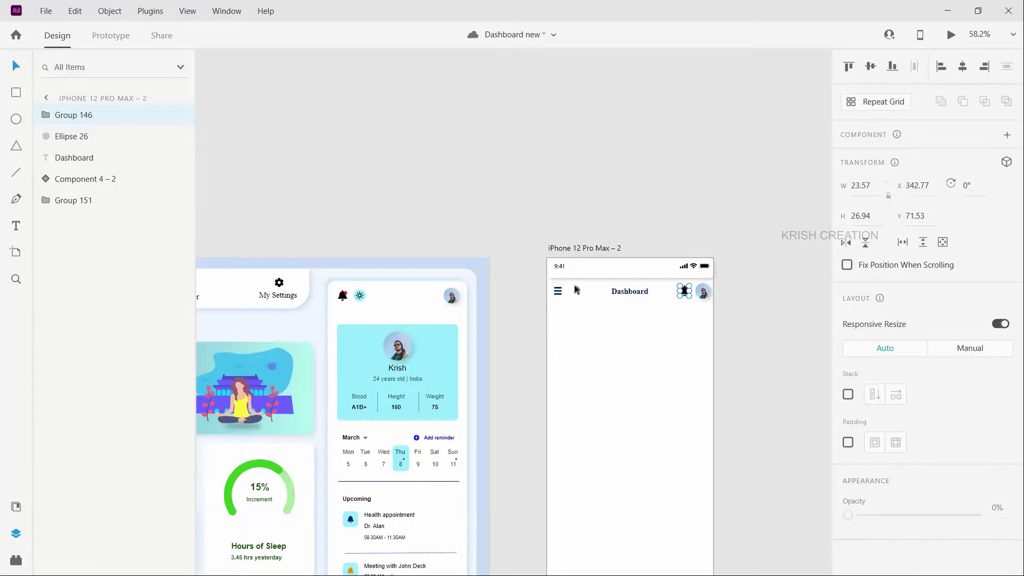
Align the menu icon, Dashboard heading, bell and profile picture in the iPhone header along their vertical middles.
click(556, 289)
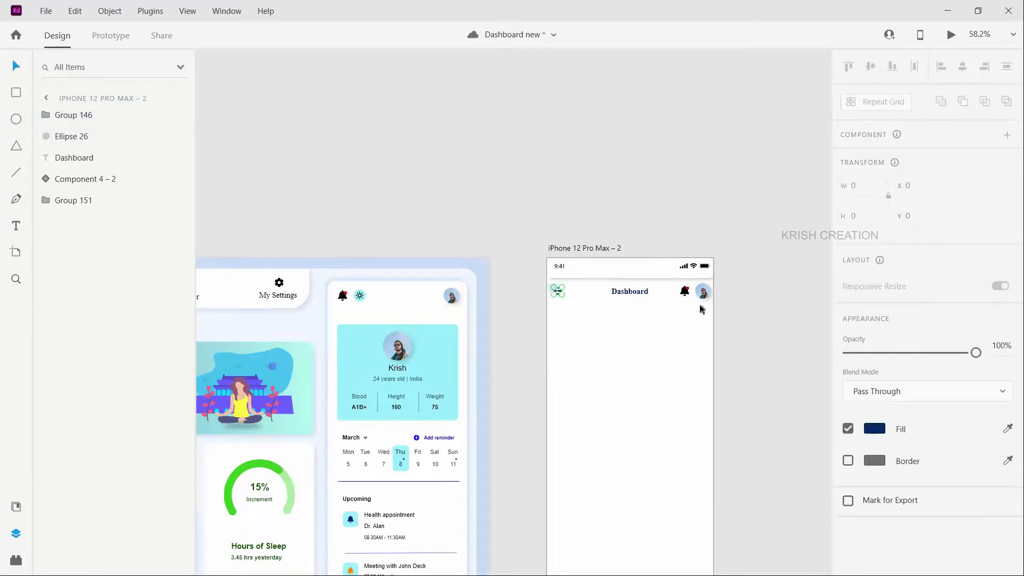
drag(550, 282, 725, 305)
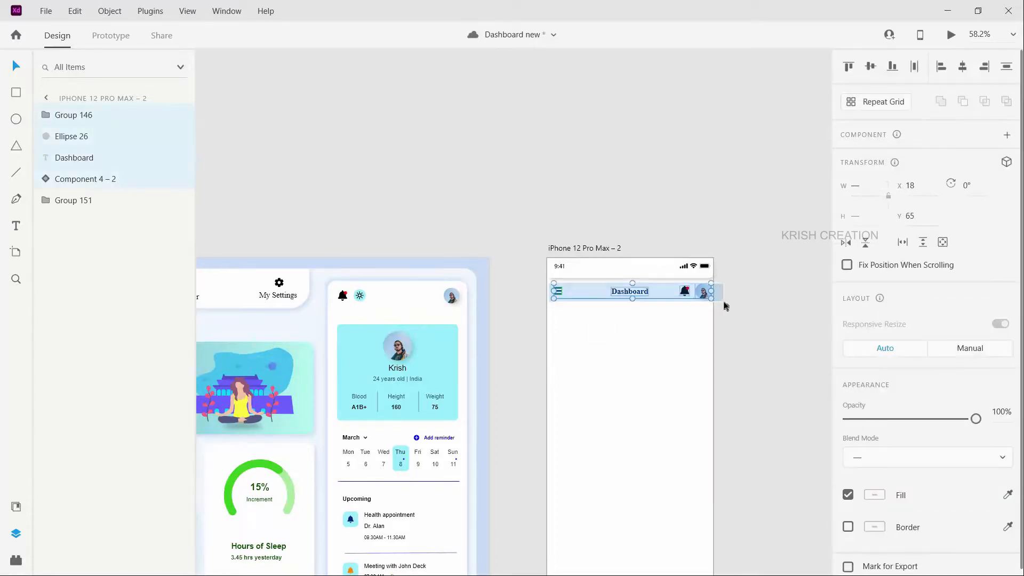
click(872, 67)
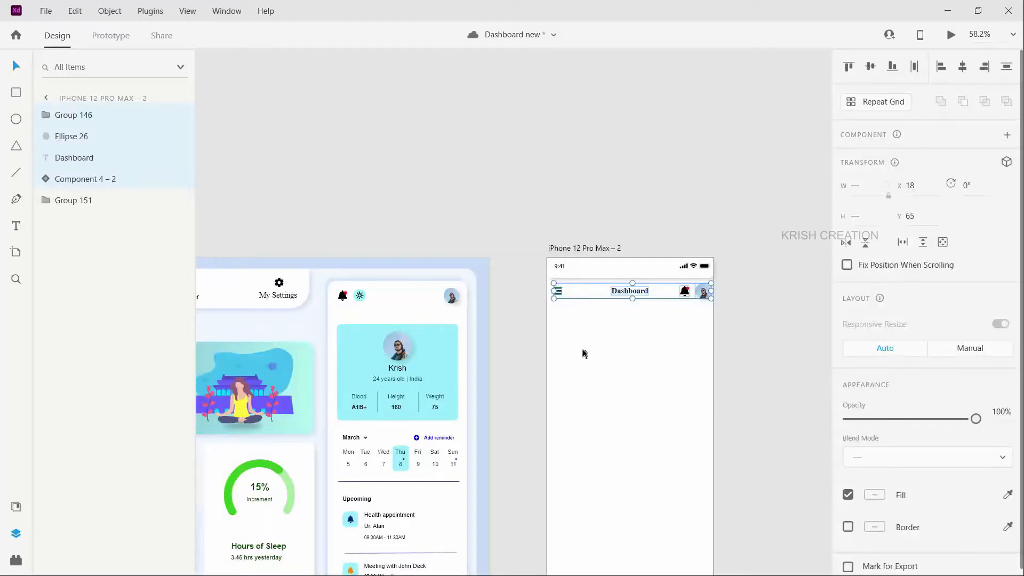
click(611, 332)
Copy the blue greeting banner from the web dashboard to the iPhone artboard below the header, at X 18, Y 134.
scroll(610, 336, down, 1)
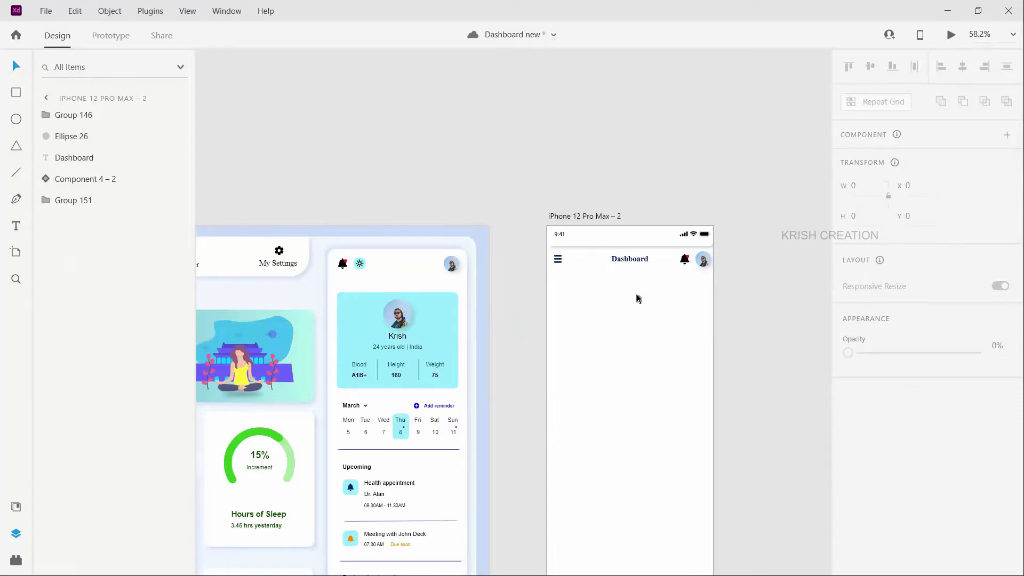
scroll(613, 320, down, 1)
scroll(603, 350, down, 3)
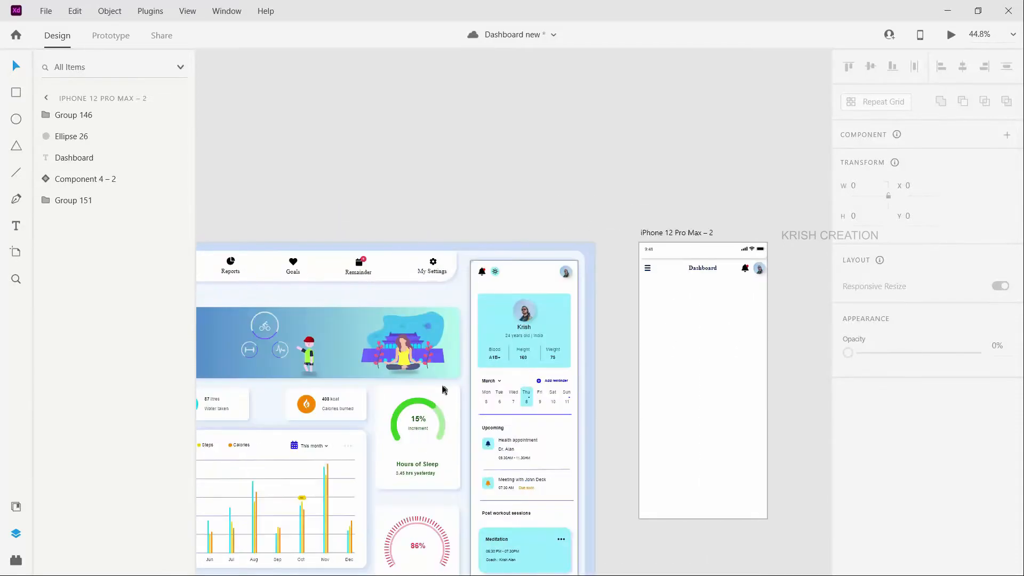
scroll(298, 345, left, 3)
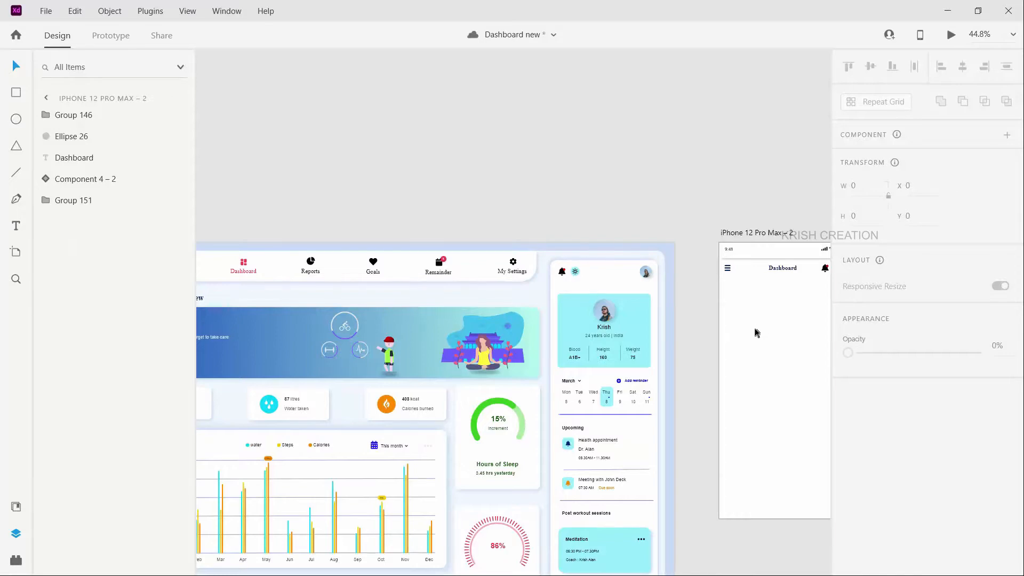
scroll(480, 333, left, 3)
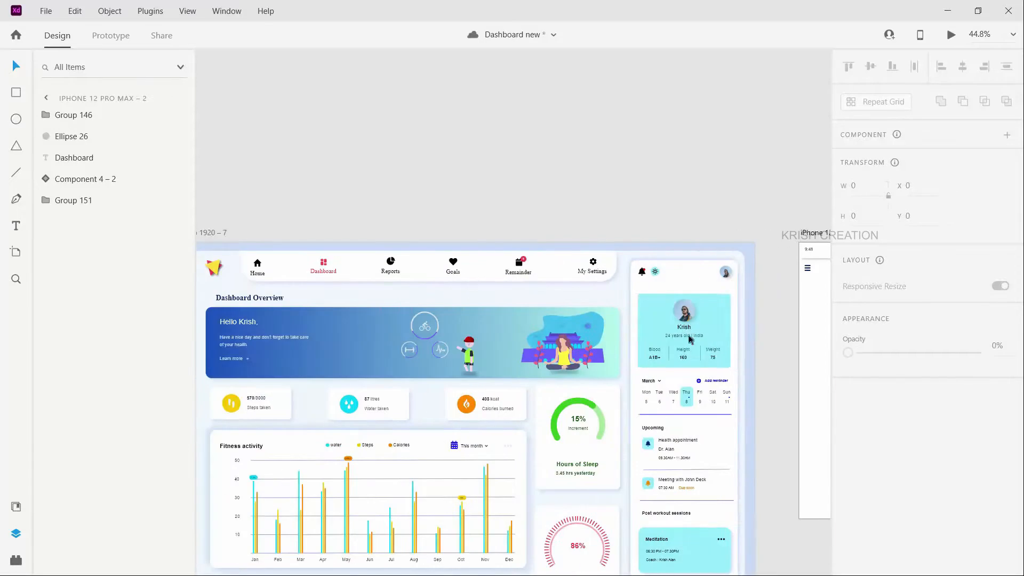
click(327, 355)
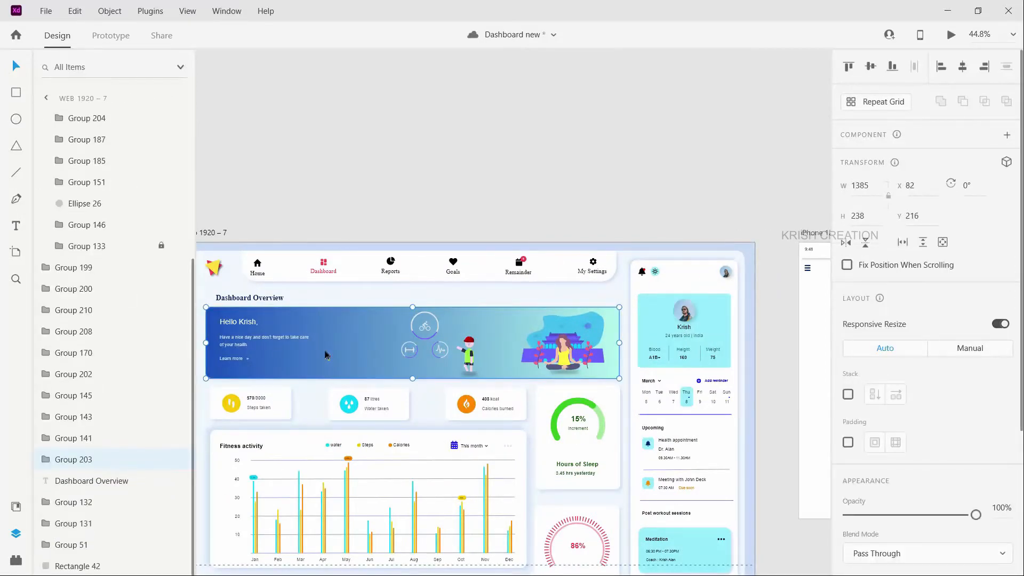
key(alt)
mouse_move(598, 354)
mouse_down()
mouse_move(789, 344)
mouse_move(743, 339)
mouse_move(648, 359)
mouse_move(609, 338)
mouse_up()
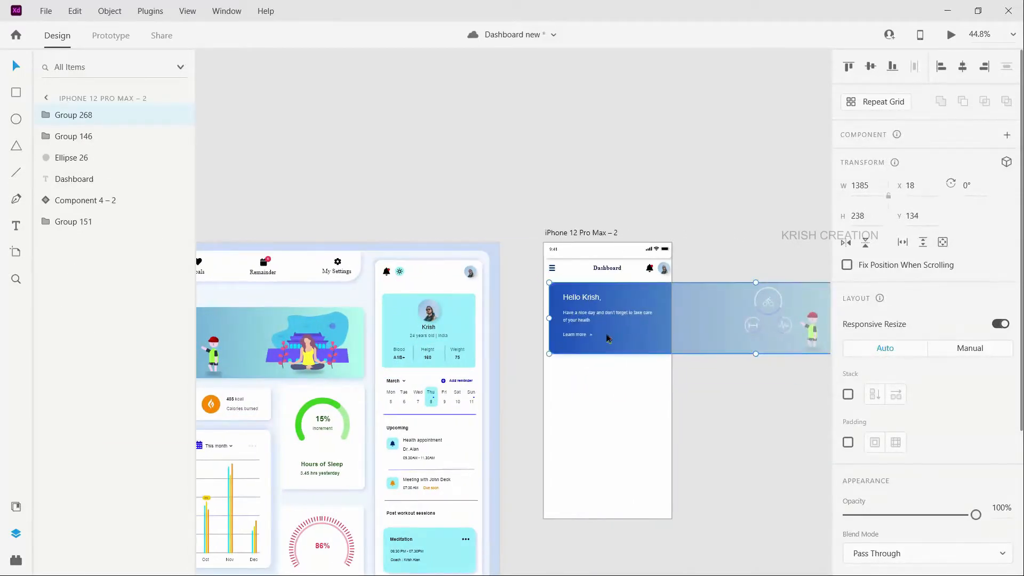
Set the font size of the copied banner's Hello greeting to 20.
scroll(609, 339, up, 3)
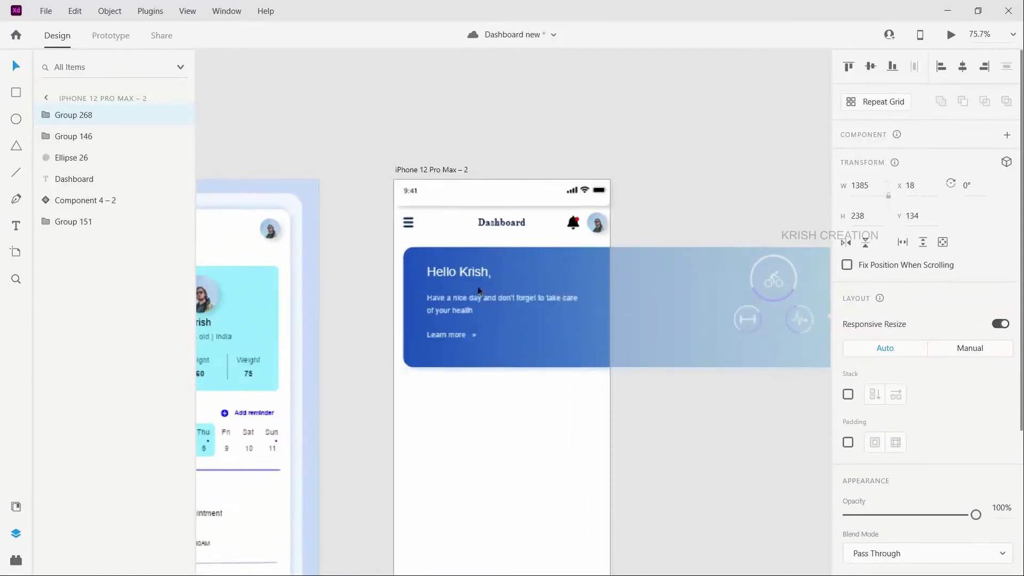
double_click(458, 270)
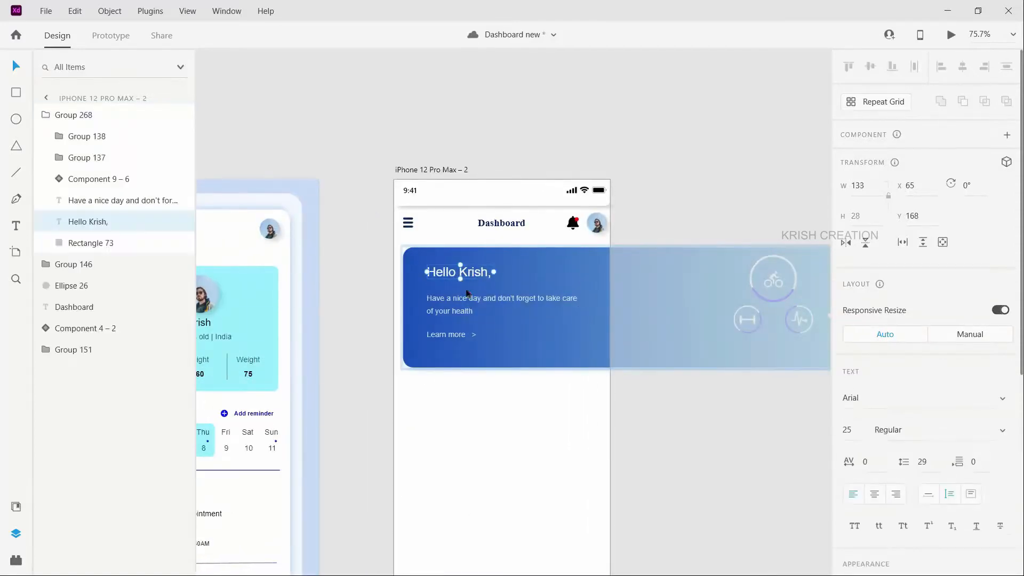
click(850, 432)
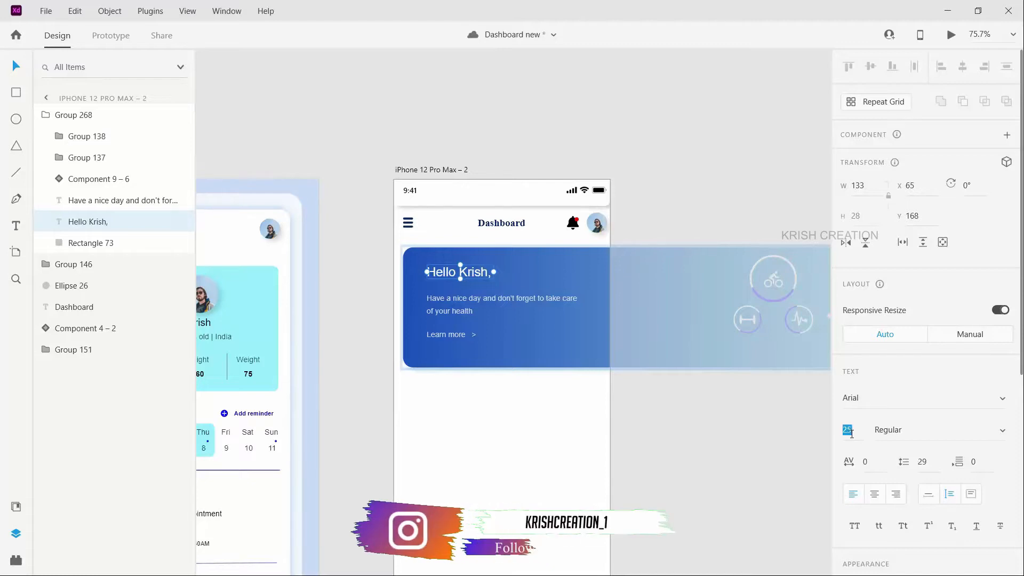
text(15)
key(Return)
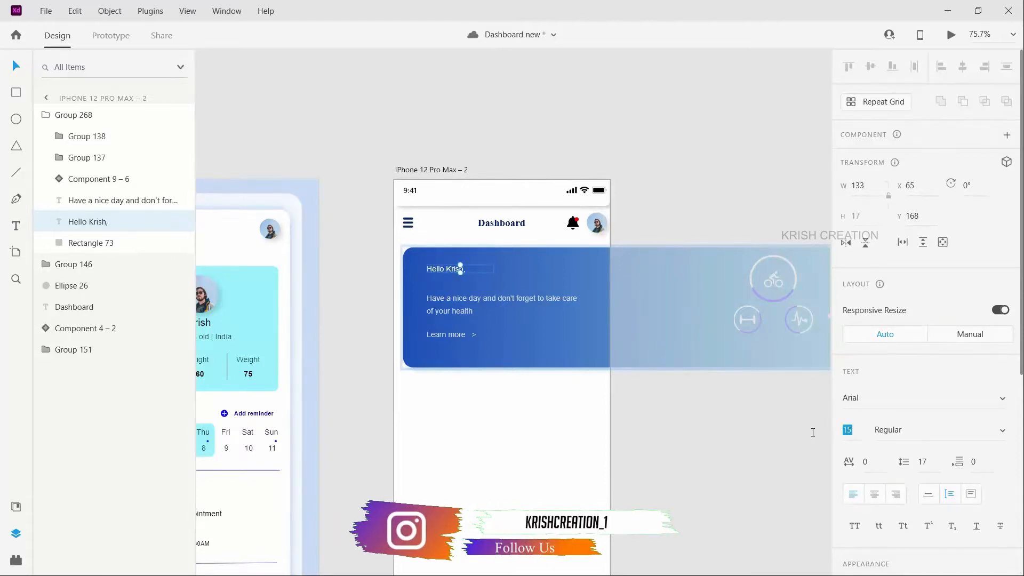
text(20)
key(Return)
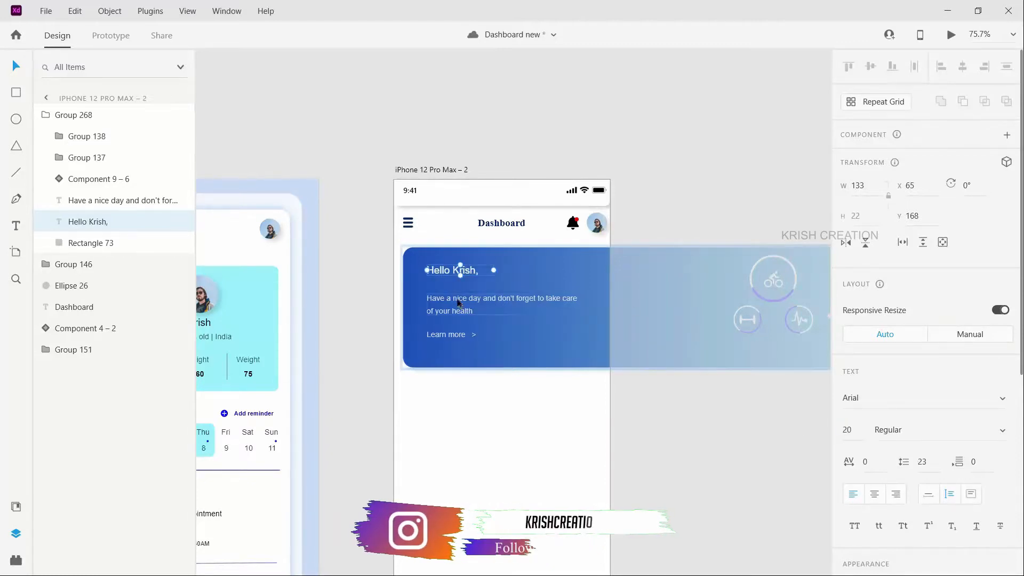
Ungroup the banner's Learn more component and reduce the font size of its text and of the message above it.
click(511, 309)
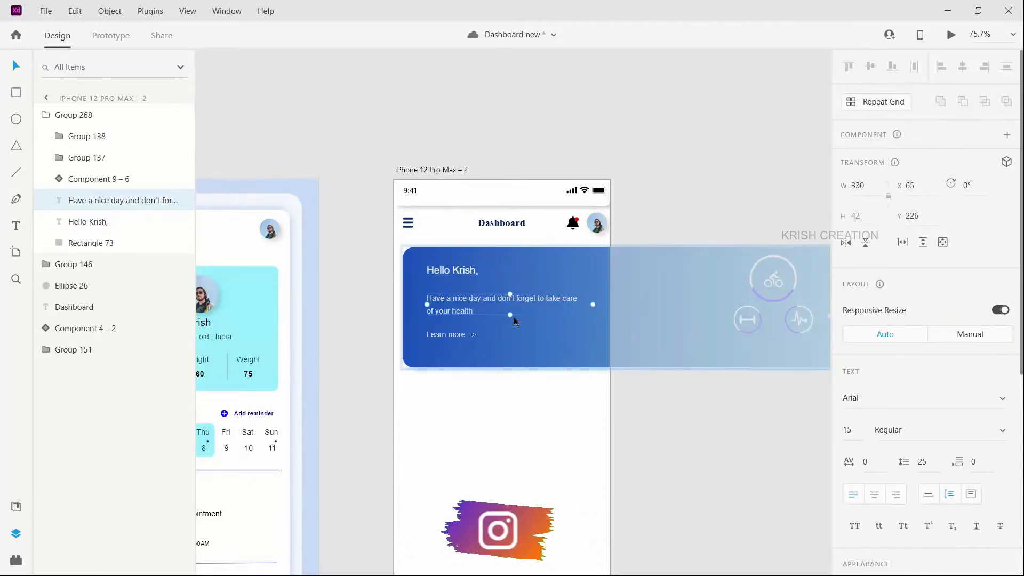
click(855, 431)
click(507, 355)
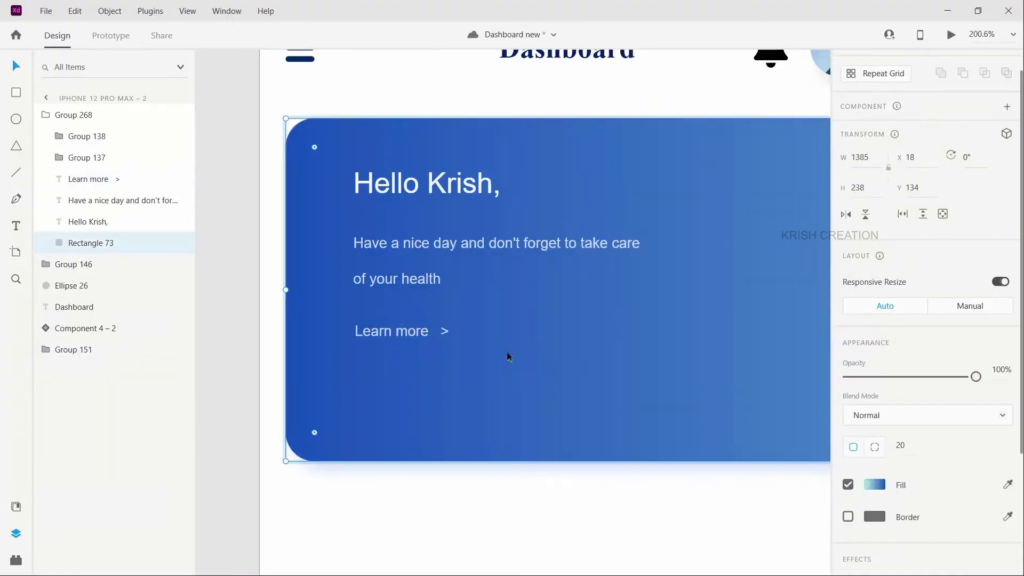
Move the boy and fitness icons group within the banner onto the visible iPhone area, at about X 131, Y 168.
scroll(507, 355, down, 5)
scroll(507, 356, down, 1)
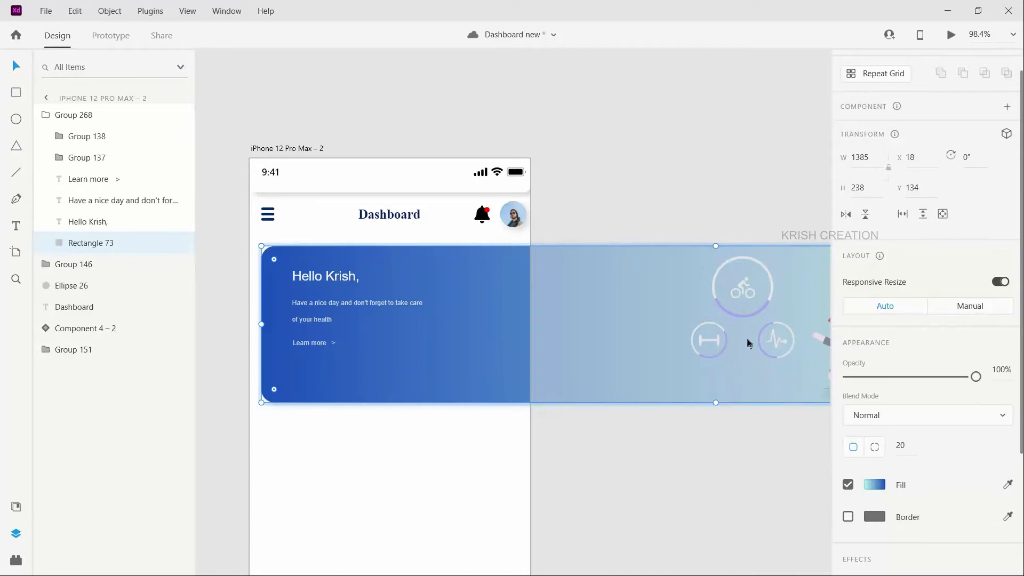
scroll(679, 345, down, 5)
double_click(699, 350)
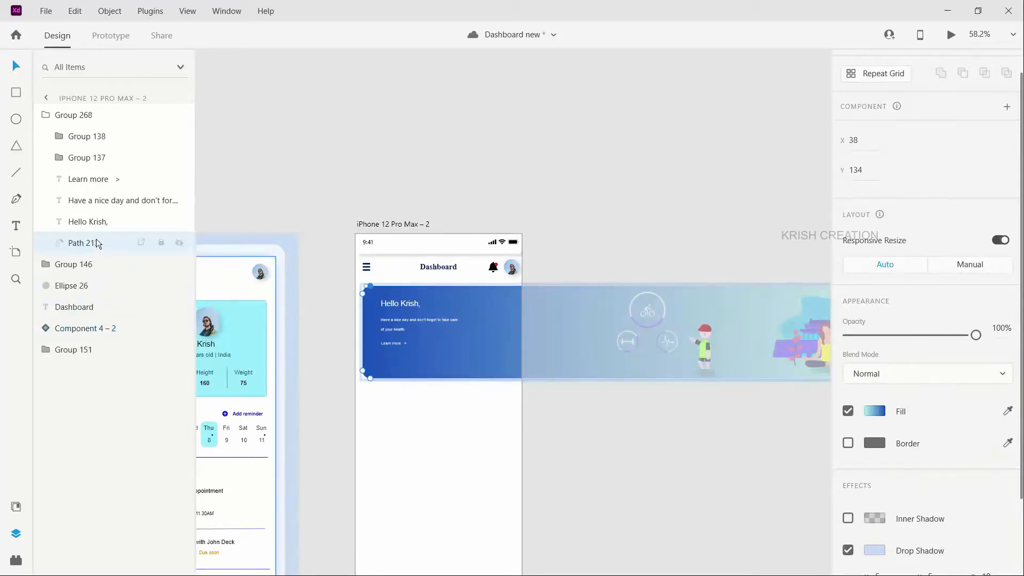
click(85, 136)
drag(704, 352, 487, 365)
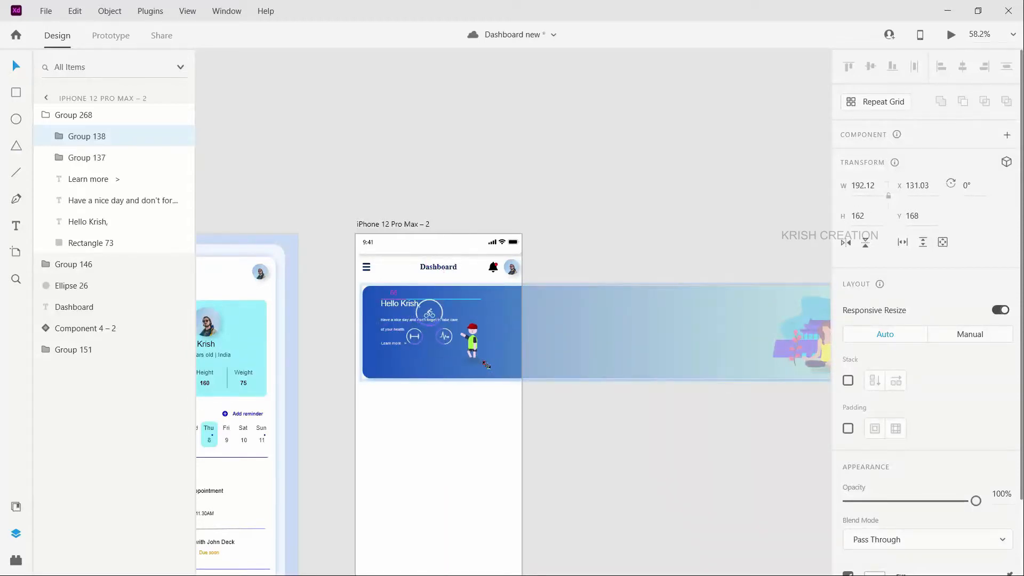
click(391, 371)
double_click(391, 371)
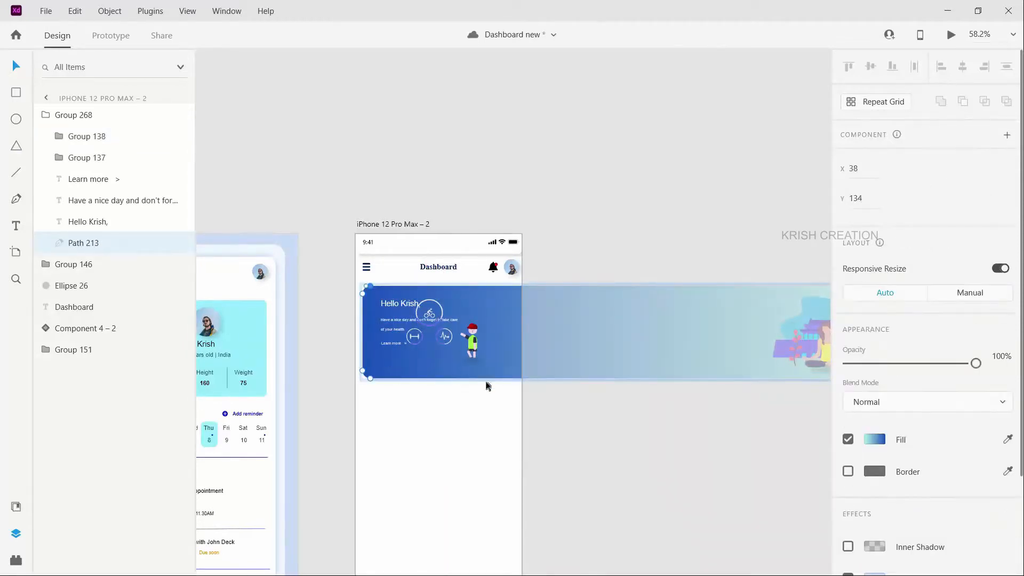
key(Escape)
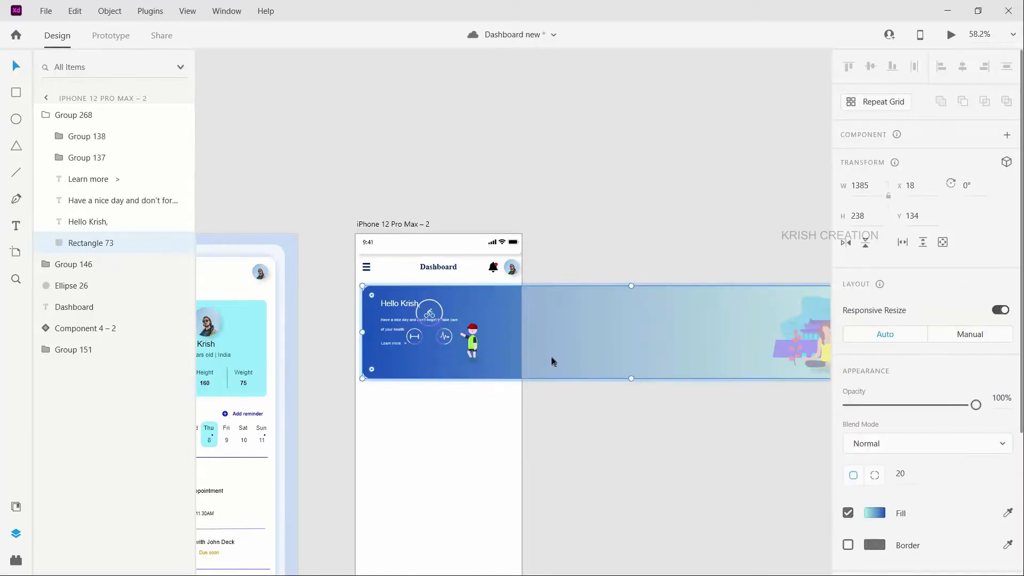
Delete the meditating woman illustration from the copied banner.
scroll(552, 361, right, 3)
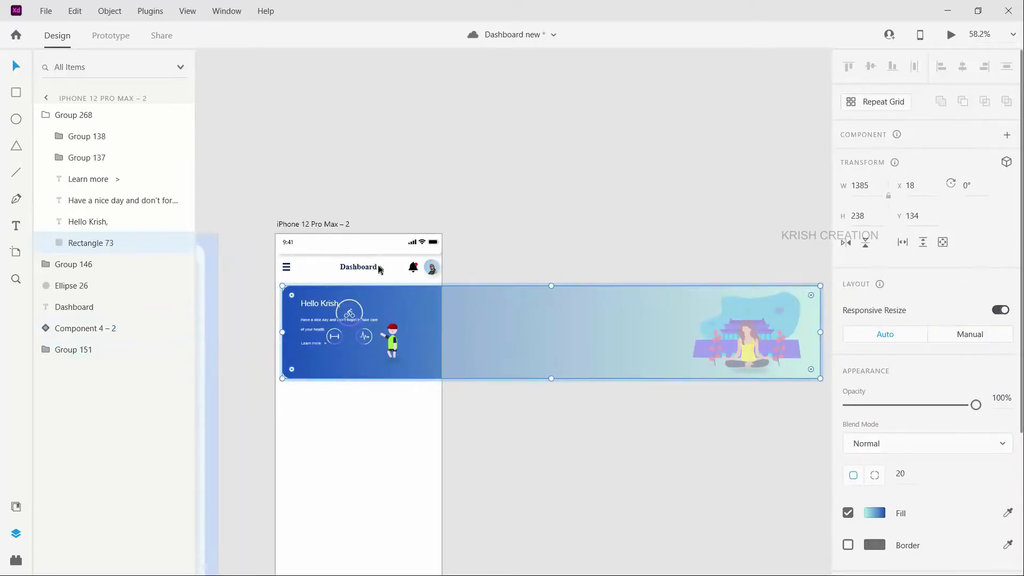
click(718, 363)
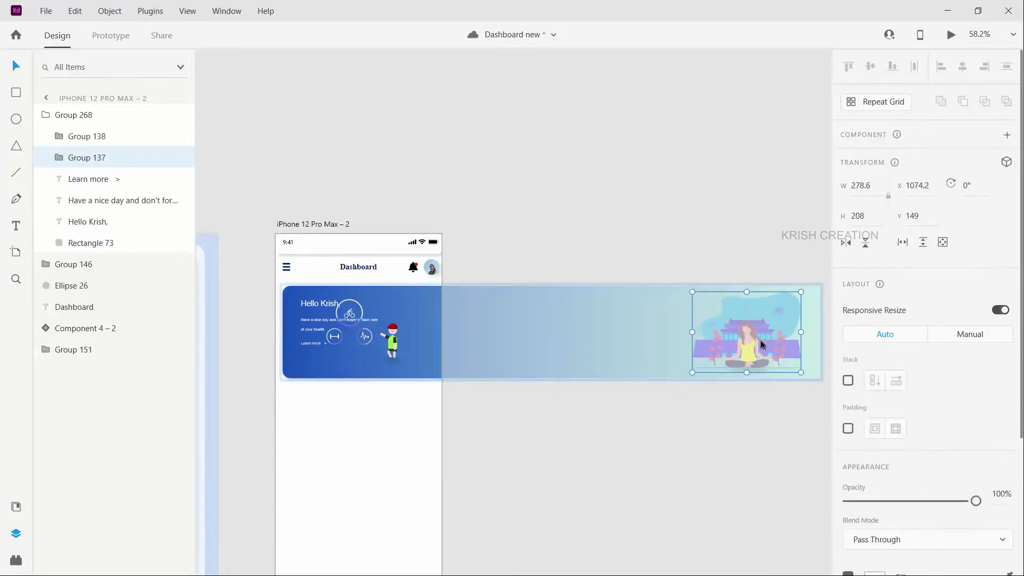
key(Delete)
Narrow the banner's gradient background rectangle to about 391 wide so it fits inside the iPhone artboard.
key(Escape)
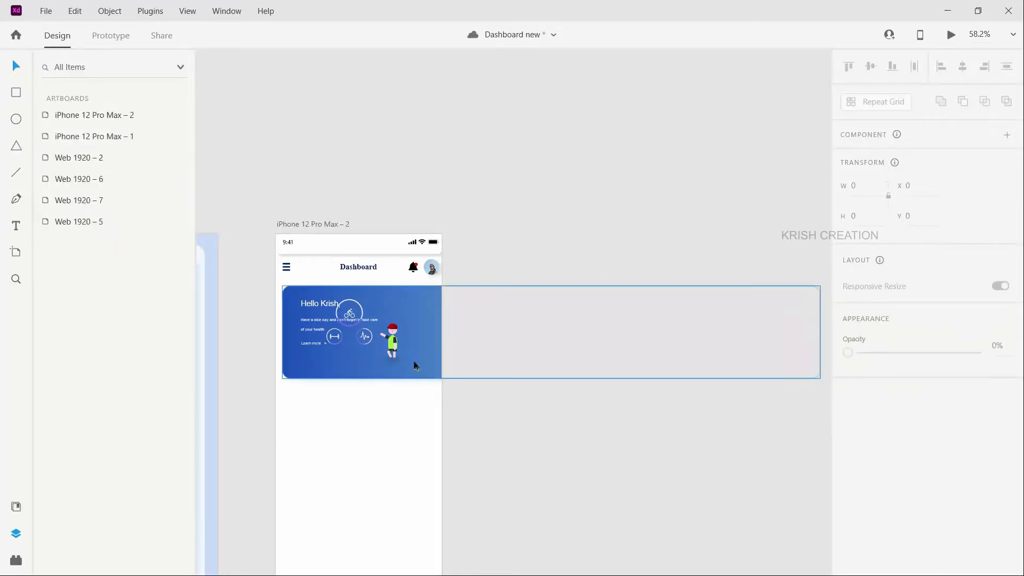
click(416, 366)
drag(820, 334, 435, 340)
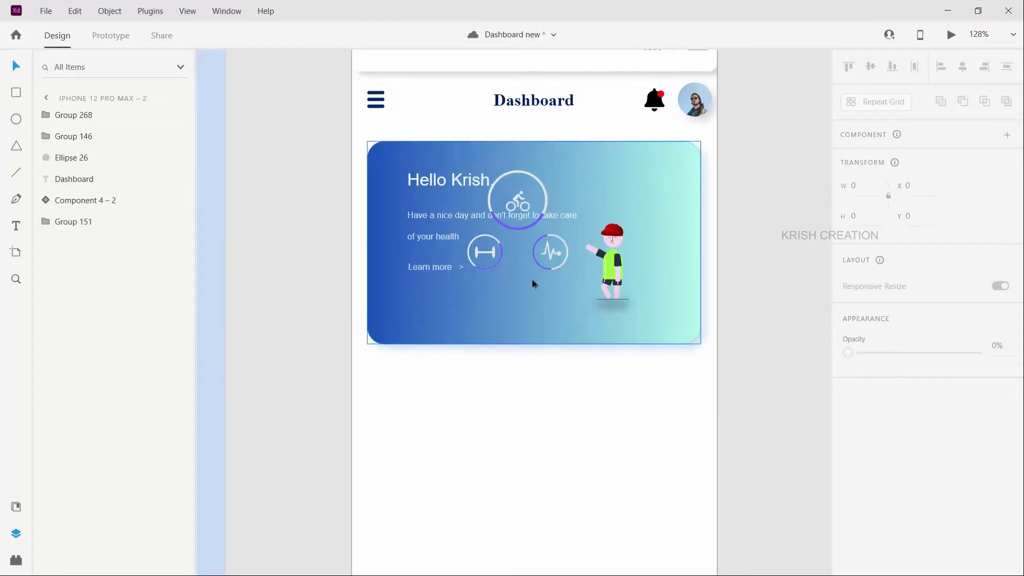
Try to stretch the whole banner group downward, and undo the resize.
click(535, 300)
drag(535, 344, 534, 419)
key(ctrl+z)
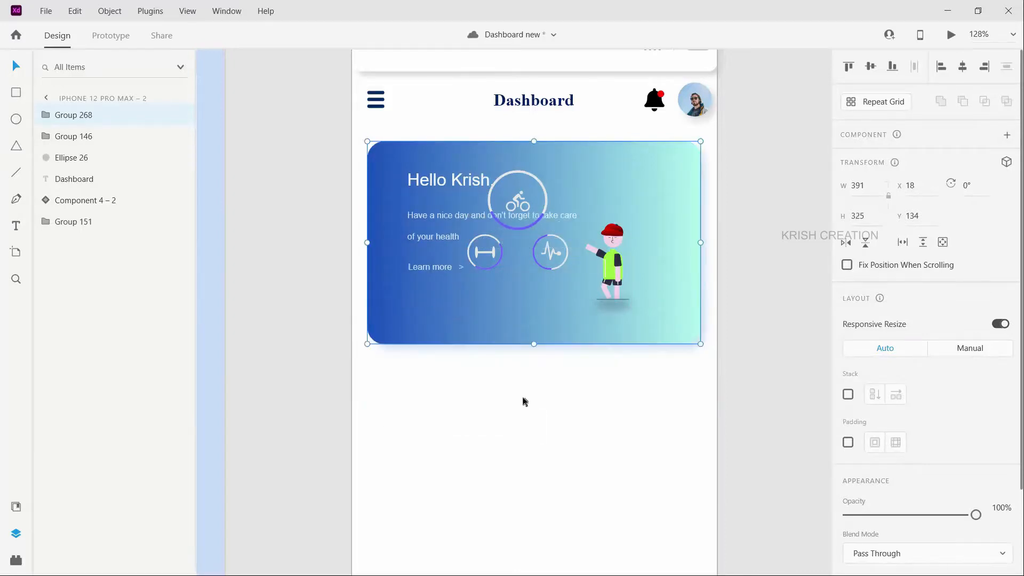
Stretch the banner's background to about 346 high and move the fitness illustration below Learn more, enlarged to about 224 by 189.
double_click(538, 339)
drag(533, 344, 524, 436)
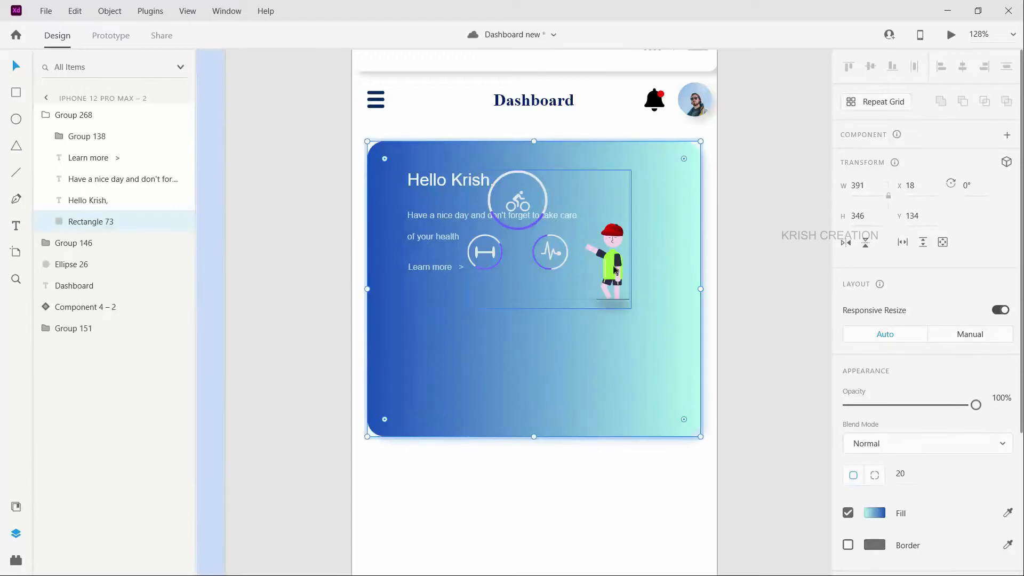
drag(611, 273, 596, 393)
scroll(595, 386, down, 2)
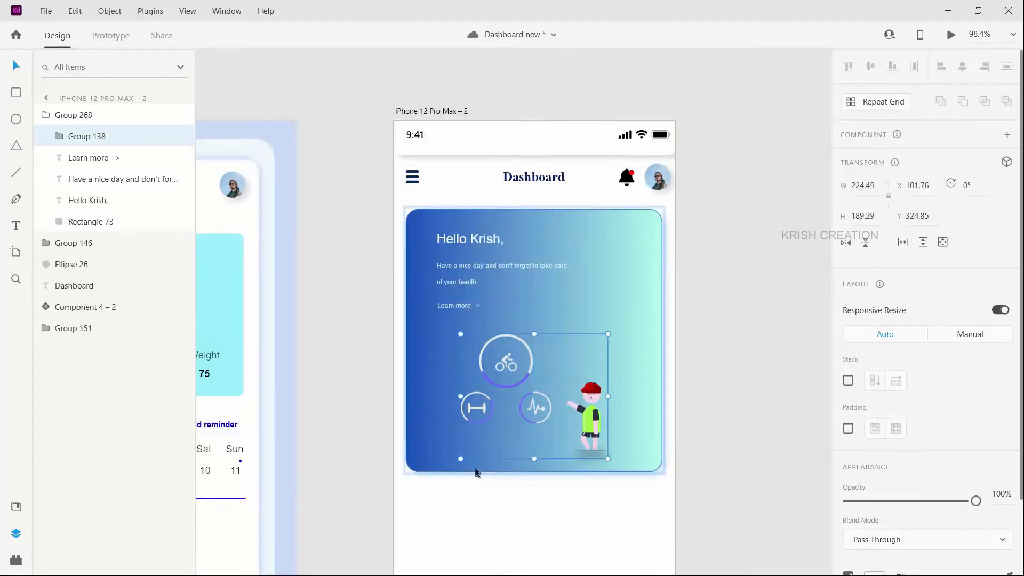
Angle the greeting banner's linear gradient diagonally, from dark blue at the lower left edge to light teal beyond the bottom-right corner.
click(604, 407)
double_click(632, 316)
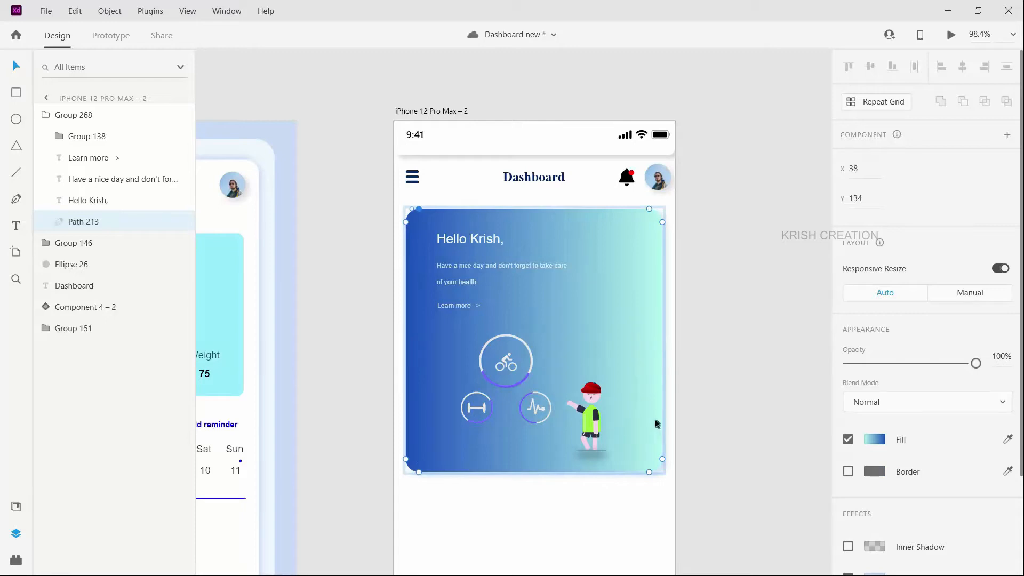
click(867, 443)
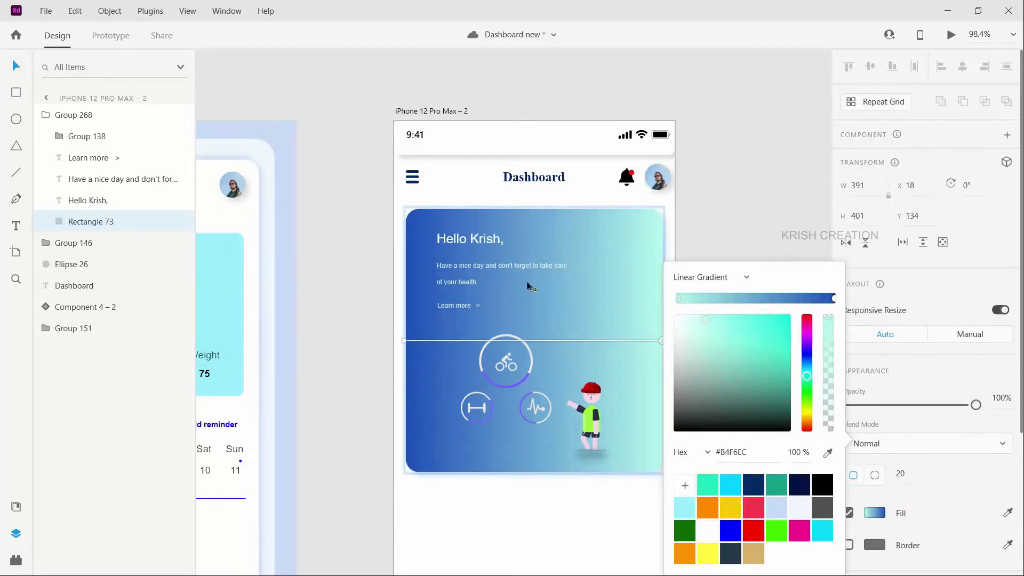
scroll(532, 286, right, 1)
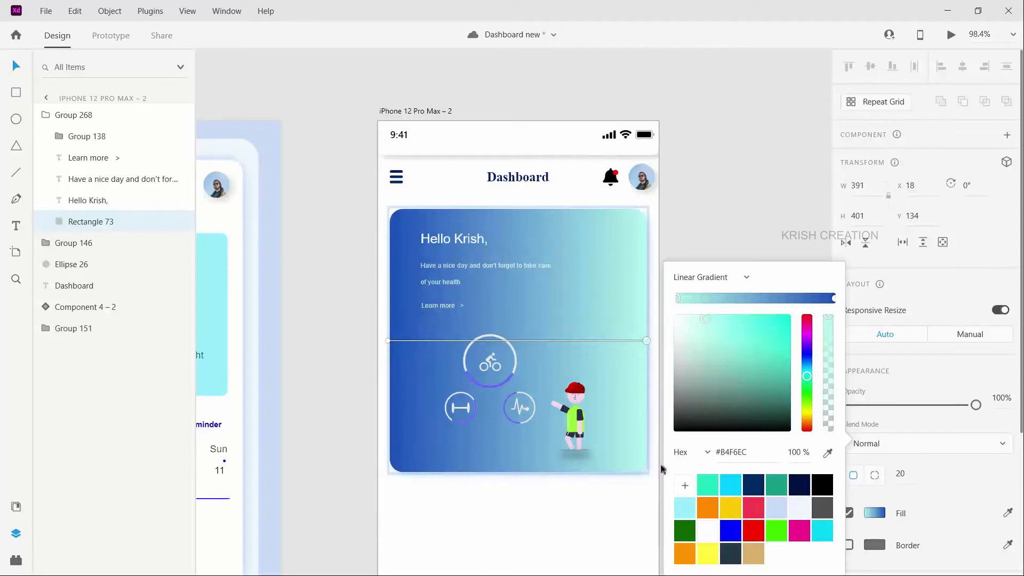
drag(661, 468, 660, 481)
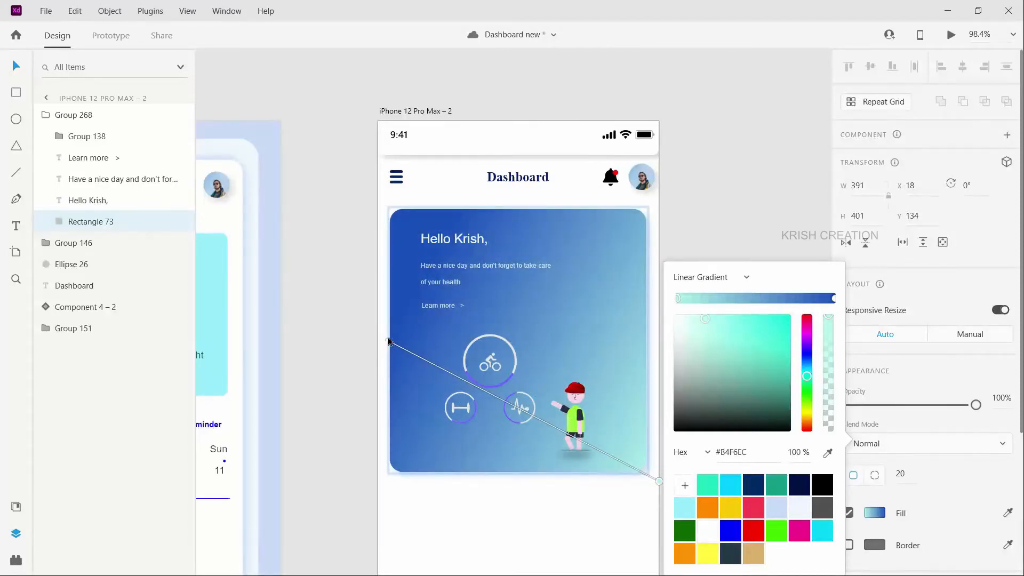
drag(389, 342, 394, 374)
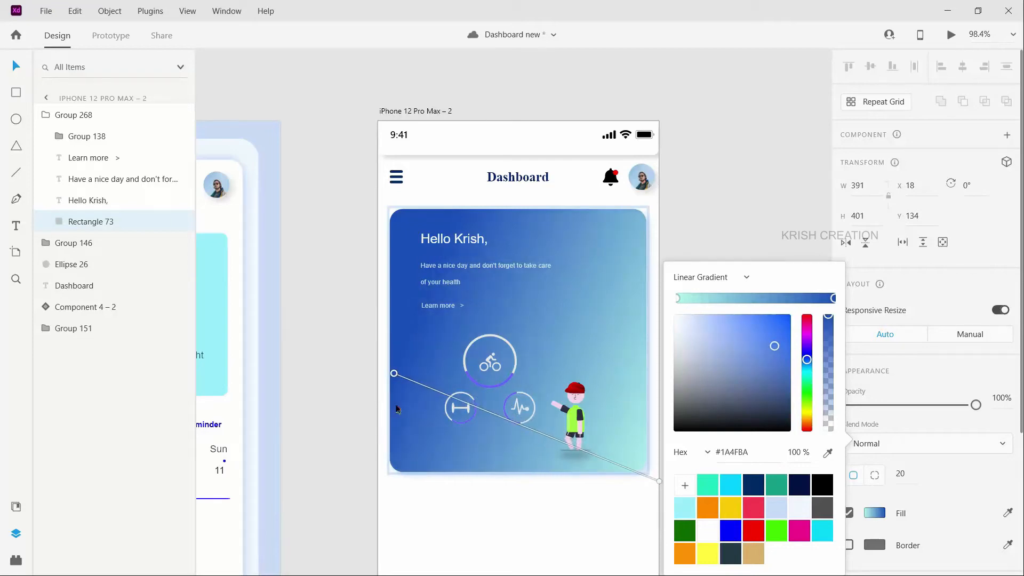
click(476, 546)
Extend the iPhone 12 Pro Max – 2 artboard downward to a height of about 1851.
scroll(480, 534, down, 5)
scroll(512, 427, down, 2)
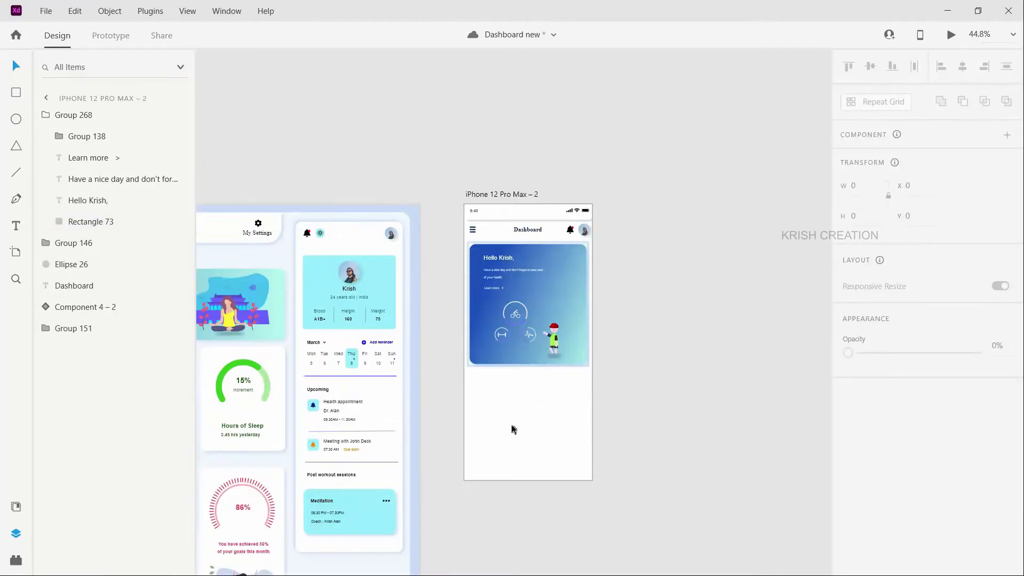
click(523, 464)
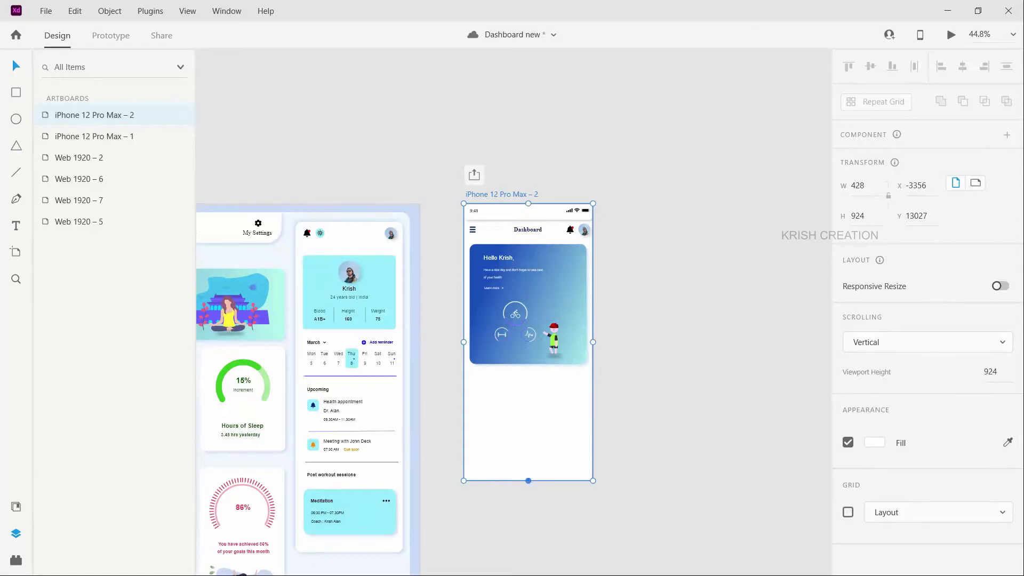
drag(528, 480, 553, 555)
scroll(507, 229, up, 1)
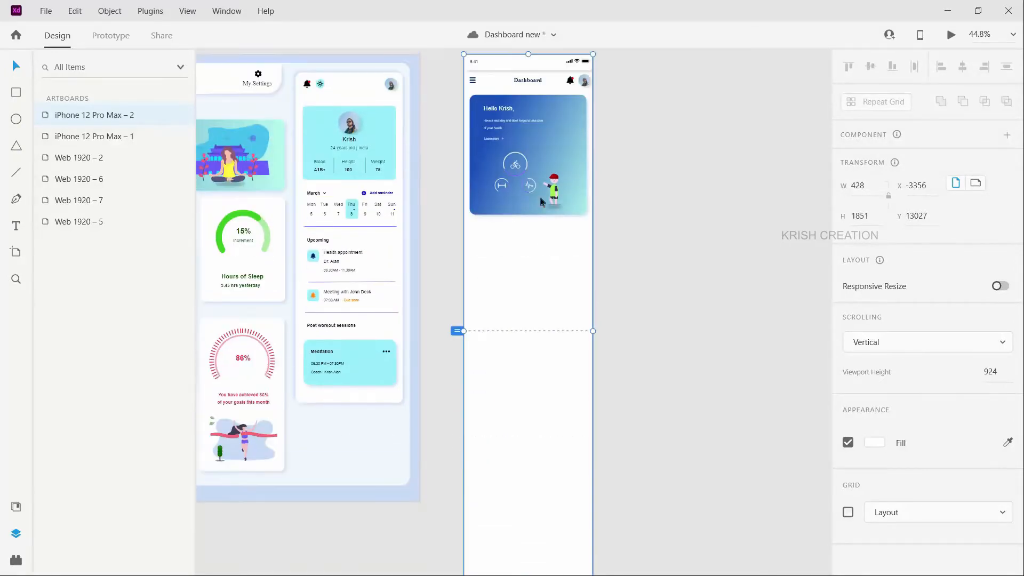
scroll(532, 261, up, 3)
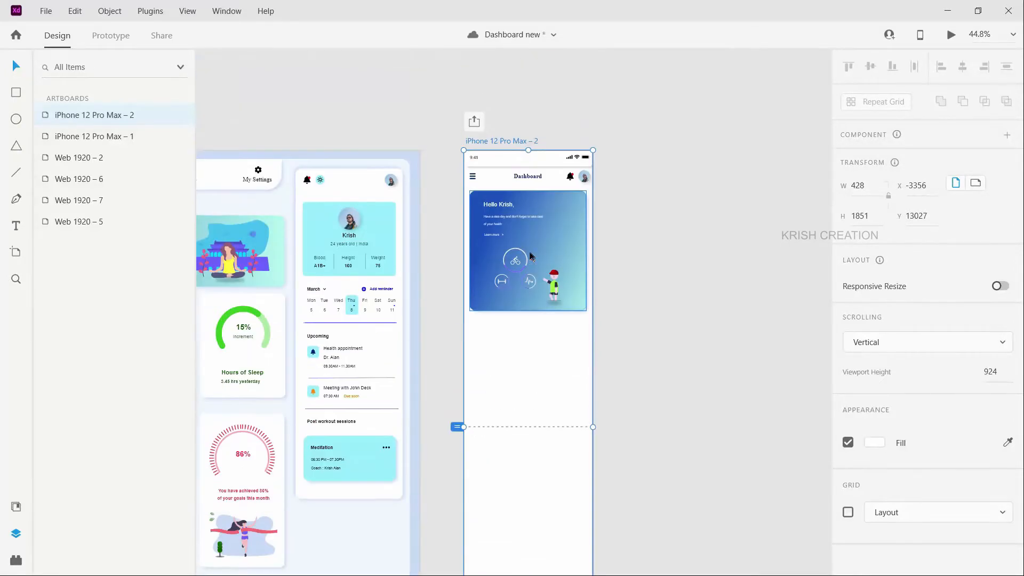
click(560, 376)
Draw a circle about 90 by 90 below the banner, aligned with its left edge at X 18, Y 575.
scroll(520, 338, left, 10)
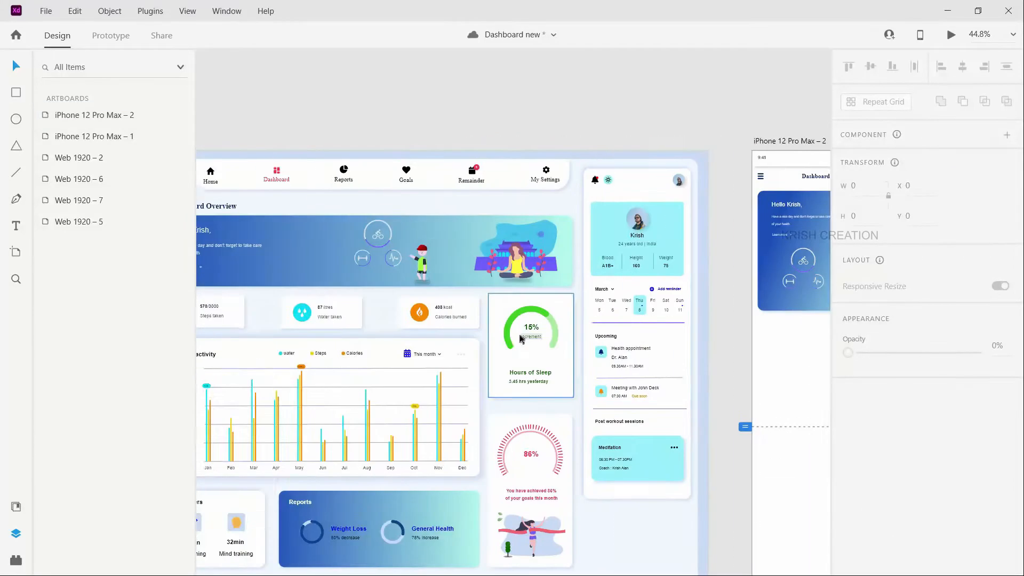
scroll(234, 316, left, 2)
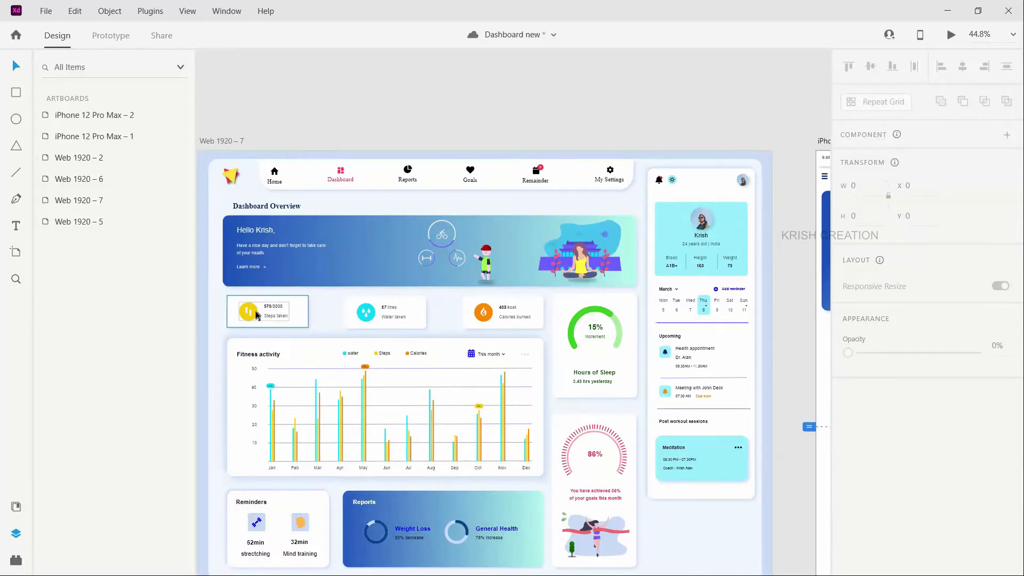
scroll(267, 317, right, 8)
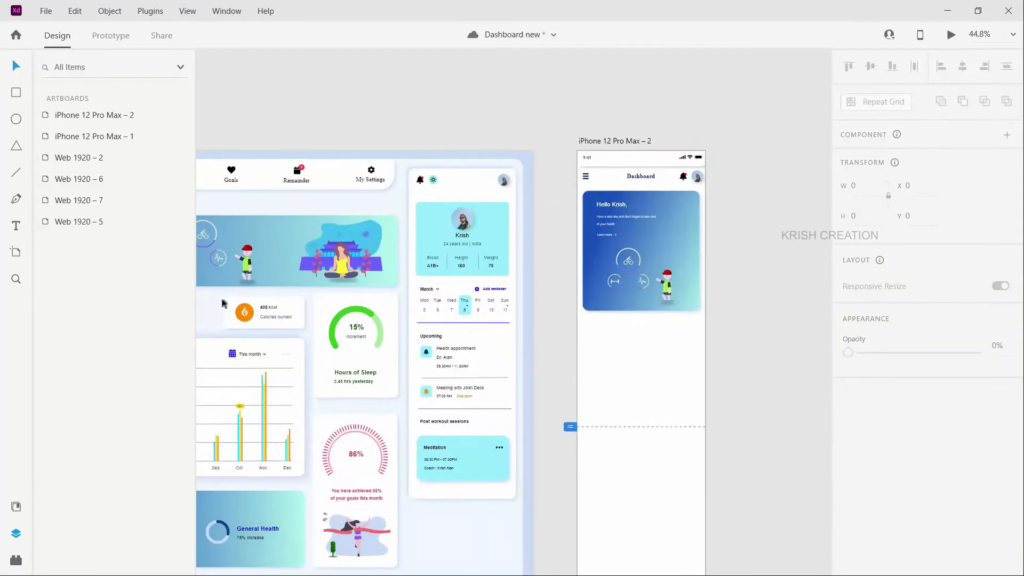
click(16, 119)
drag(592, 335, 626, 382)
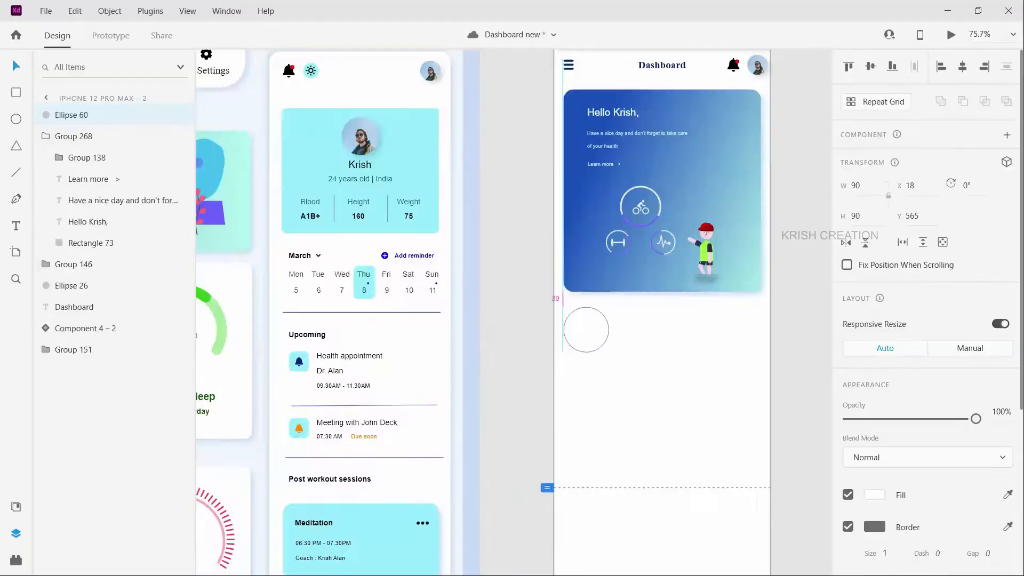
key(shift+Down)
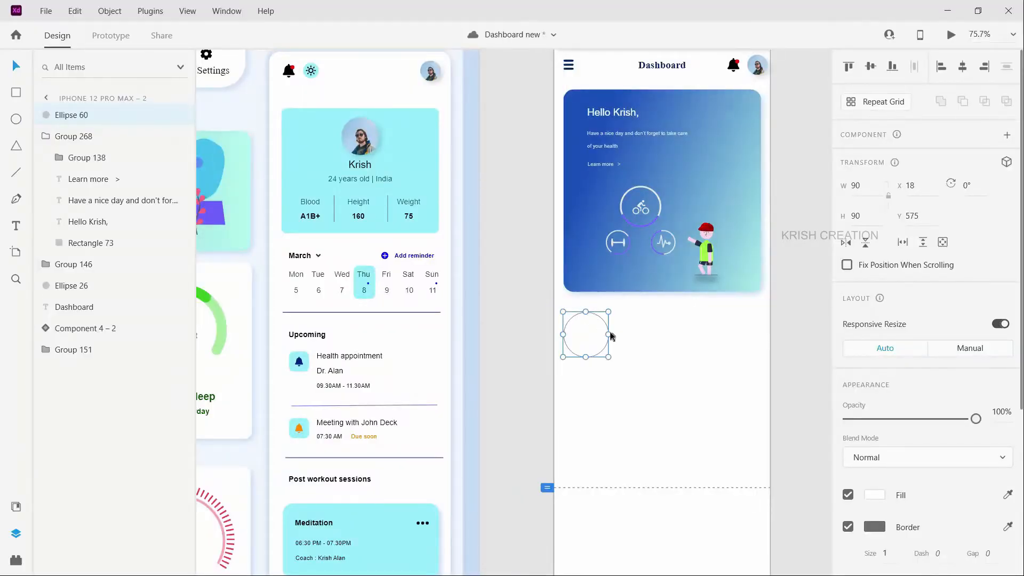
Remove the circle's border and give it a drop shadow.
scroll(907, 401, down, 3)
click(849, 381)
click(848, 487)
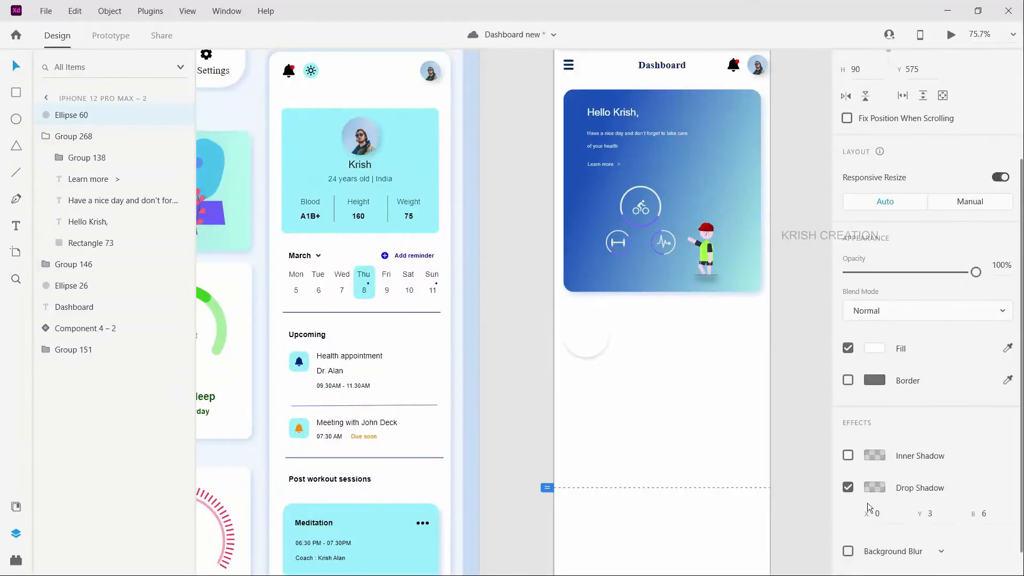
click(720, 432)
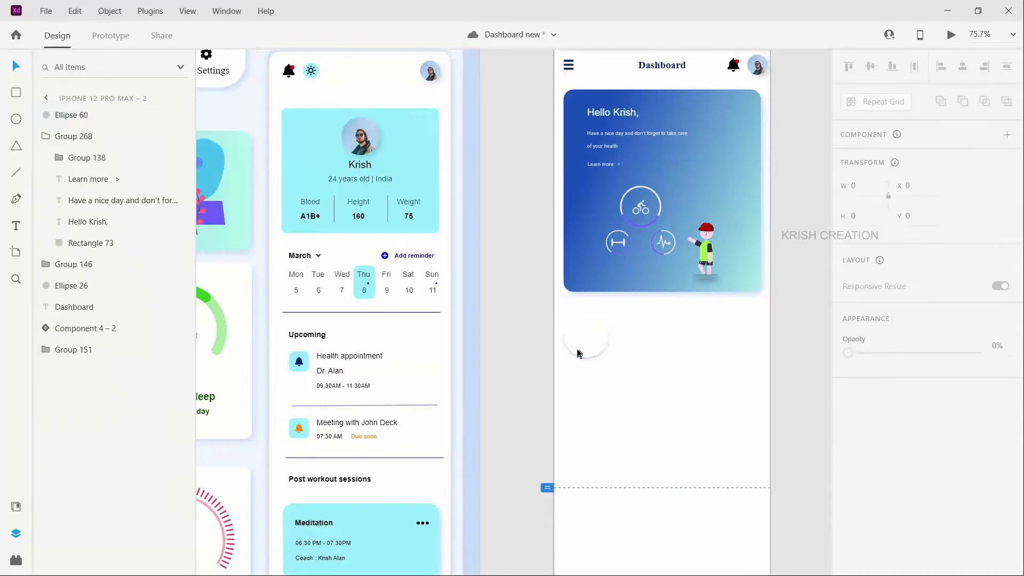
scroll(583, 349, up, 1)
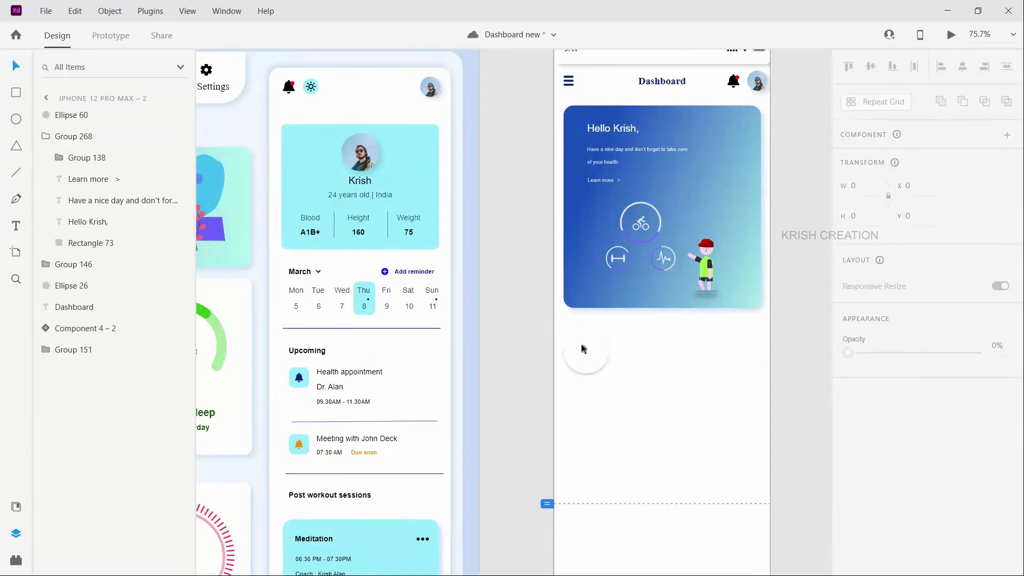
Fill the iPhone artboard with the light blue background colour sampled from the web dashboard.
double_click(710, 413)
click(919, 450)
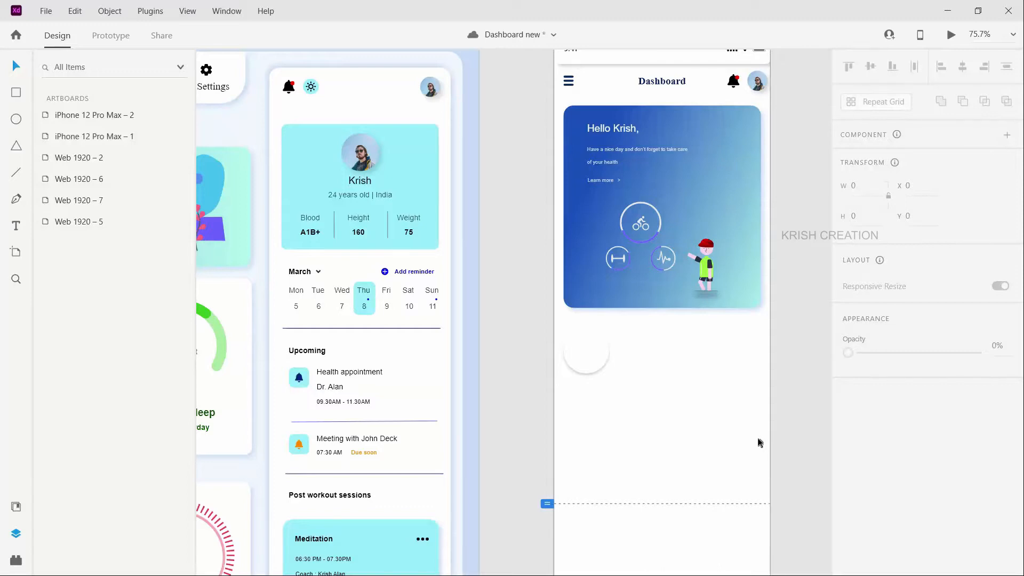
click(741, 441)
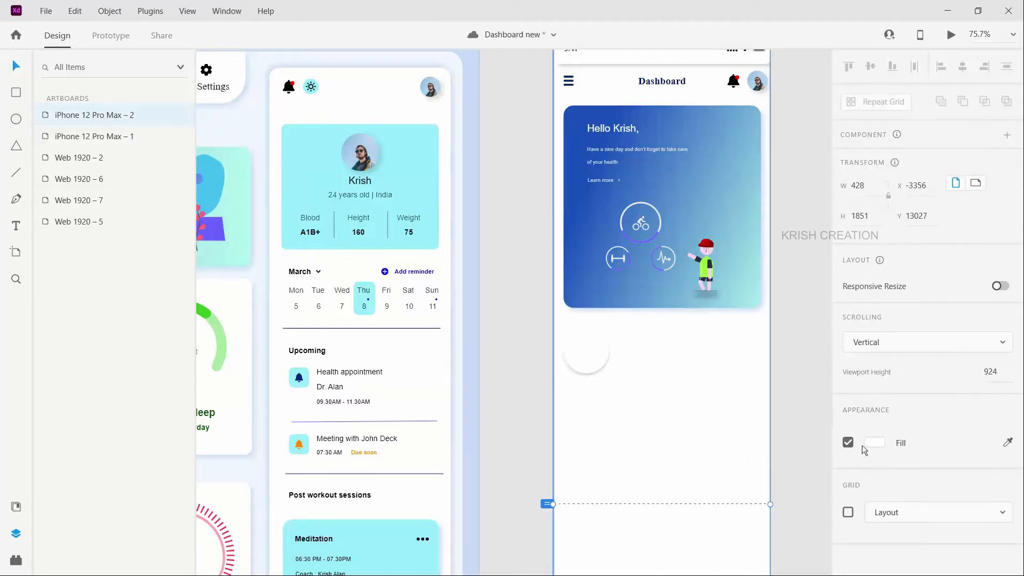
click(1009, 442)
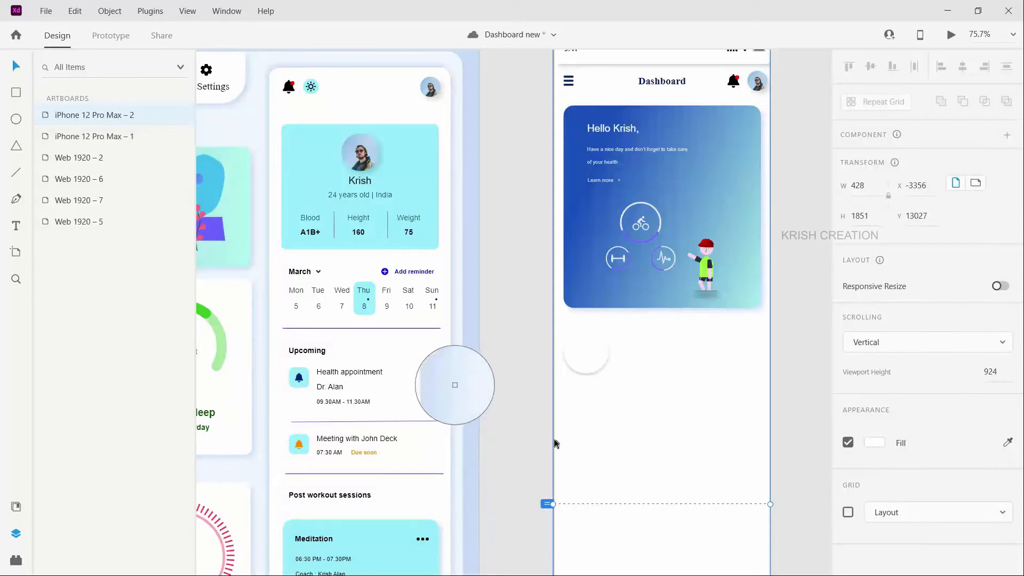
click(456, 335)
scroll(712, 399, down, 1)
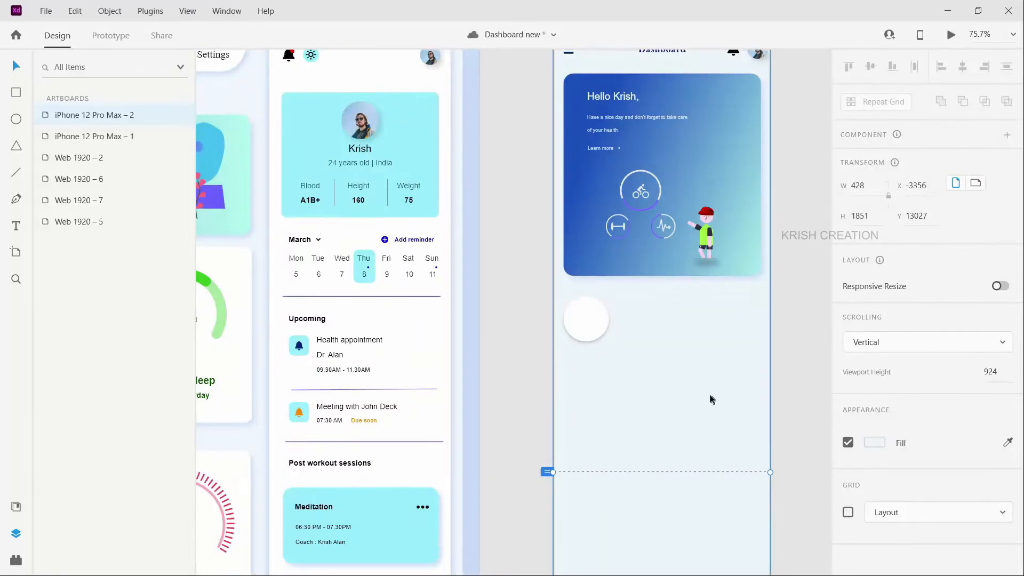
Copy the Steps taken icon and text group from the web dashboard and place it beside the white circle on the iPhone artboard.
scroll(712, 399, down, 1)
scroll(618, 338, down, 2)
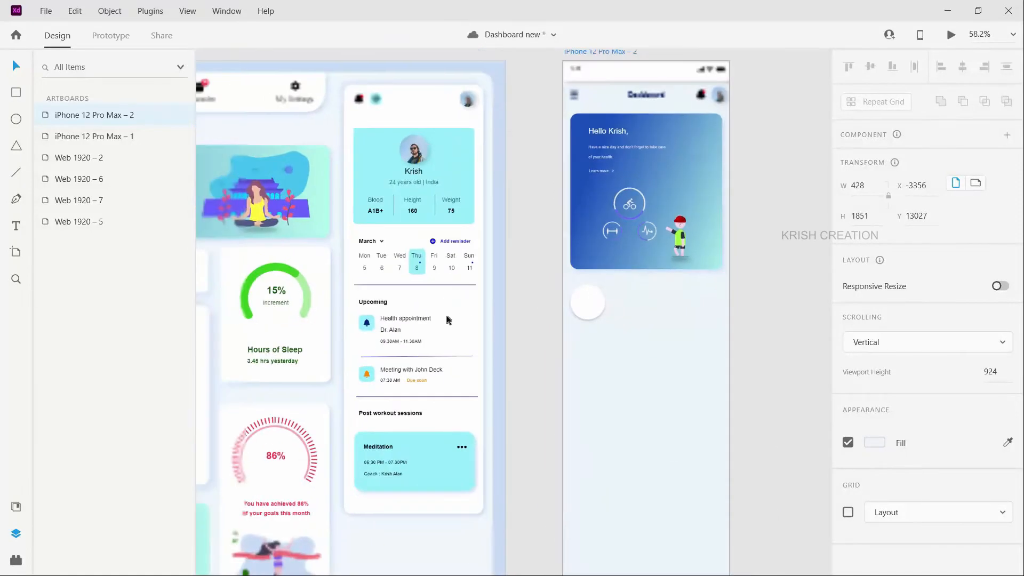
scroll(480, 325, left, 5)
scroll(405, 315, left, 4)
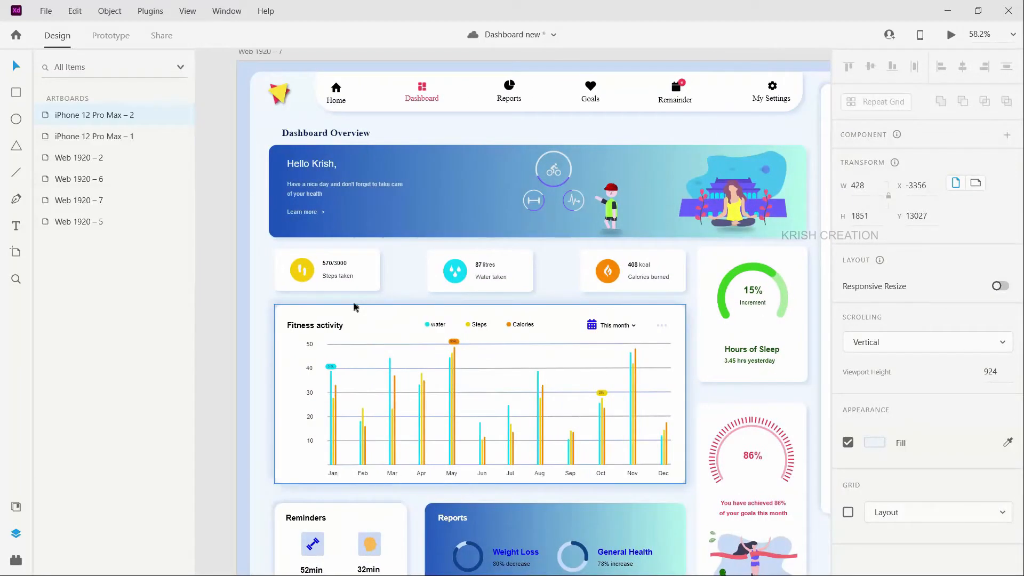
click(309, 272)
double_click(309, 272)
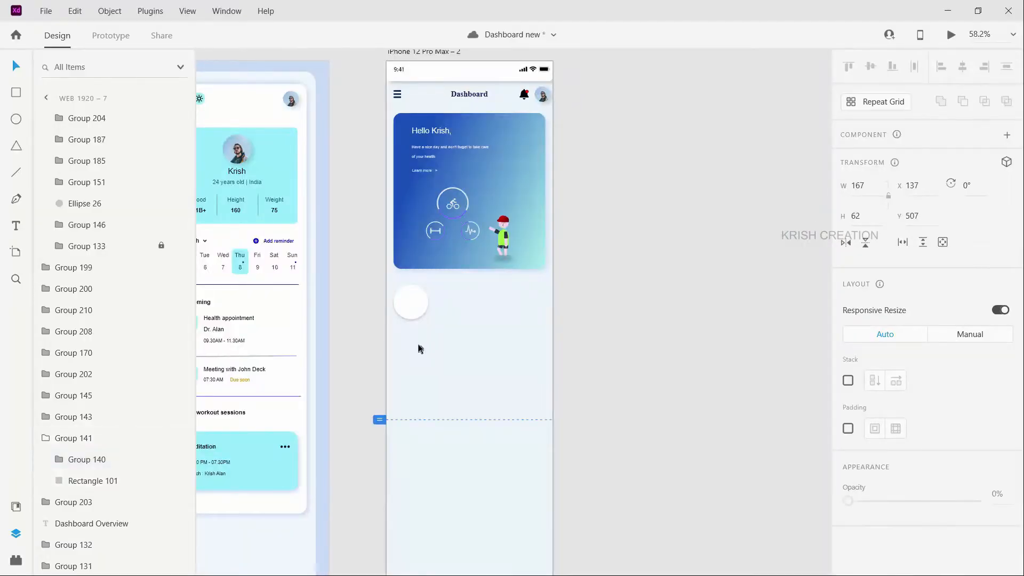
key(0)
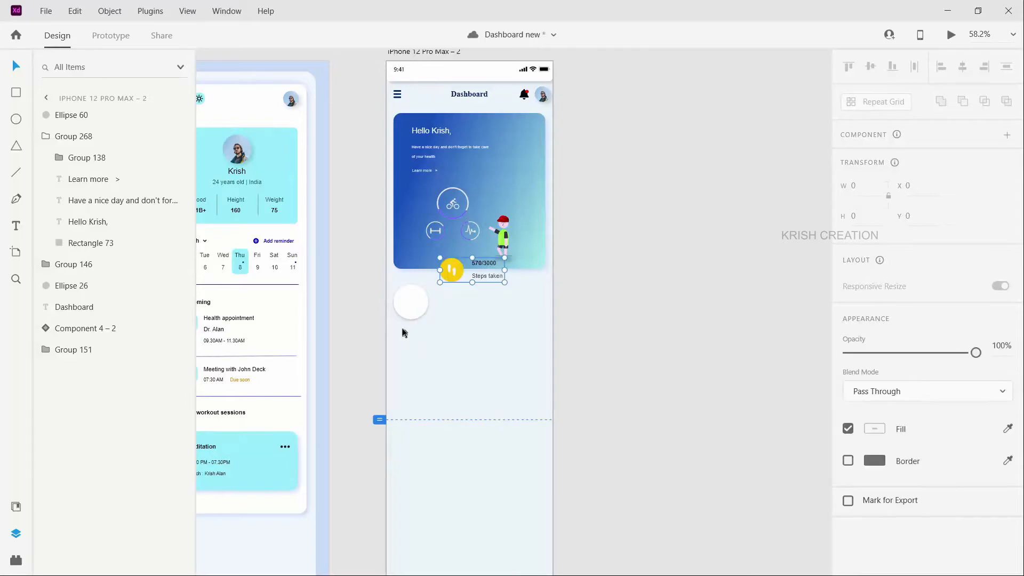
scroll(416, 333, up, 4)
drag(512, 214, 485, 302)
Ungroup the Steps taken elements and place the footprint icon at the top of the white circle, shrunk to about 36 by 36.
right_click(481, 308)
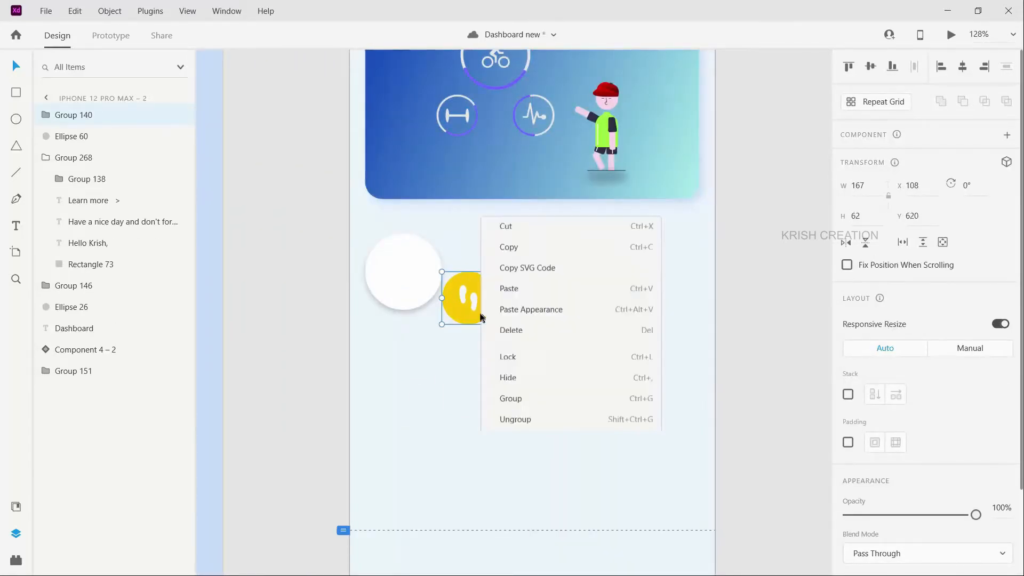
click(517, 203)
click(467, 311)
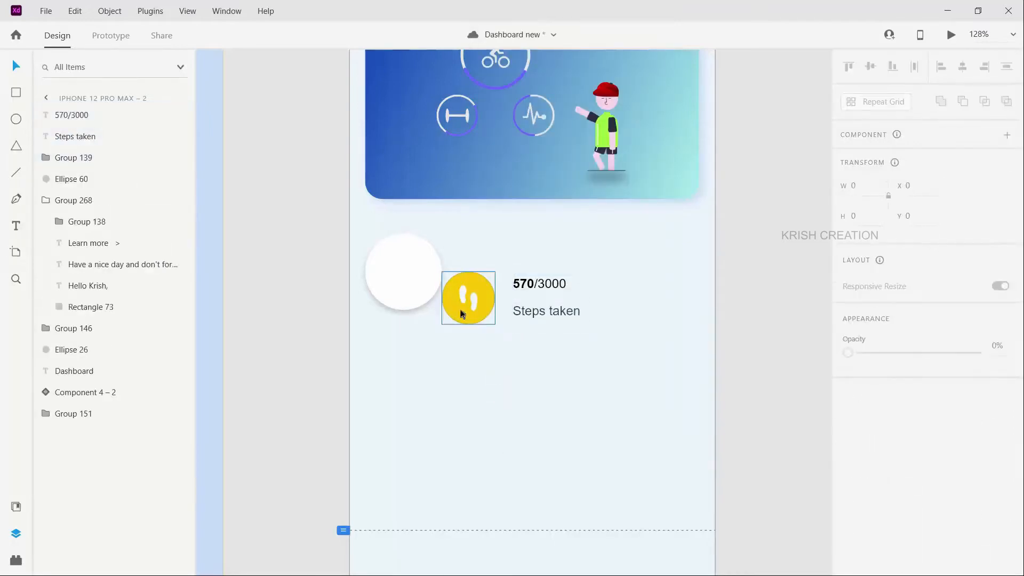
drag(465, 313, 422, 291)
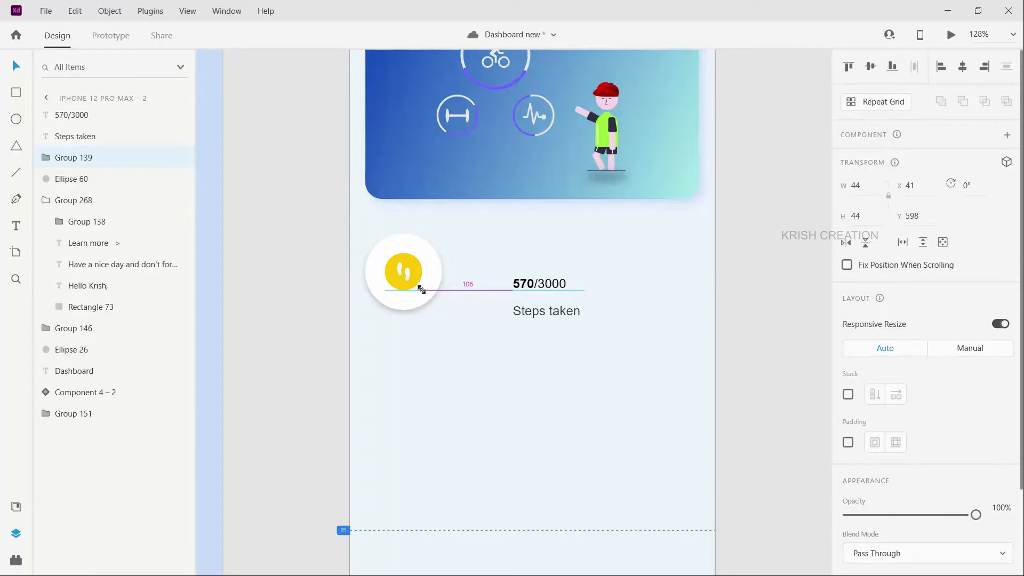
drag(422, 290, 405, 262)
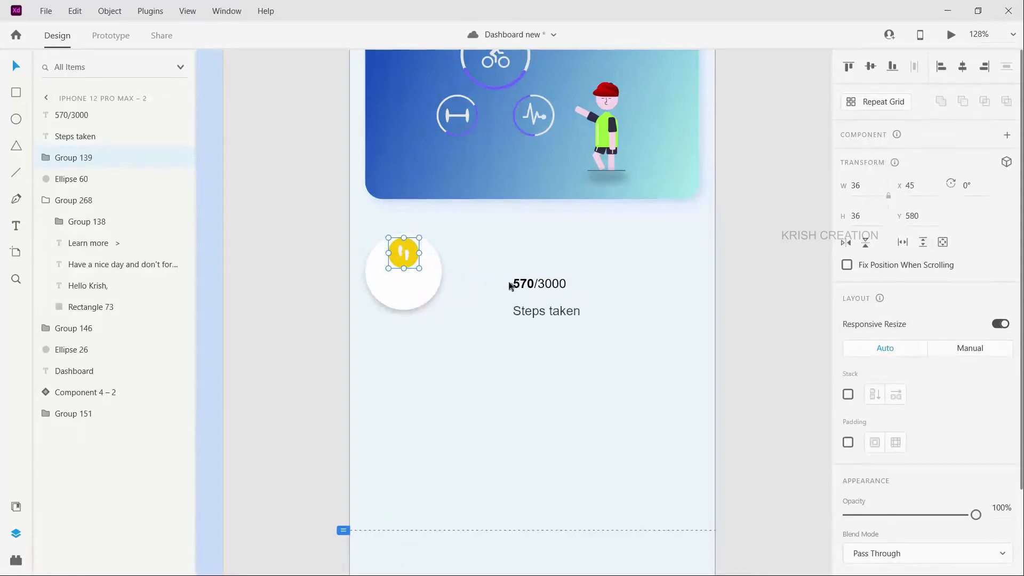
Set the font size of the 570/3000 text to 10 and the Steps taken label to 8.
click(520, 284)
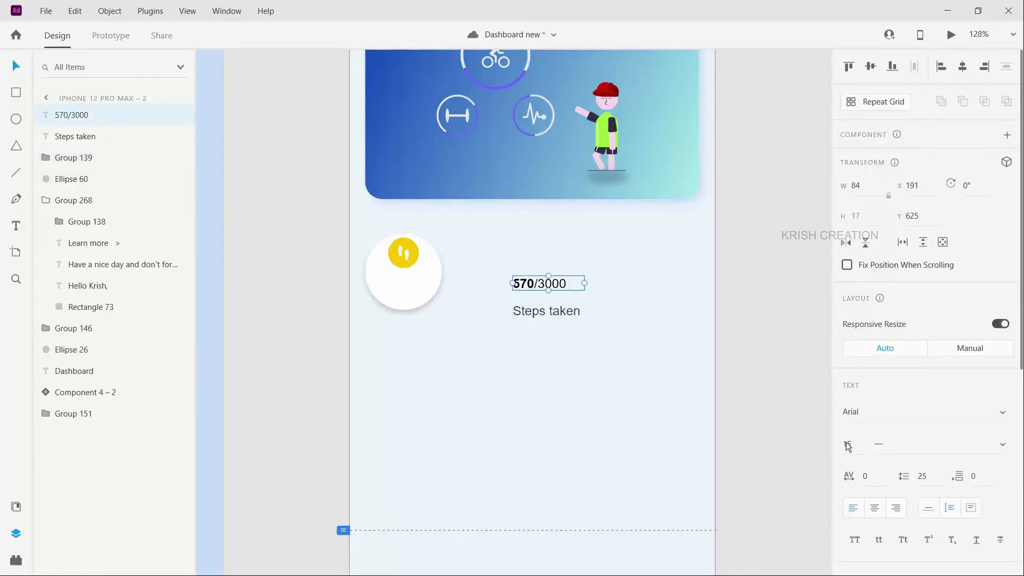
key(Return)
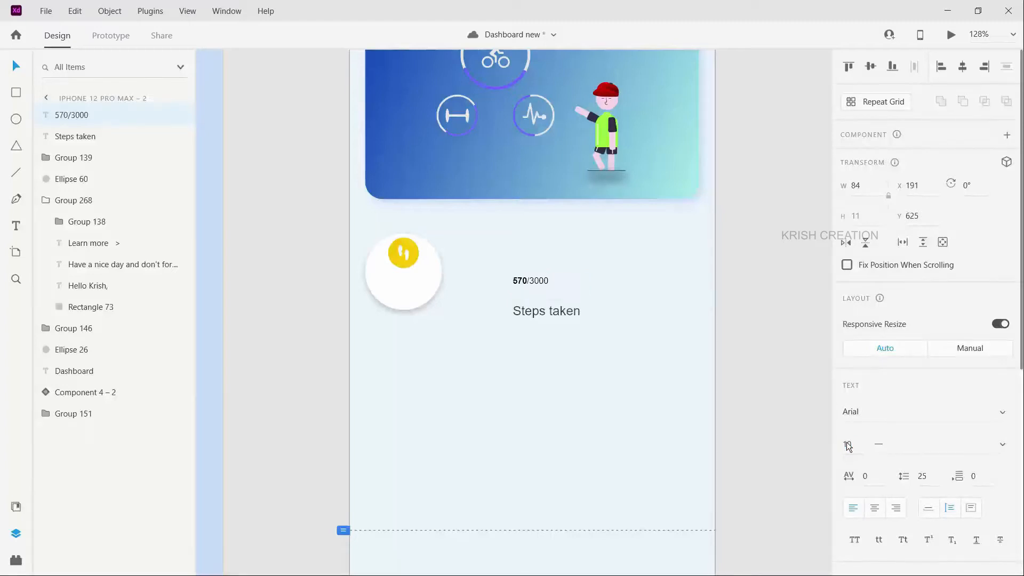
click(526, 311)
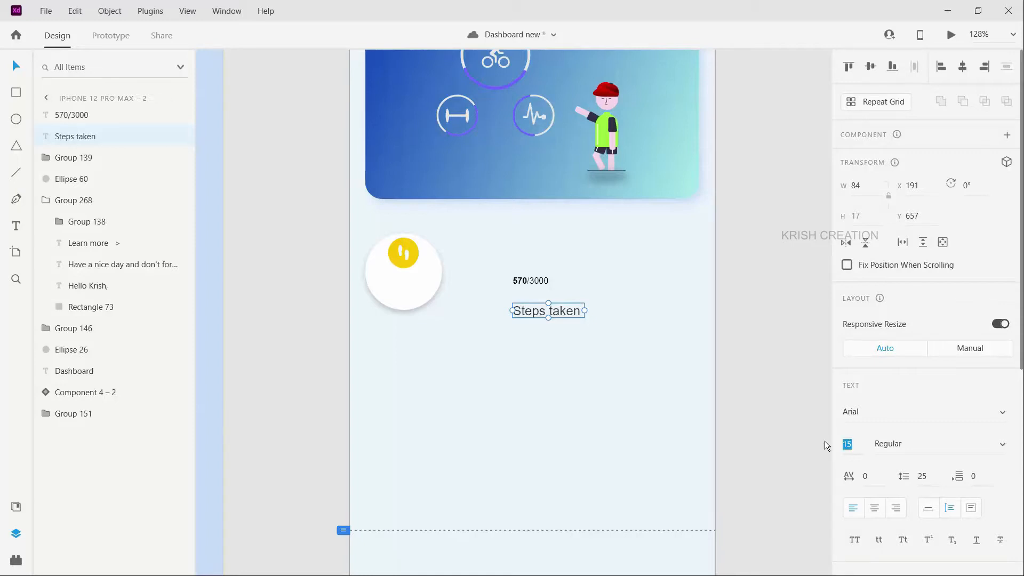
text(8)
key(Return)
scroll(427, 309, up, 5)
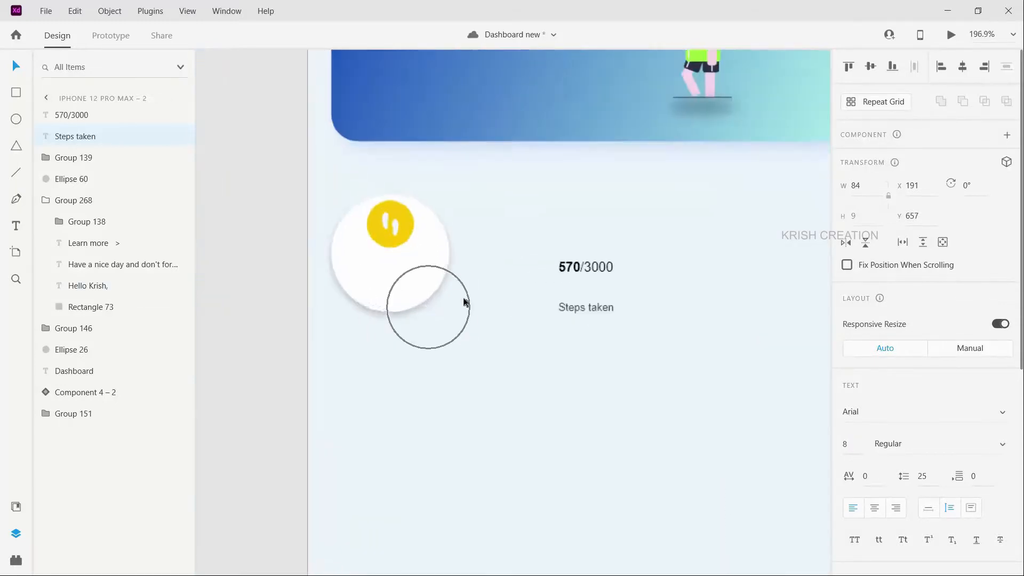
Move the 570/3000 text into the white circle, narrow its text box to about 42, and centre it under the footprint icon.
click(634, 252)
drag(395, 240, 365, 240)
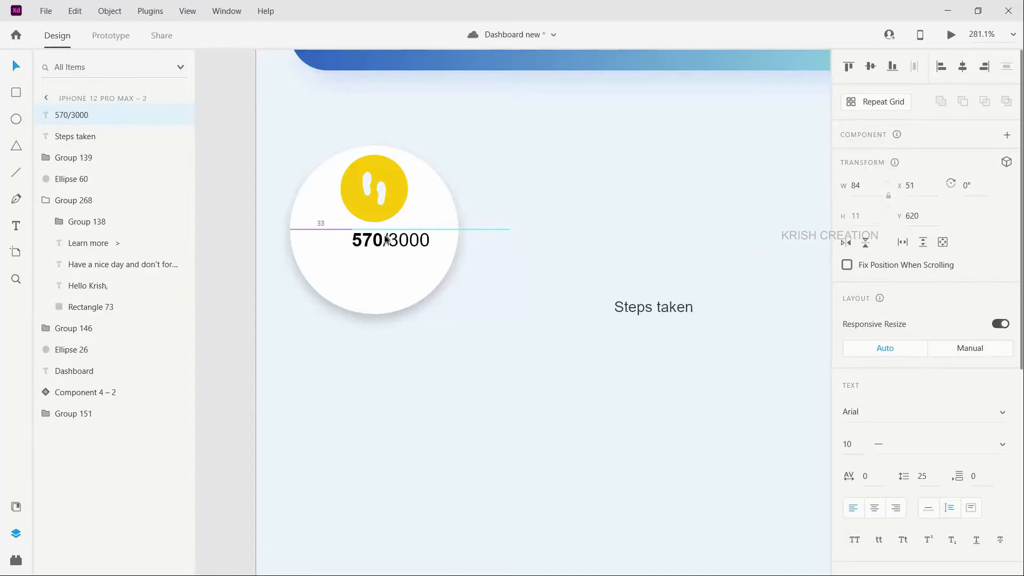
drag(505, 241, 368, 243)
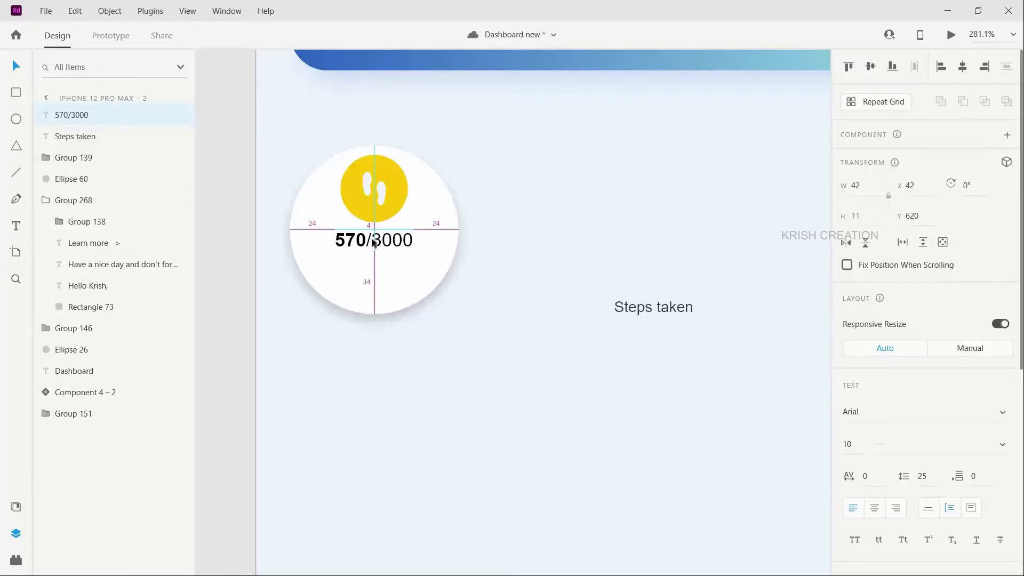
Move the Steps taken label under the 570/3000 text and align the icon, count and label on a common vertical axis.
click(622, 305)
drag(616, 308, 373, 266)
shift+click(377, 241)
shift+click(385, 202)
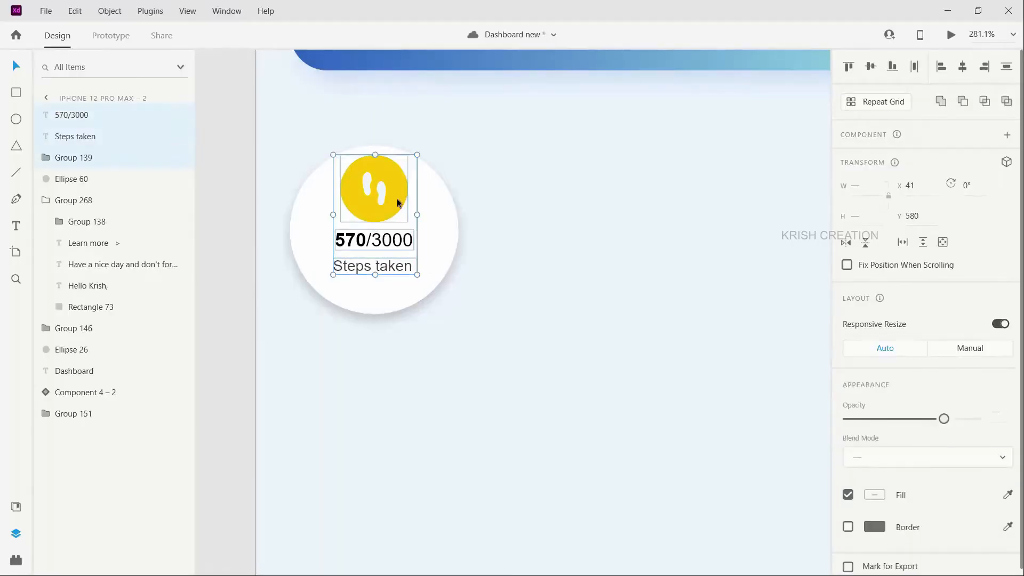
click(962, 67)
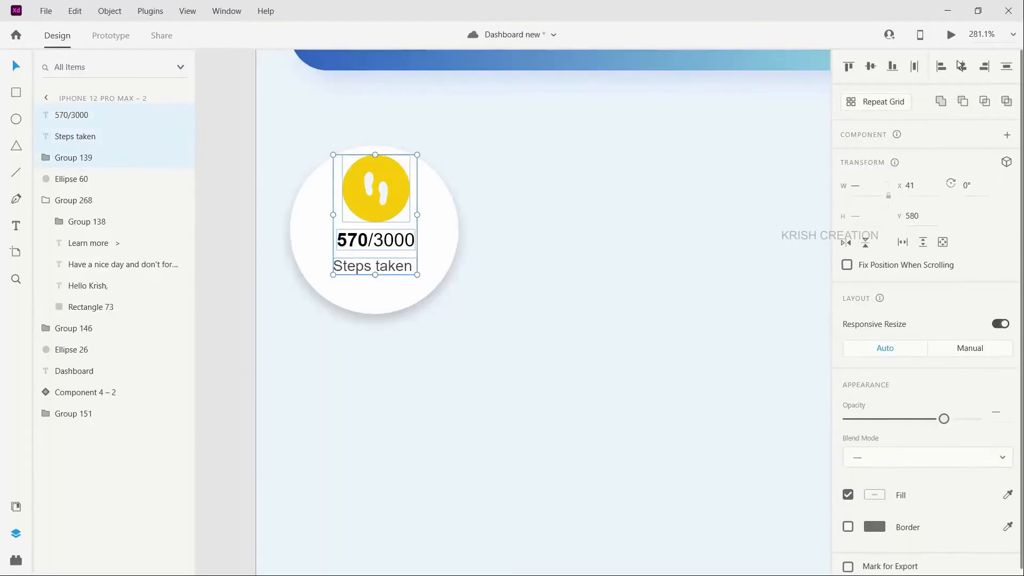
Shift the footprint icon, count and label down to the middle of the white circle and group them with the circle.
drag(382, 207, 381, 223)
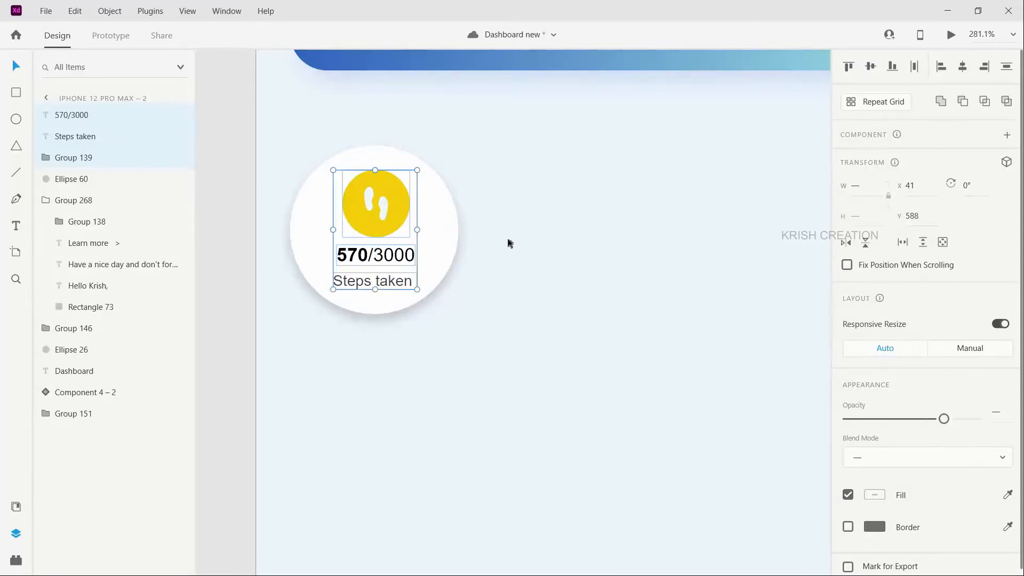
drag(276, 156, 465, 348)
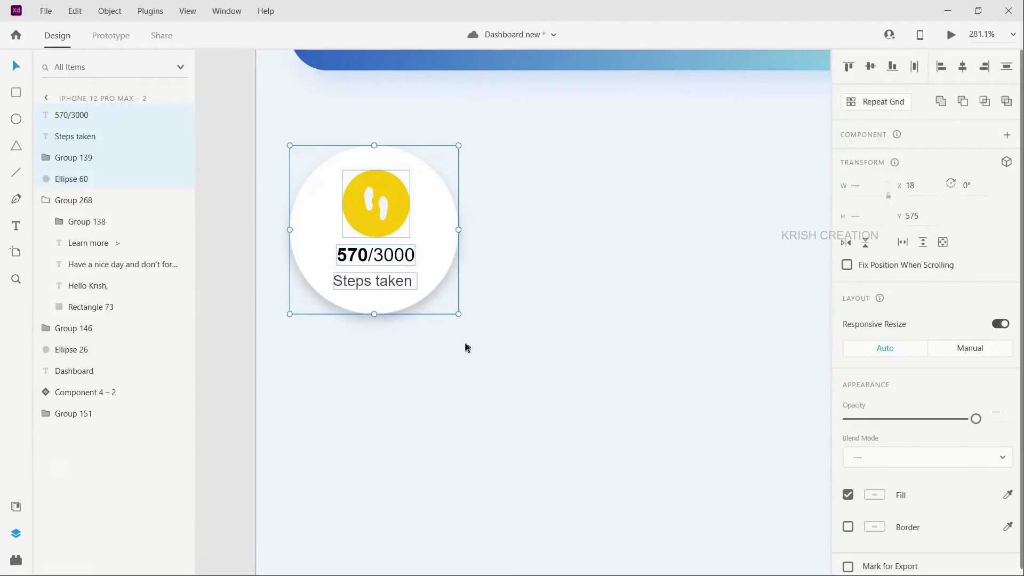
key(ctrl+g)
Copy the Hours of Sleep card from the web dashboard onto the iPhone artboard, below the row of stat circles.
scroll(478, 322, down, 5)
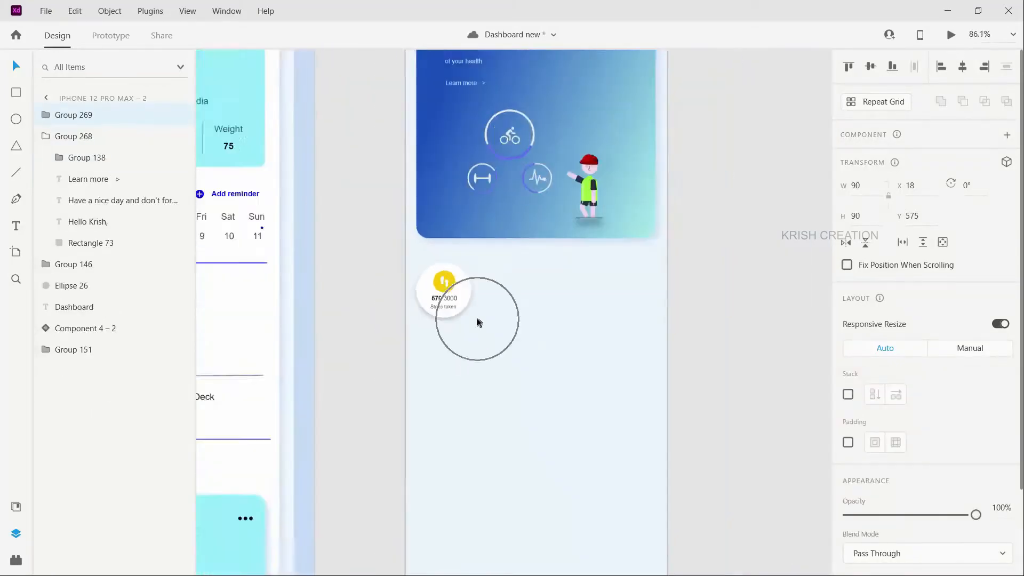
scroll(478, 322, down, 5)
scroll(429, 347, left, 3)
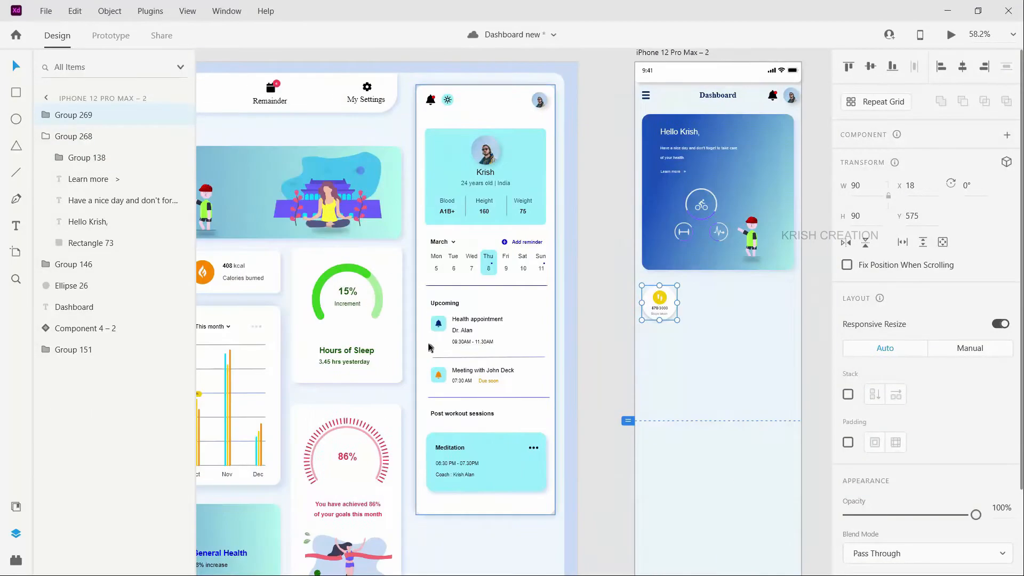
scroll(428, 347, left, 5)
scroll(464, 291, right, 3)
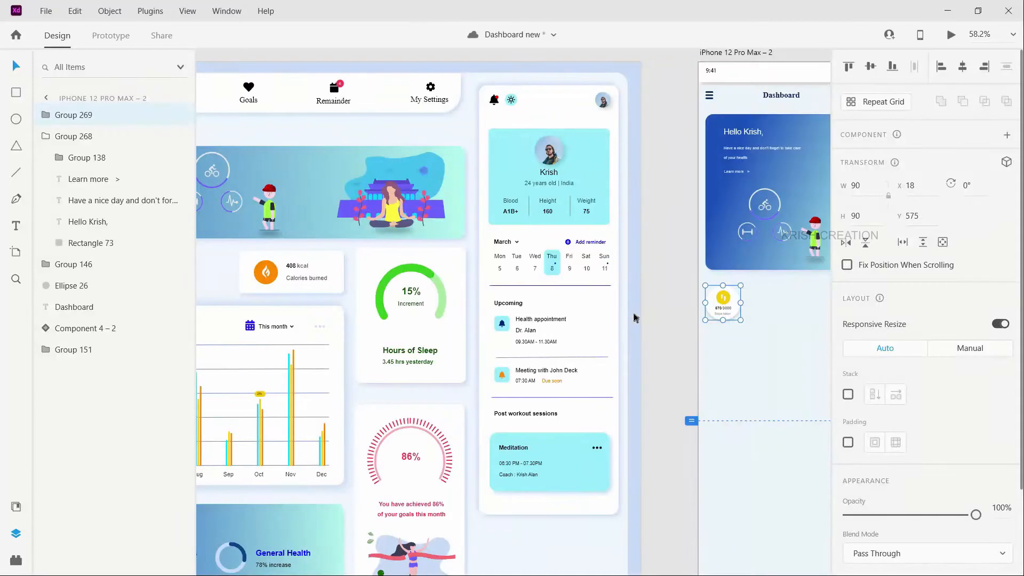
scroll(634, 318, right, 5)
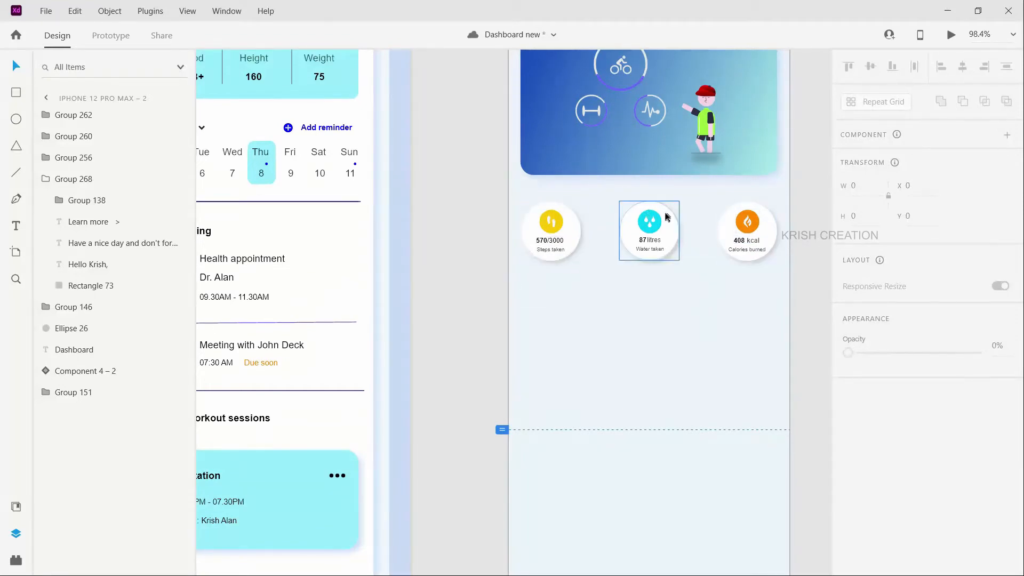
scroll(713, 291, down, 2)
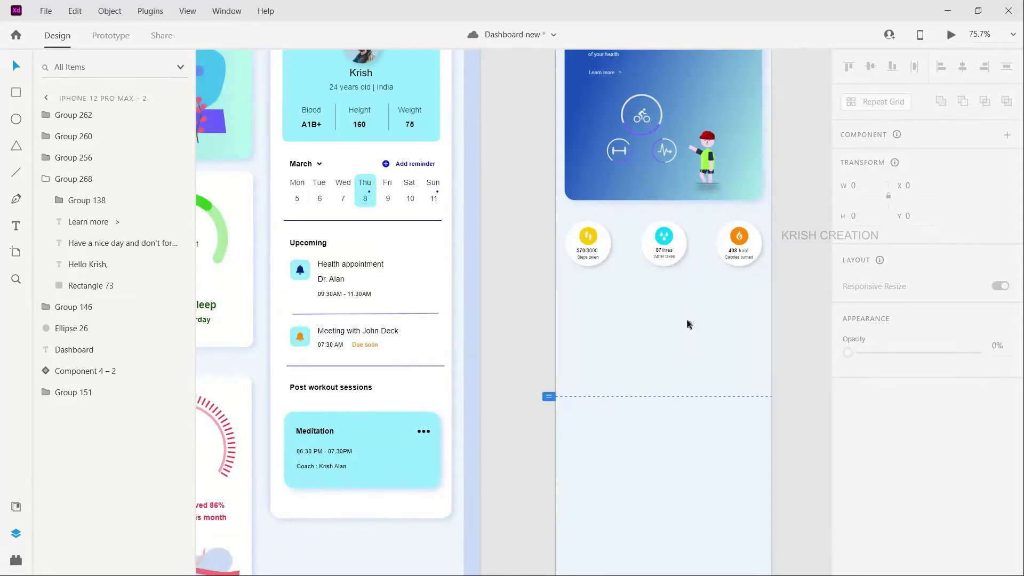
scroll(687, 323, down, 2)
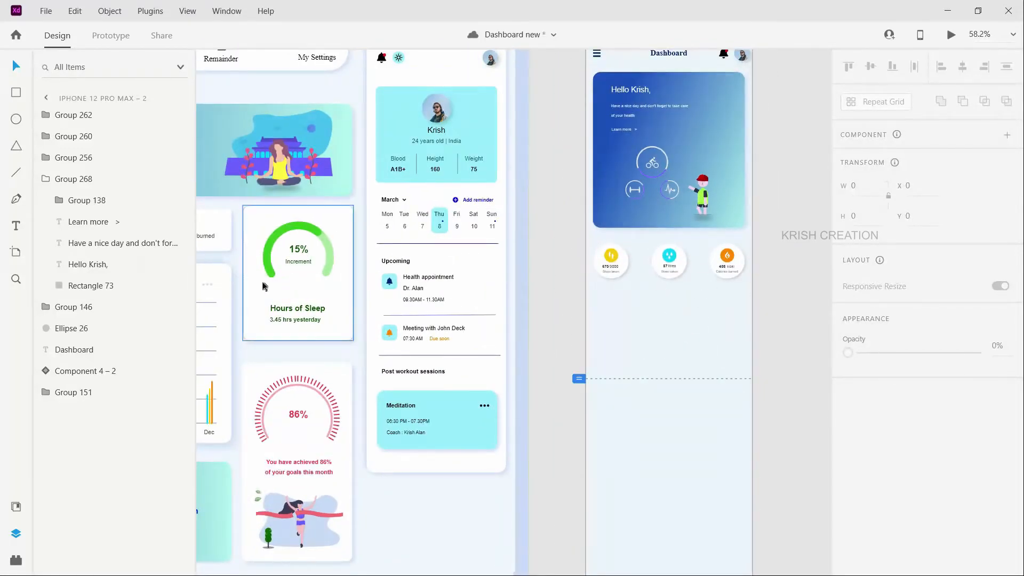
click(315, 298)
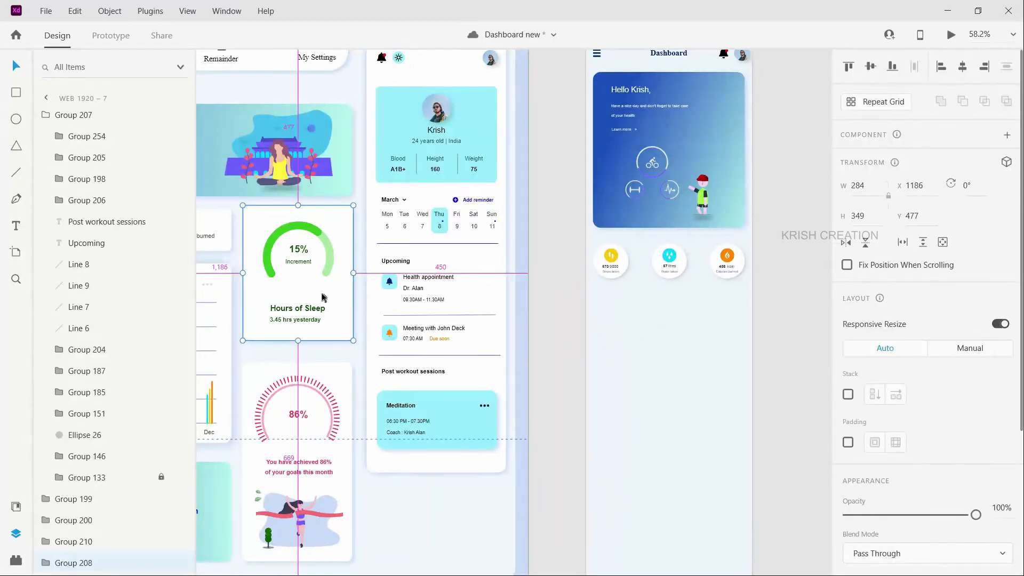
drag(322, 298, 697, 307)
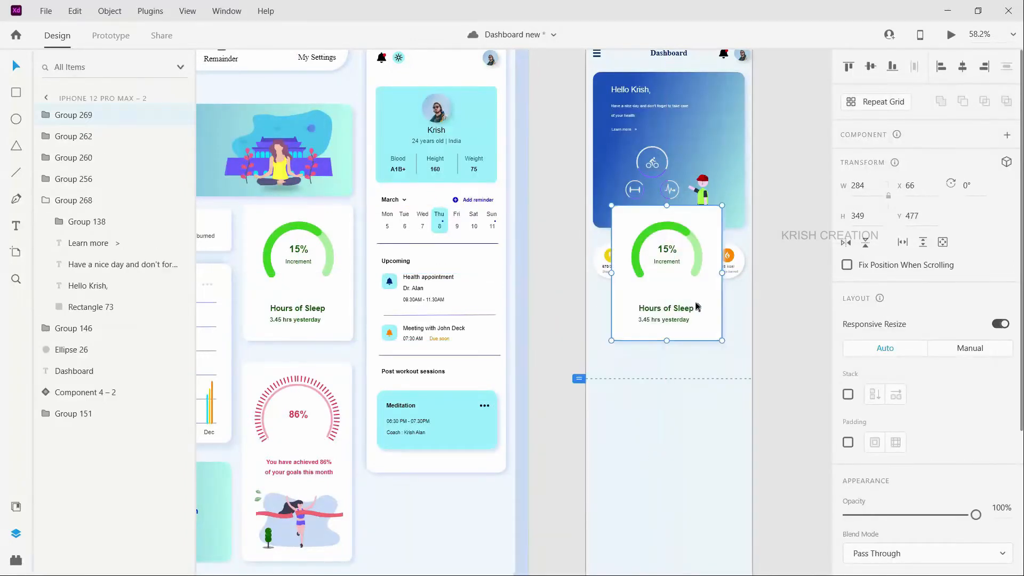
mouse_move(689, 358)
mouse_down()
mouse_move(688, 388)
mouse_move(690, 378)
mouse_up()
Widen the white background of the copied Hours of Sleep card to about 391, matching the outer edges of the stat circles.
scroll(690, 378, up, 4)
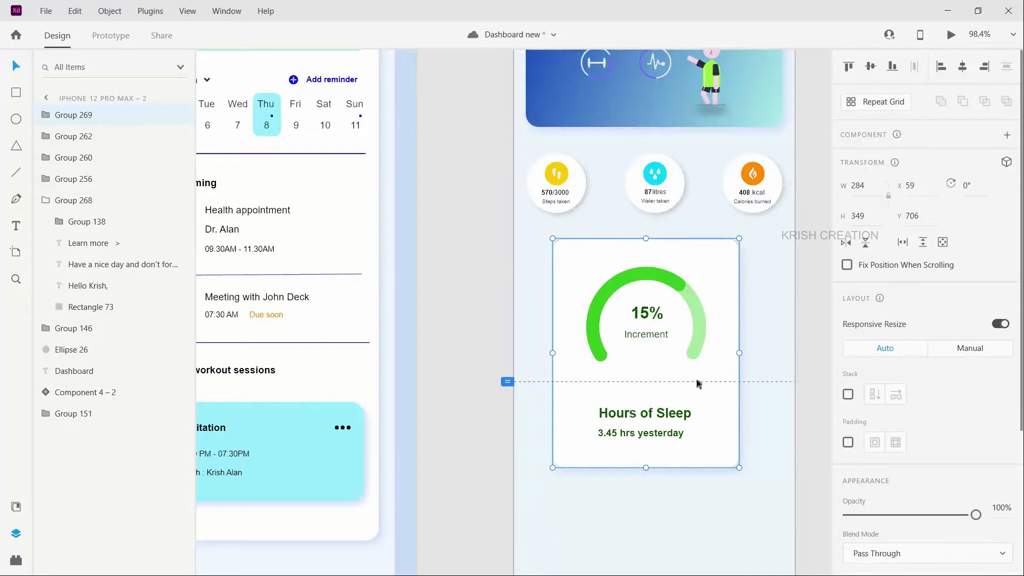
double_click(732, 360)
drag(742, 352, 766, 353)
drag(744, 403, 749, 402)
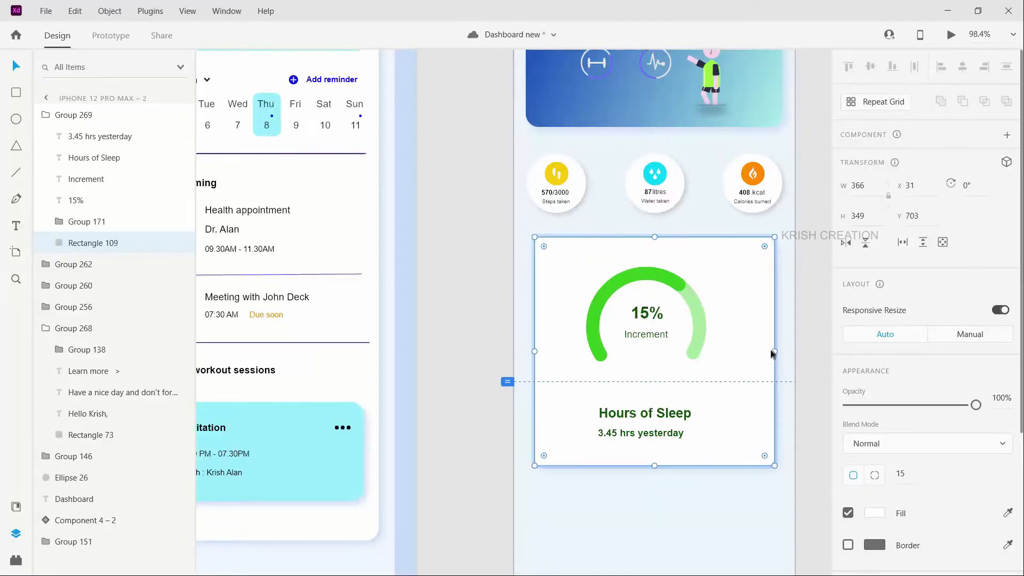
drag(775, 351, 782, 352)
Centre the gauge, its 15% and Increment texts and the Hours of Sleep lines horizontally in the widened card.
double_click(648, 319)
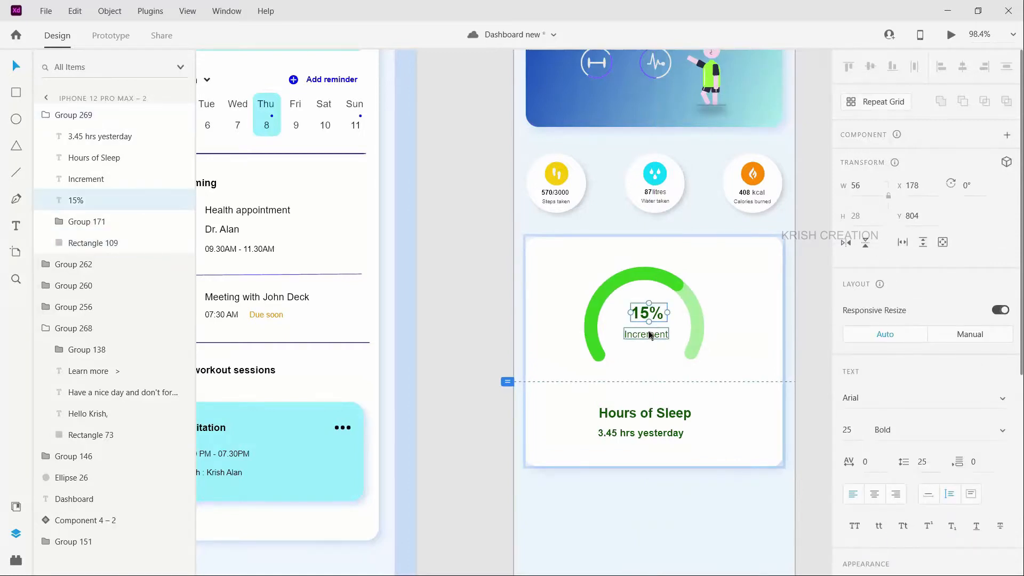
shift+click(650, 335)
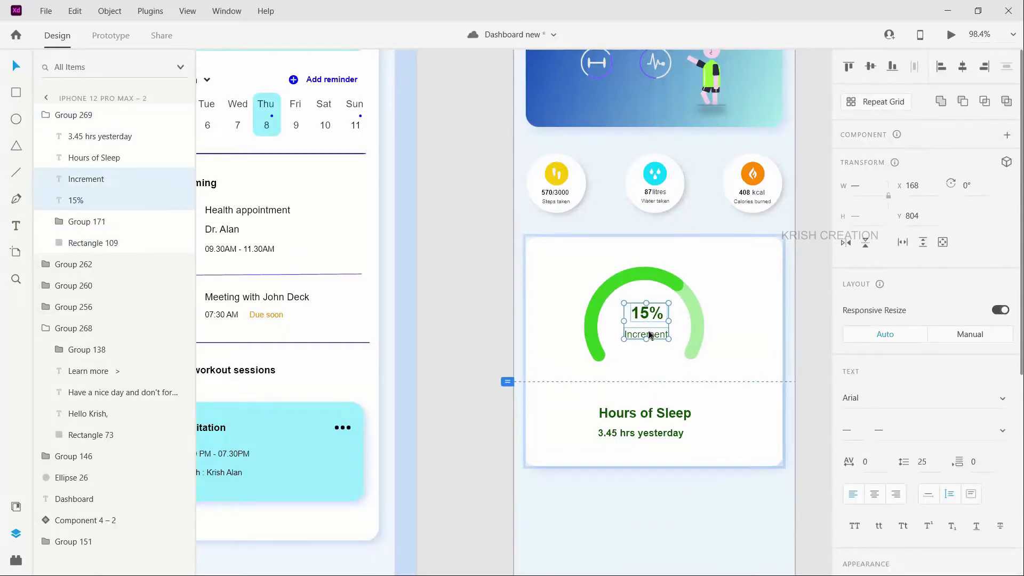
click(657, 416)
double_click(661, 414)
shift+click(665, 435)
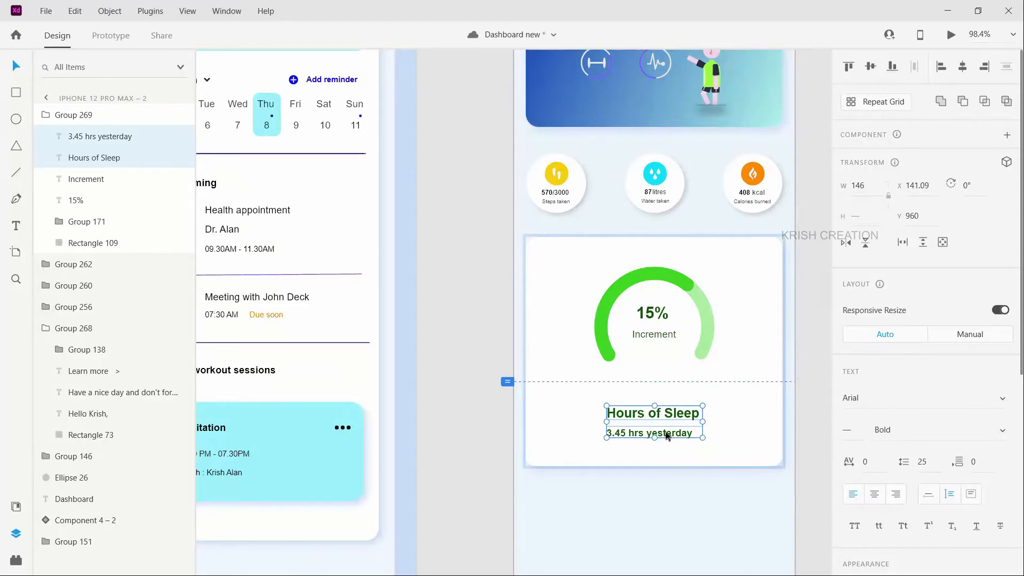
Move the Hours of Sleep lines closer under the gauge, shorten the card to about 296 high and rebalance its contents vertically.
mouse_move(667, 435)
mouse_down()
mouse_move(671, 402)
mouse_move(663, 432)
mouse_up()
click(656, 466)
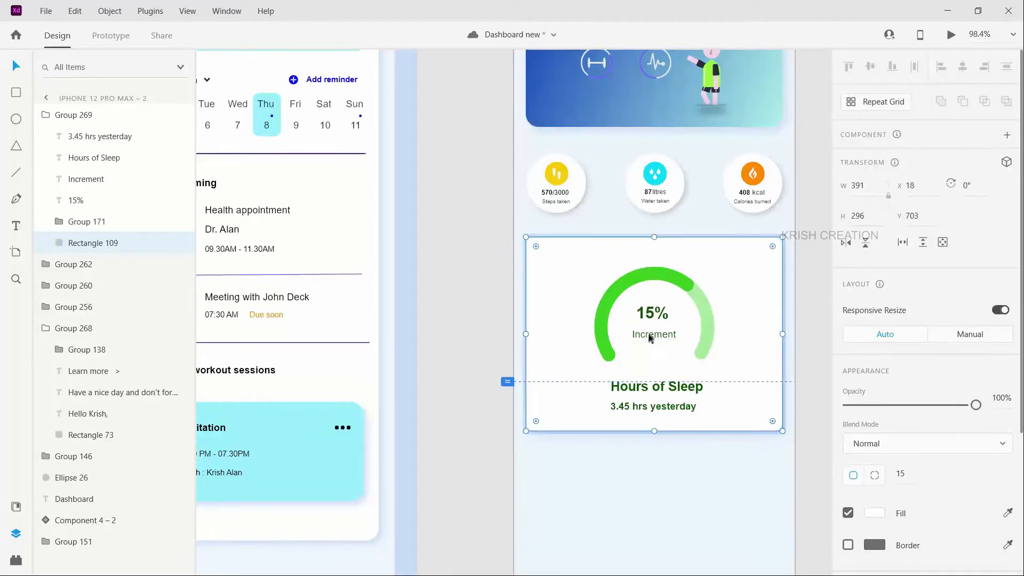
click(788, 461)
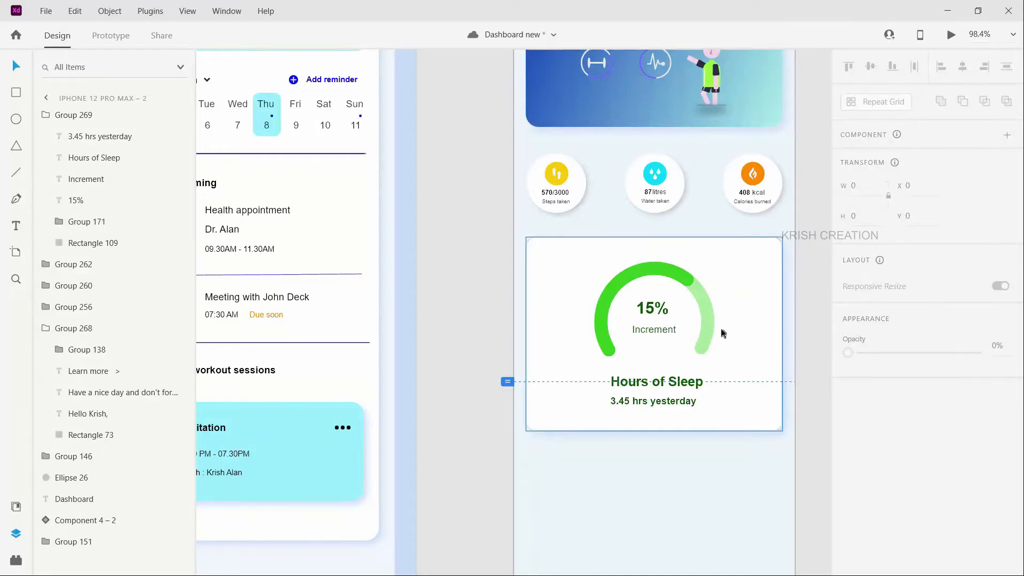
Duplicate the Hours of Sleep card's white background rectangle and place the copy below the card at about X 19, Y 1039.
scroll(724, 333, down, 5)
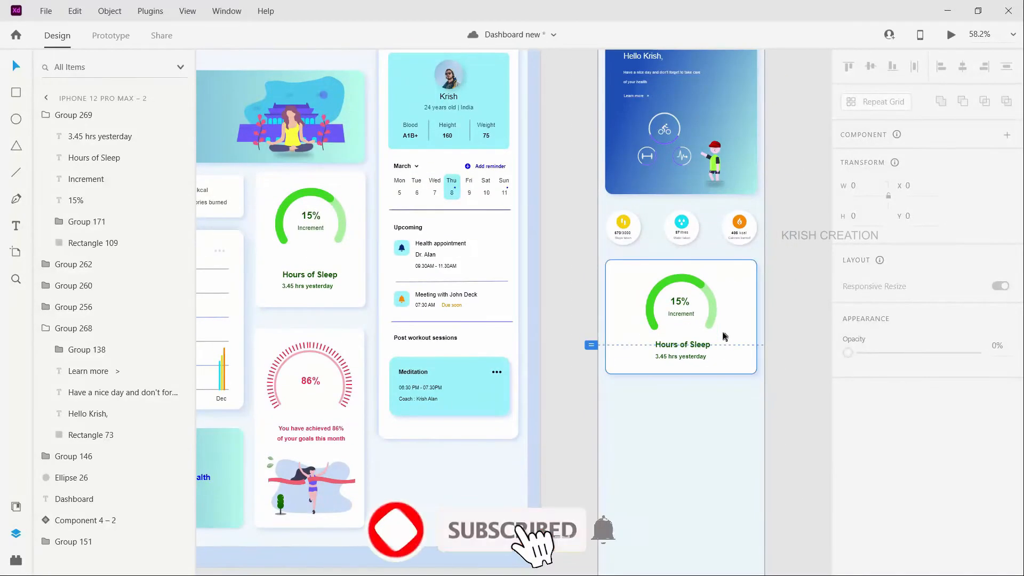
scroll(724, 334, down, 3)
scroll(694, 409, left, 2)
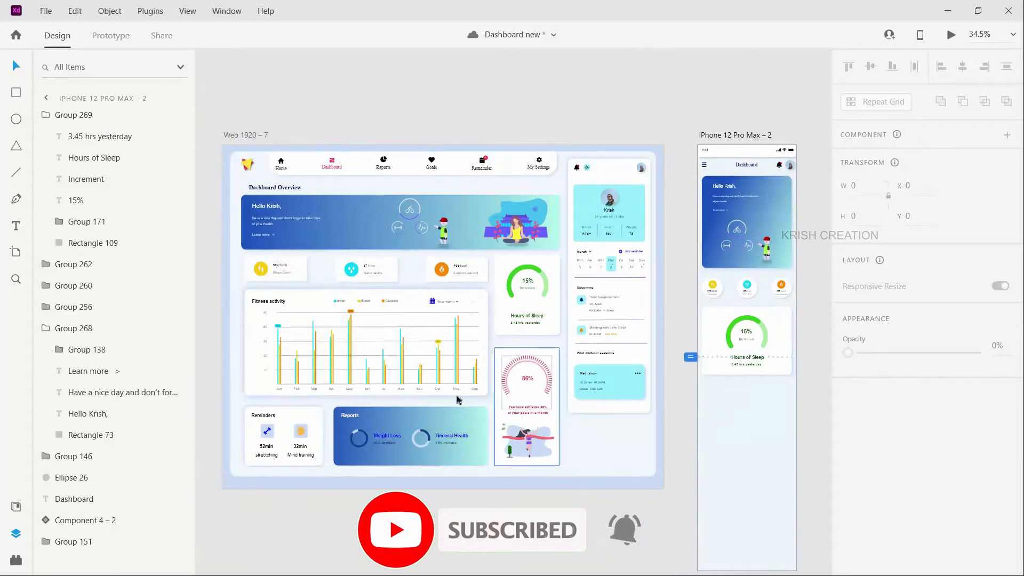
click(768, 361)
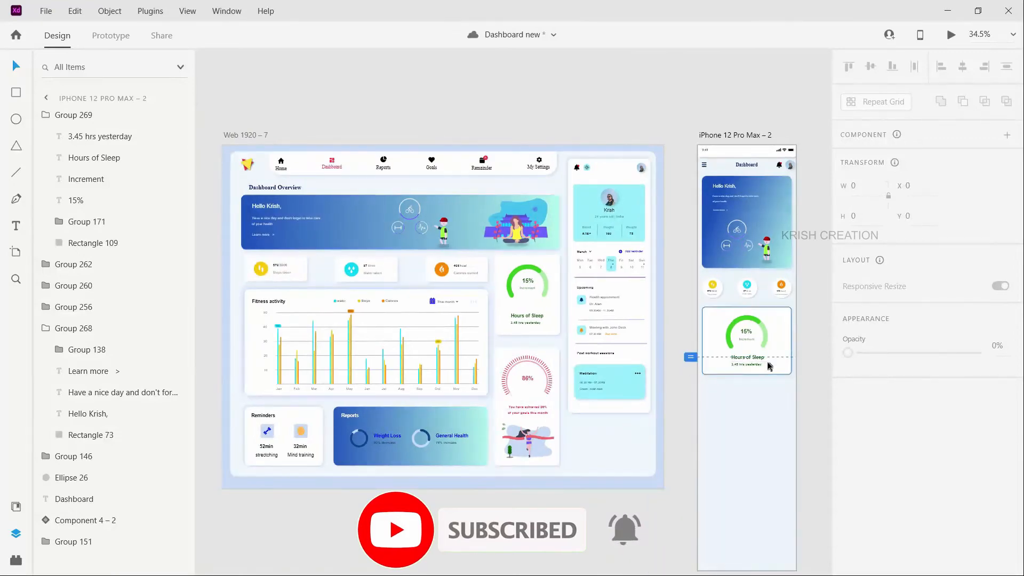
scroll(768, 362, up, 7)
double_click(773, 362)
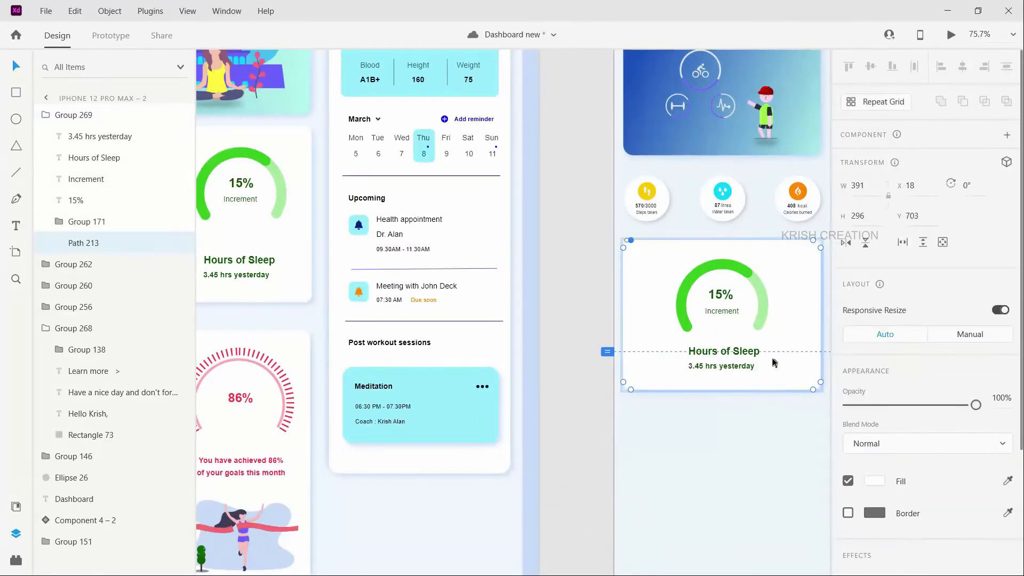
key(Escape)
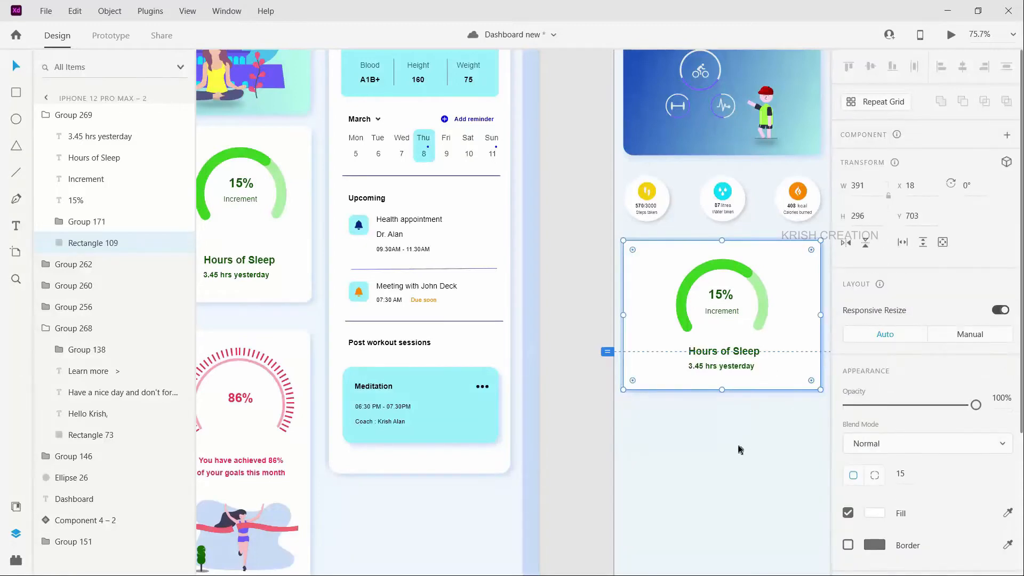
click(735, 477)
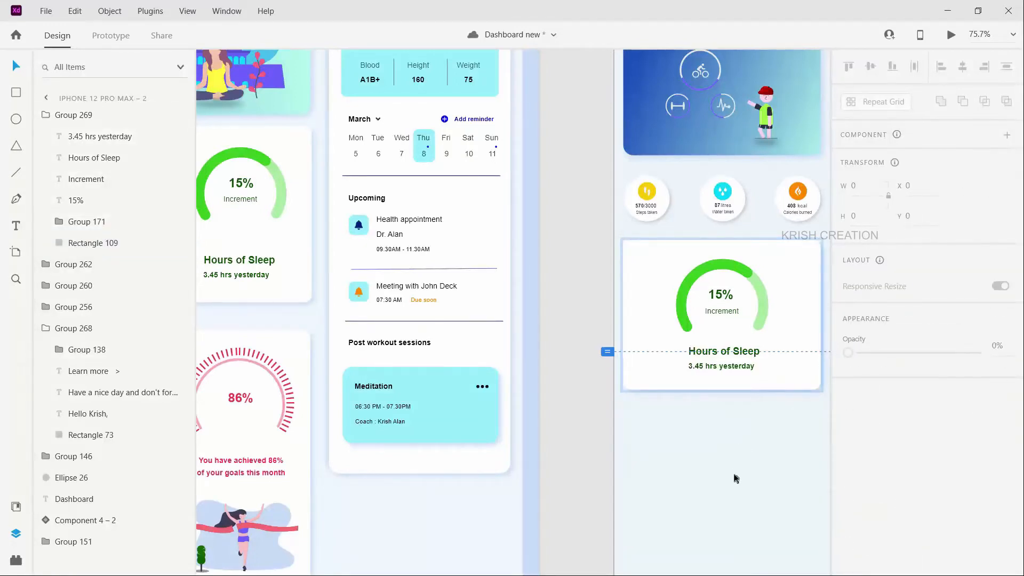
key(ctrl+v)
drag(726, 359, 723, 528)
scroll(723, 528, down, 5)
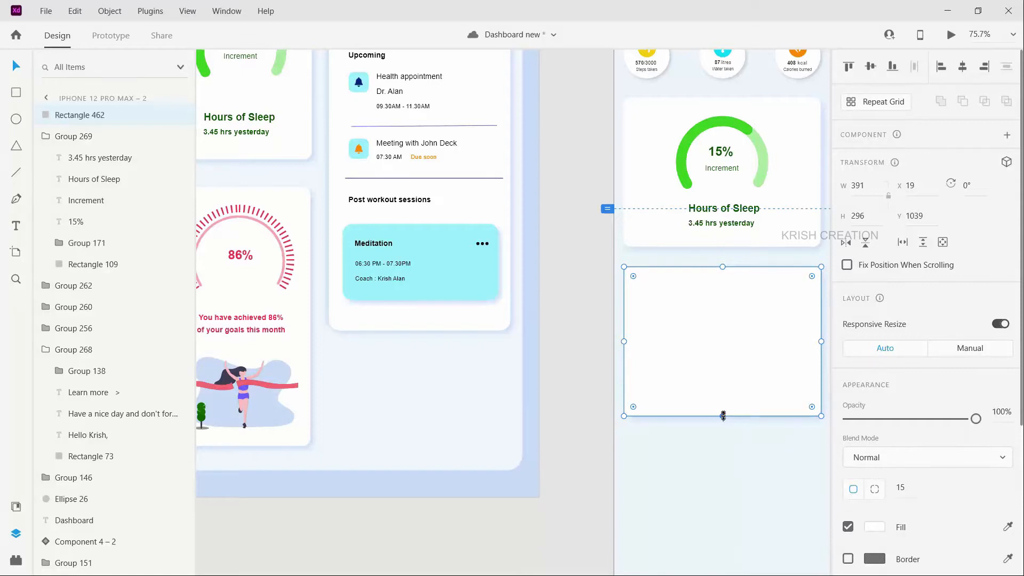
Stretch the duplicated white rectangle to about 450 high and lock it.
drag(724, 416, 717, 494)
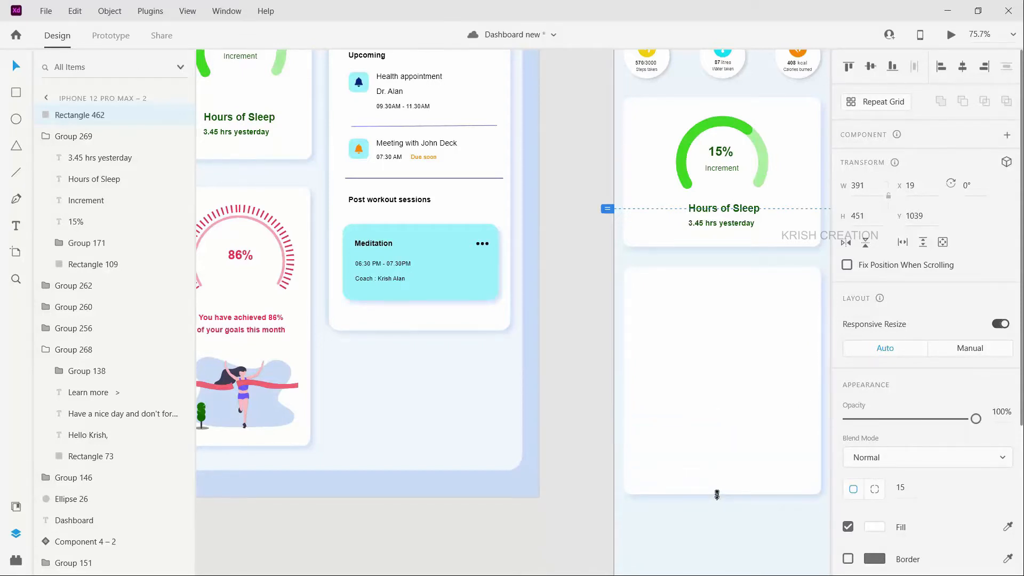
key(Escape)
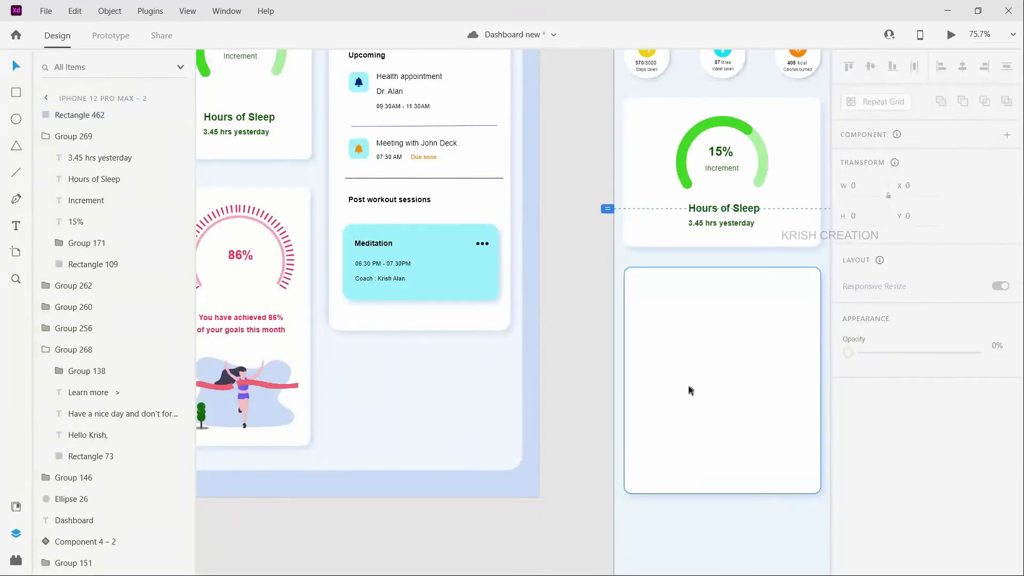
click(691, 390)
Copy the Fitness activity heading from the web dashboard's chart card and paste it onto the iPhone artboard.
scroll(289, 459, down, 5)
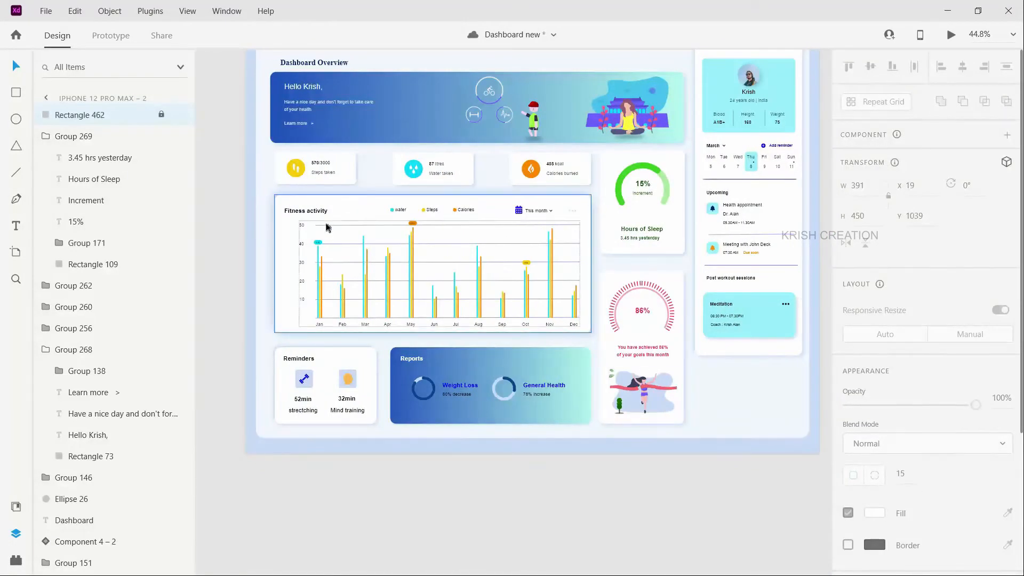
click(315, 212)
double_click(314, 213)
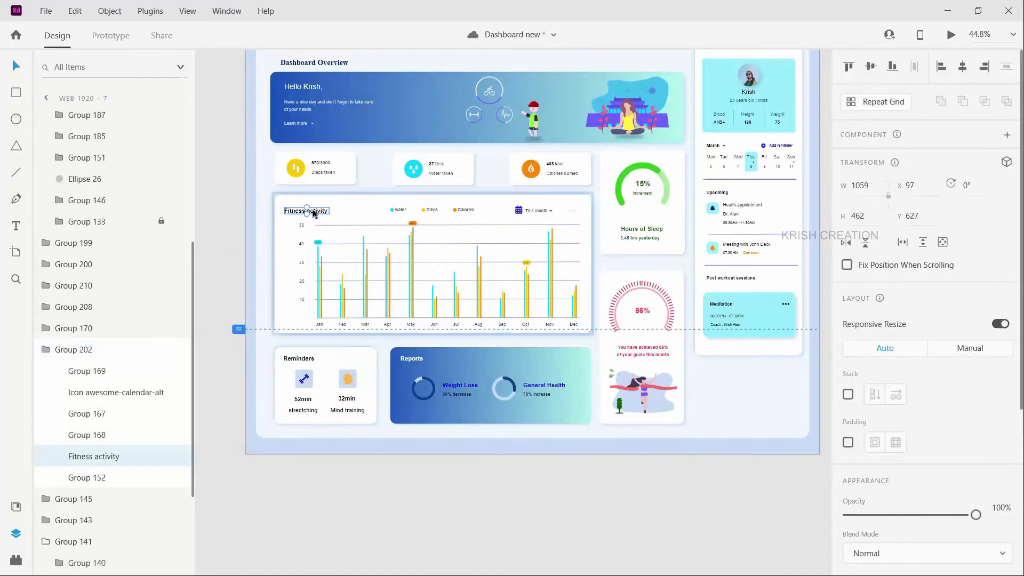
scroll(342, 264, right, 10)
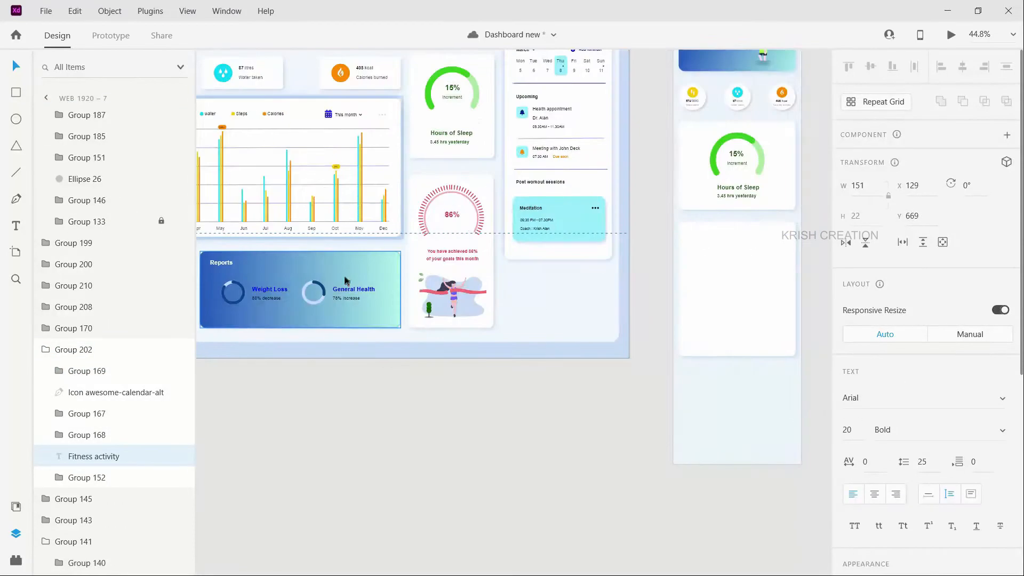
click(538, 246)
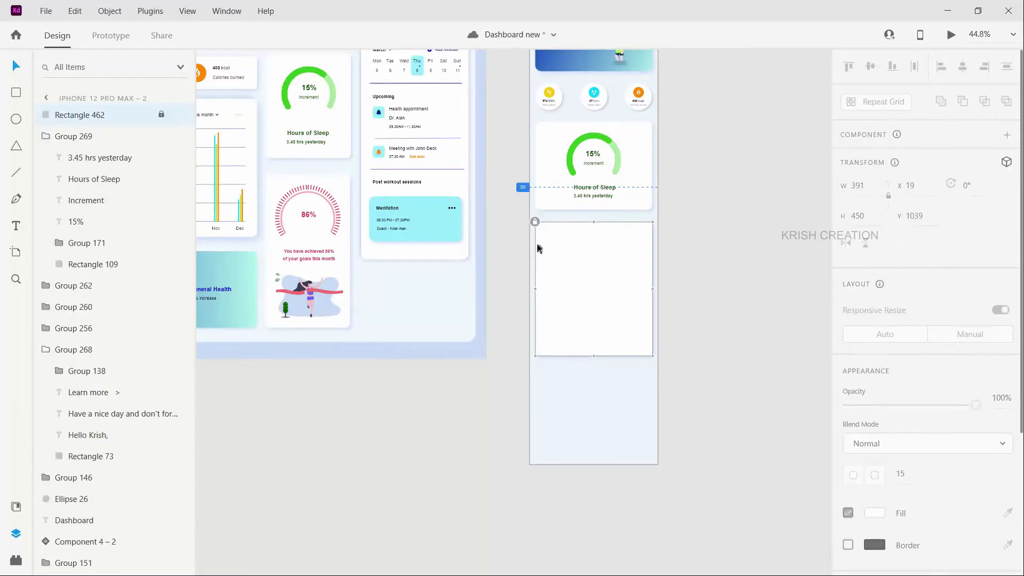
key(ctrl+v)
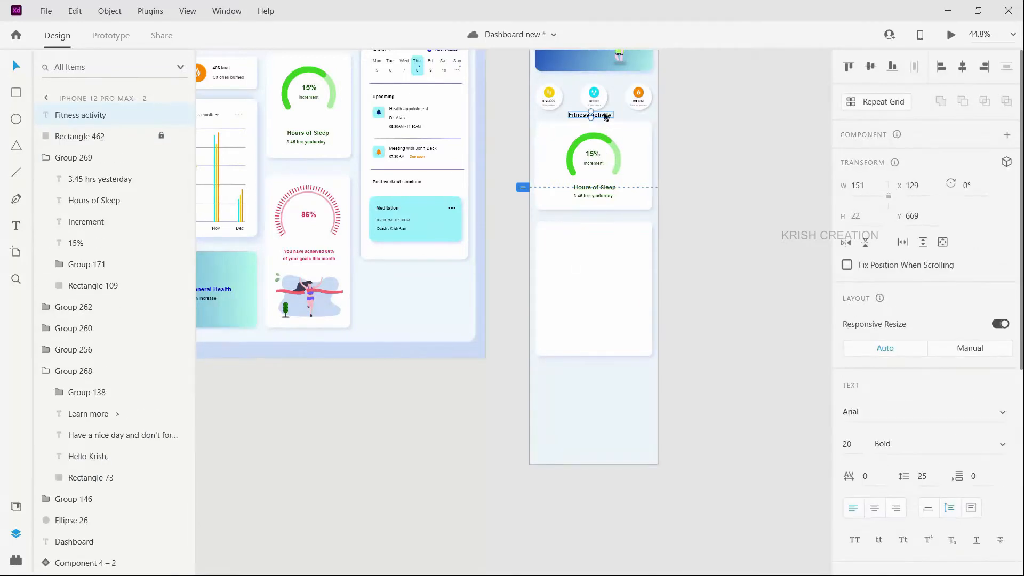
Place the Fitness activity heading in the upper-left corner of the tall white rectangle, with font size 15 and a text box about 111 wide.
drag(606, 110, 606, 130)
drag(589, 198, 578, 234)
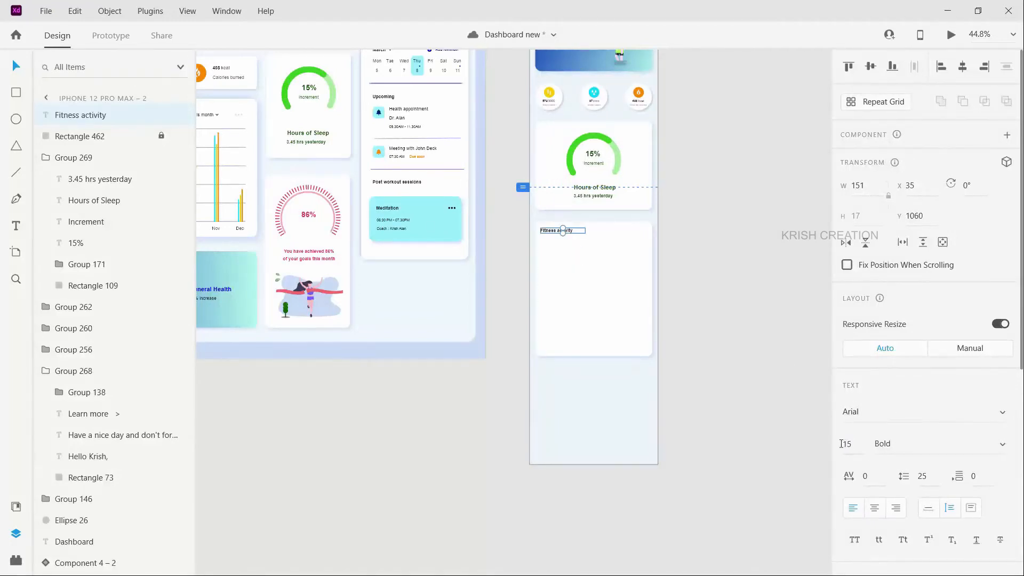
scroll(582, 219, up, 5)
drag(536, 247, 560, 251)
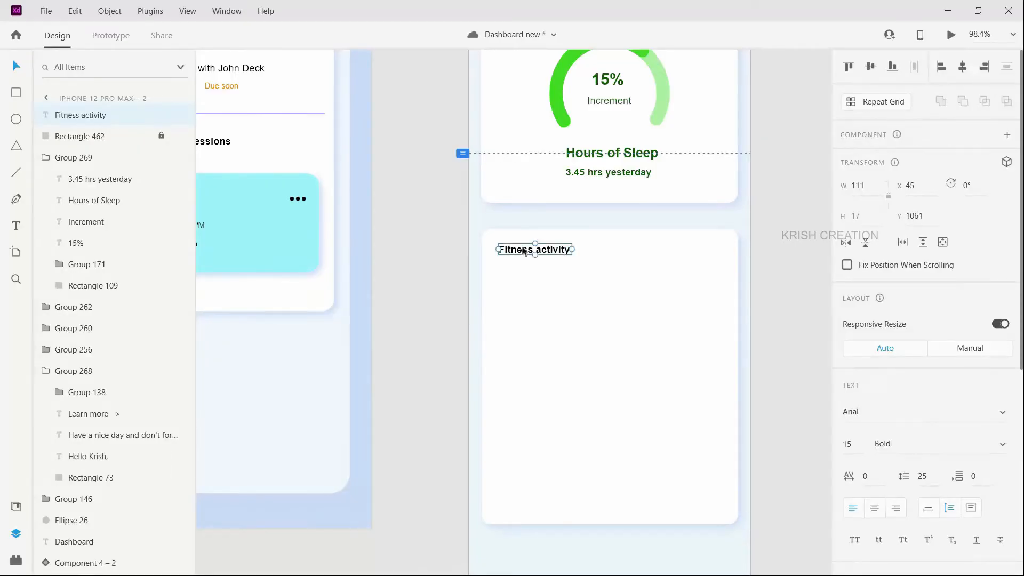
Select the This month dropdown together with its calendar icon in the web dashboard's Fitness activity card for copying.
click(519, 318)
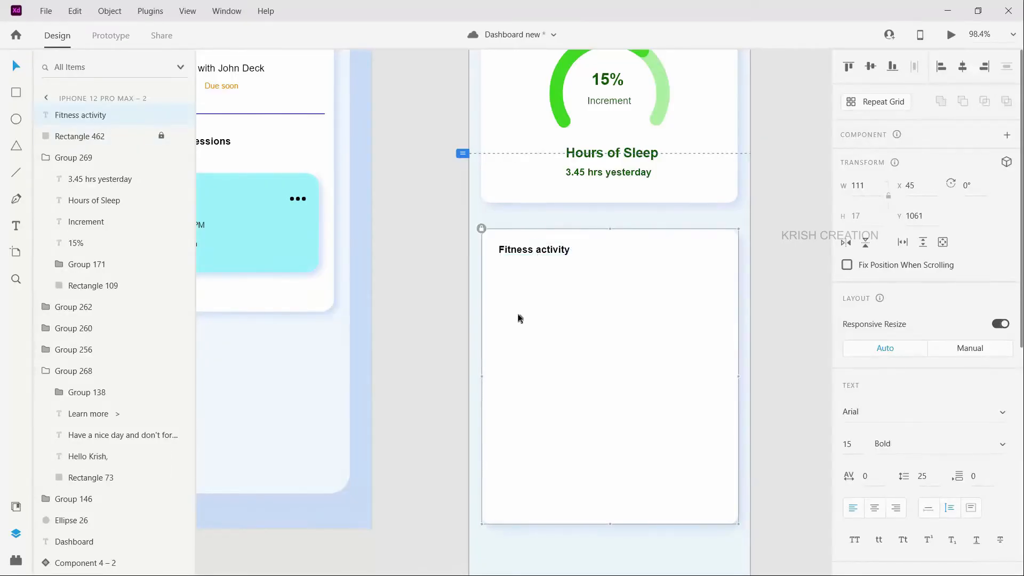
scroll(517, 322, down, 5)
scroll(350, 336, down, 3)
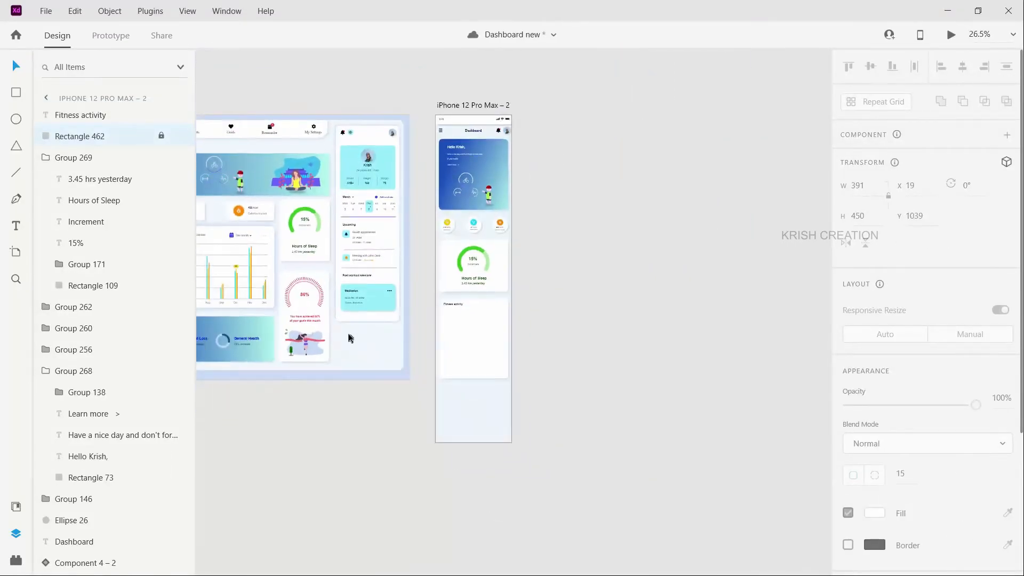
scroll(406, 294, left, 5)
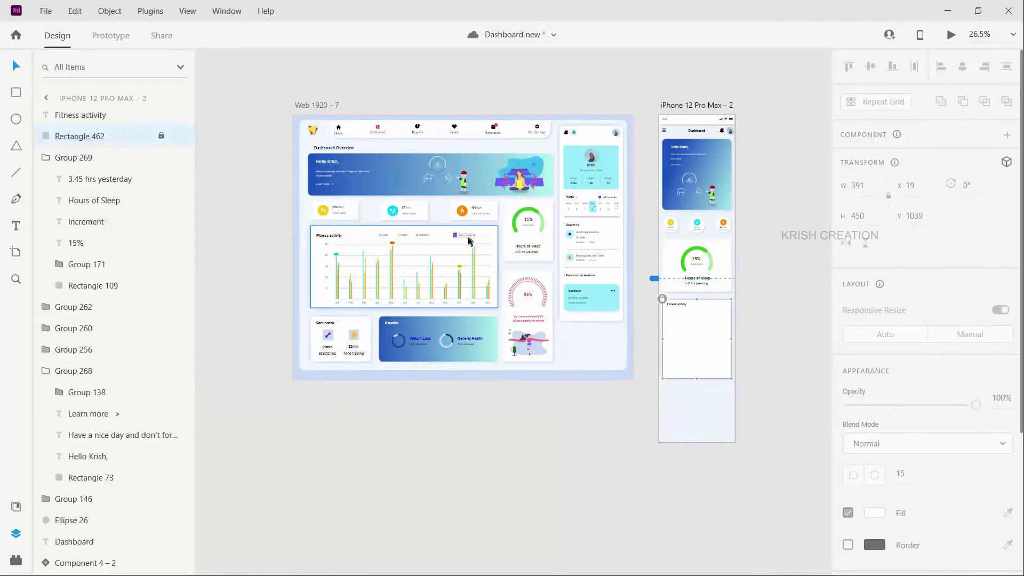
scroll(471, 243, up, 3)
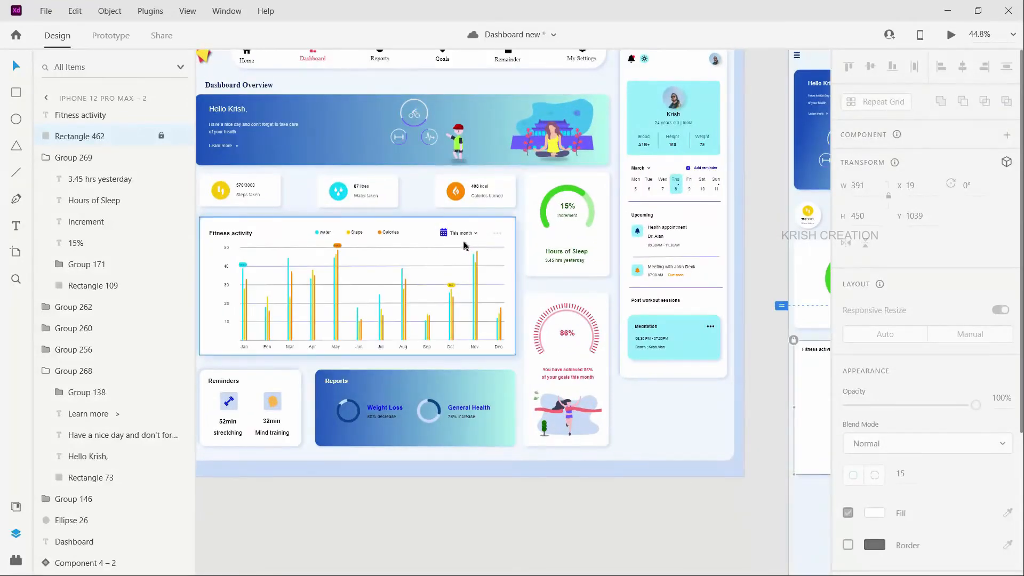
scroll(466, 246, right, 3)
click(377, 237)
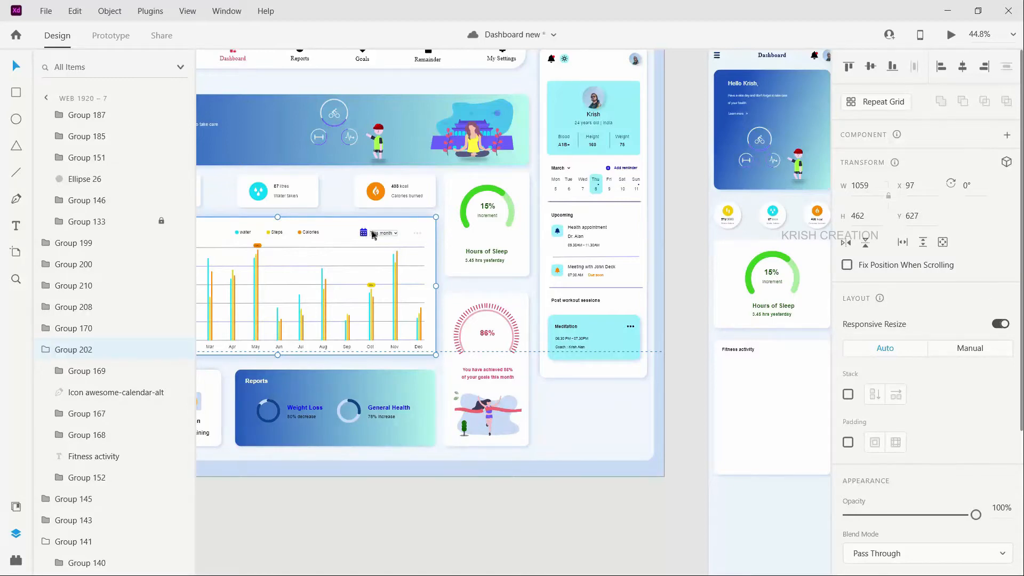
double_click(380, 235)
shift+click(363, 233)
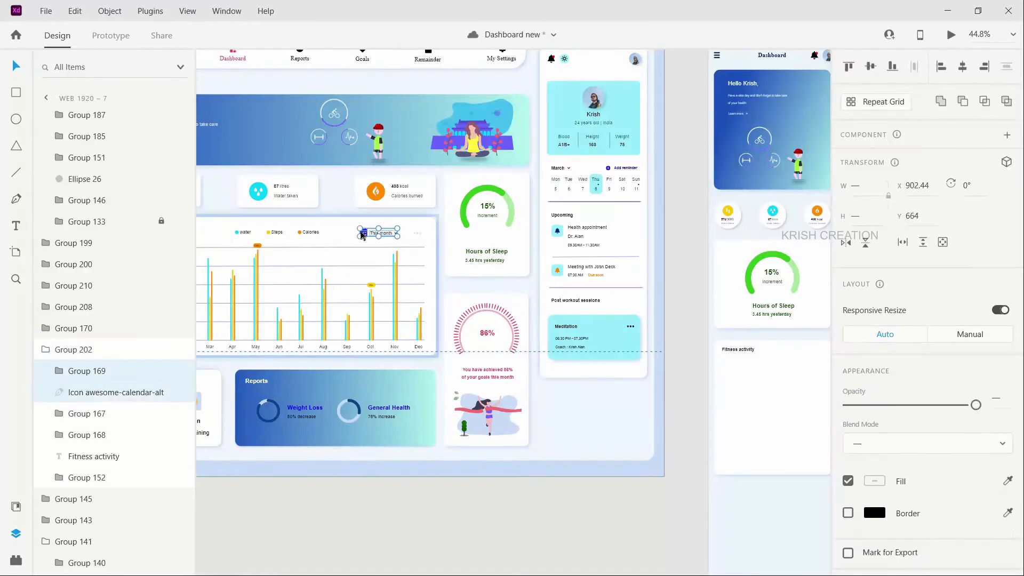
Paste the This month dropdown and calendar icon onto the iPhone artboard, opposite the Fitness activity heading in the white card.
scroll(532, 366, down, 3)
scroll(533, 365, up, 2)
scroll(532, 365, up, 2)
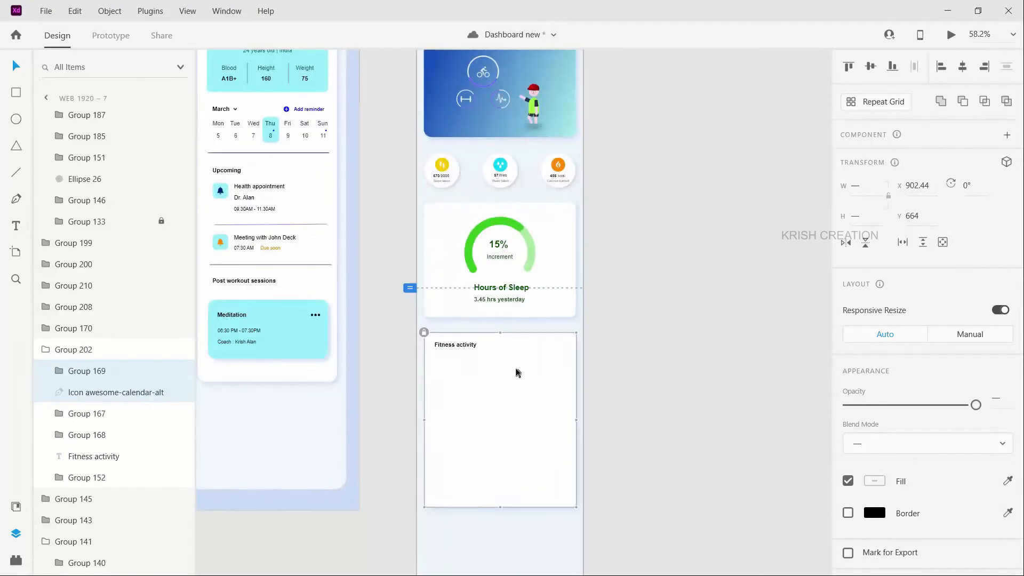
scroll(527, 366, up, 3)
drag(489, 300, 552, 341)
click(552, 369)
Select all six horizontal gridlines of the web dashboard's Fitness activity chart for copying.
scroll(509, 386, down, 3)
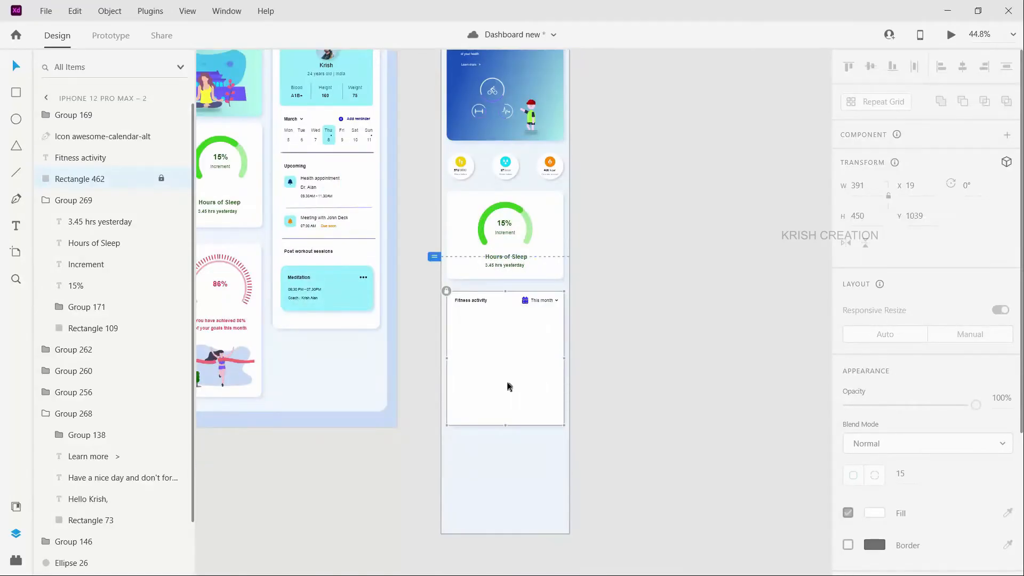
scroll(508, 386, down, 2)
scroll(495, 380, left, 3)
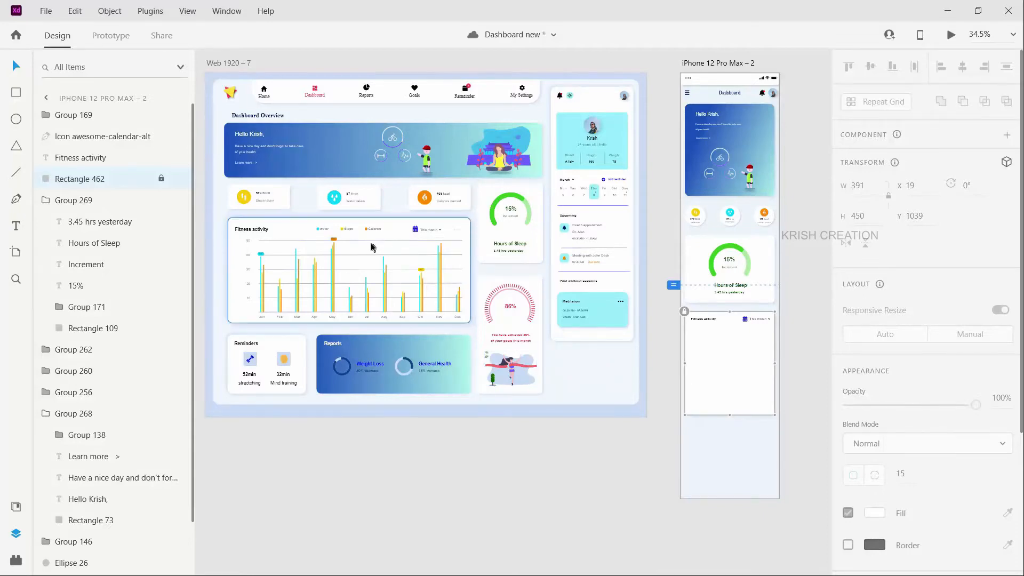
scroll(386, 247, up, 4)
scroll(371, 240, left, 2)
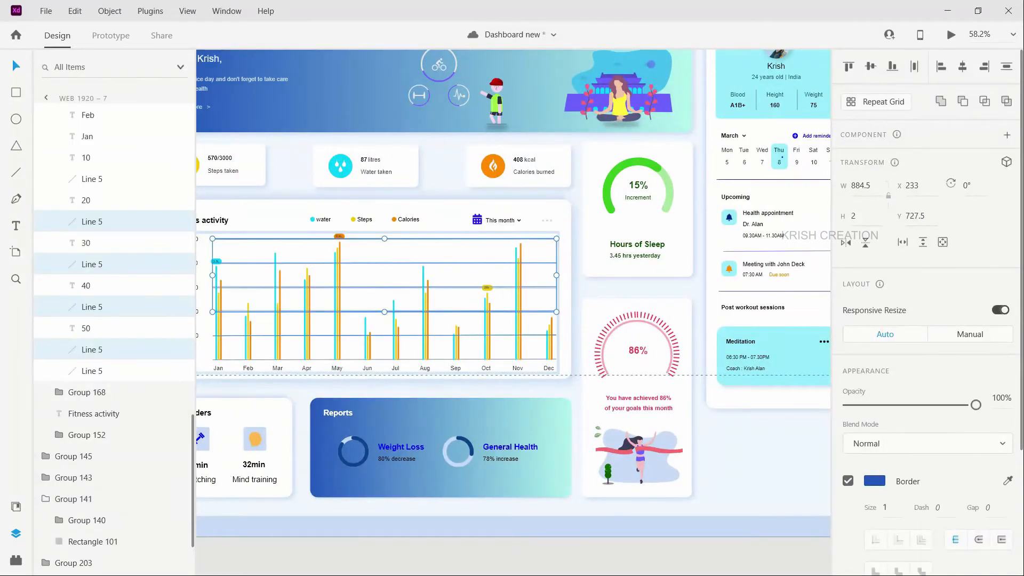
shift+click(346, 336)
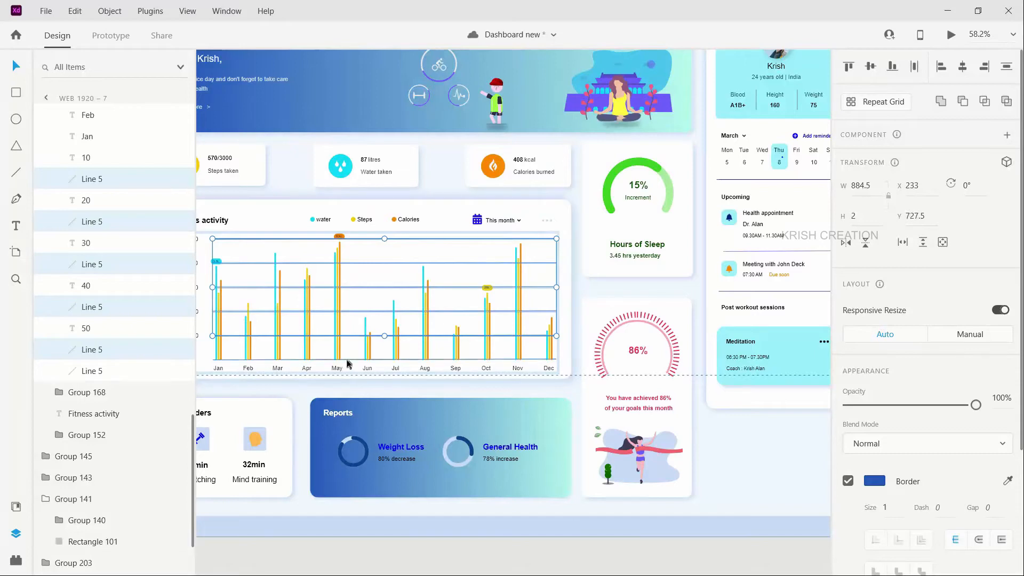
shift+click(347, 360)
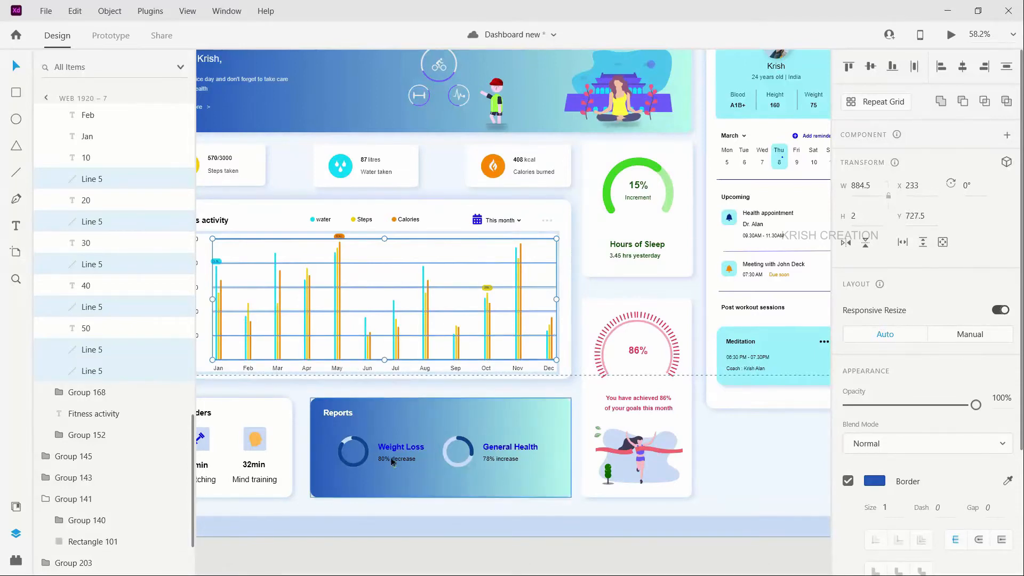
Paste the six gridlines below the Fitness activity heading on the iPhone artboard and narrow them to fit inside the card.
scroll(403, 460, down, 4)
drag(243, 395, 417, 521)
scroll(469, 451, up, 3)
scroll(746, 389, down, 2)
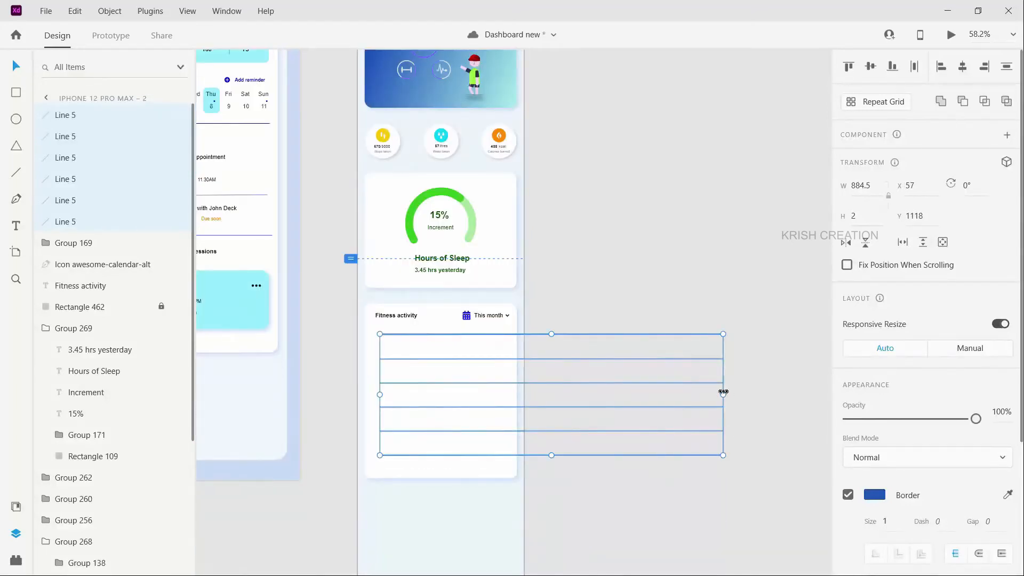
drag(715, 393, 512, 394)
key(Escape)
Move the group of gridlines slightly lower within the iPhone artboard's Fitness activity card.
scroll(512, 393, down, 2)
scroll(451, 463, left, 6)
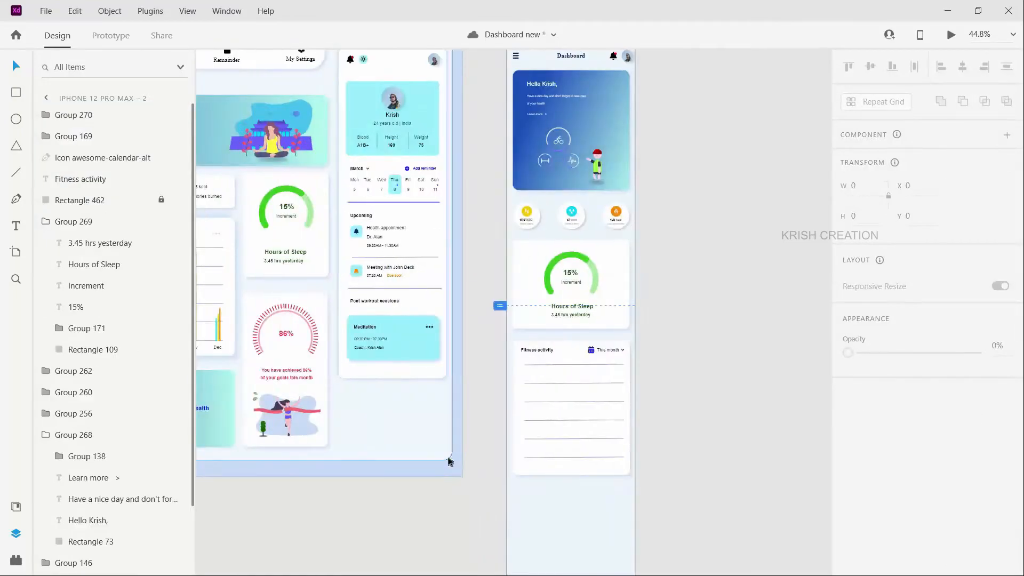
scroll(759, 444, right, 2)
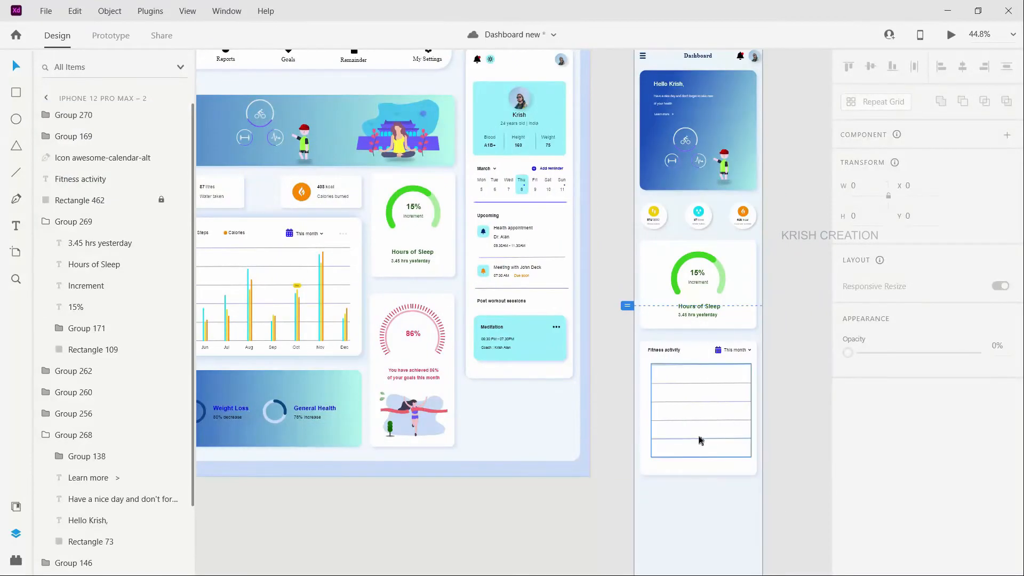
drag(697, 438, 694, 445)
key(Escape)
Copy the 10 to 50 axis labels from the web chart and place them beside the gridlines in the mobile card.
scroll(360, 304, left, 3)
scroll(362, 308, left, 3)
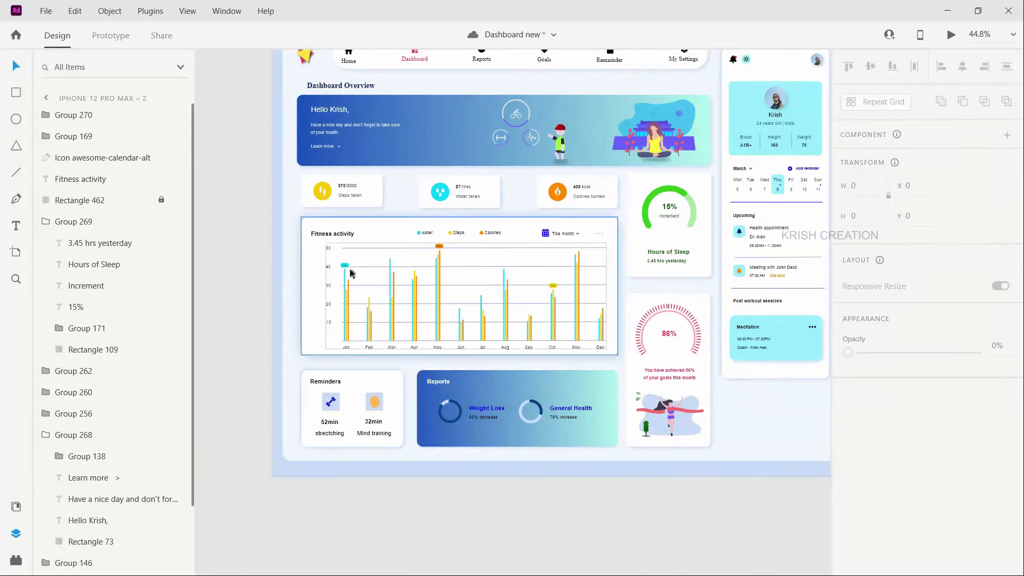
drag(320, 241, 337, 328)
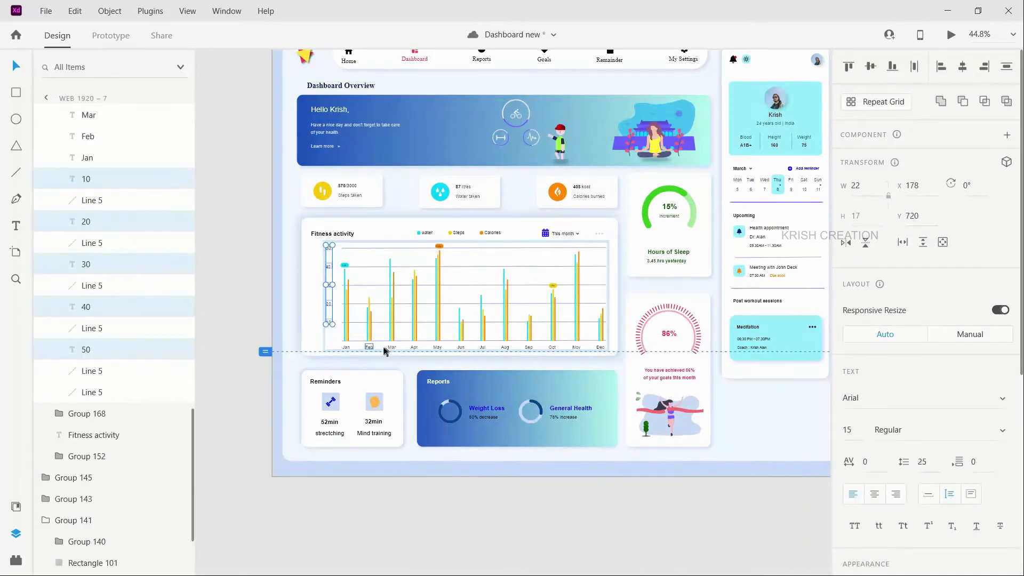
scroll(374, 352, right, 9)
key(ctrl+v)
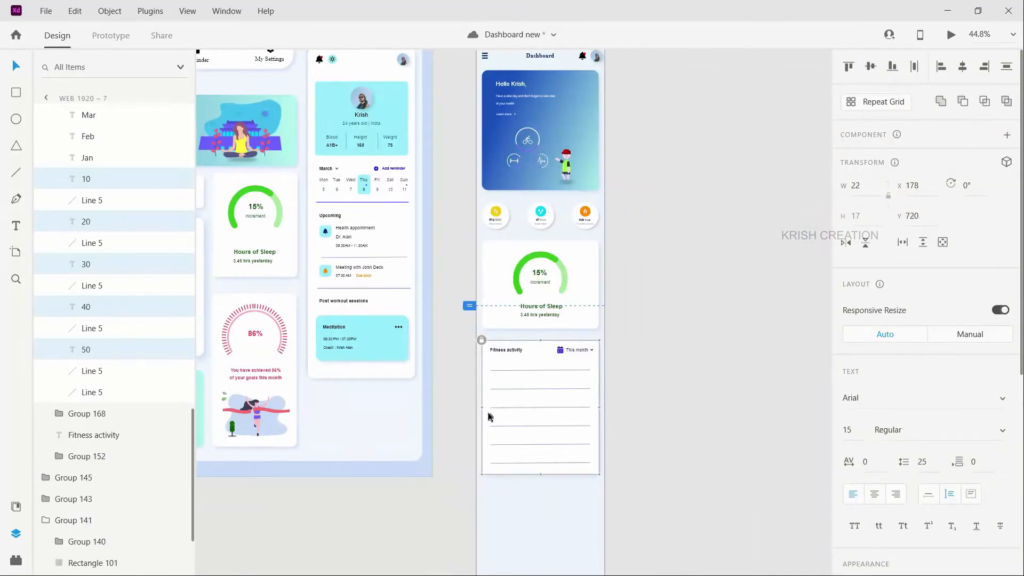
scroll(527, 392, up, 3)
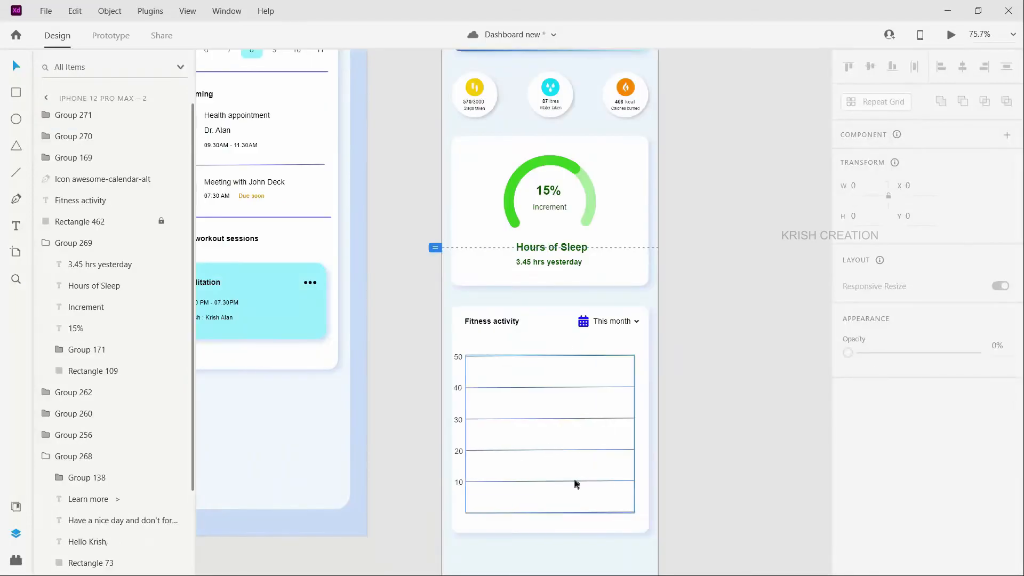
Select the Jan, Feb, Mar, Apr and May labels under the web dashboard's Fitness activity chart for copying.
scroll(574, 482, down, 3)
scroll(481, 414, left, 6)
scroll(474, 411, left, 7)
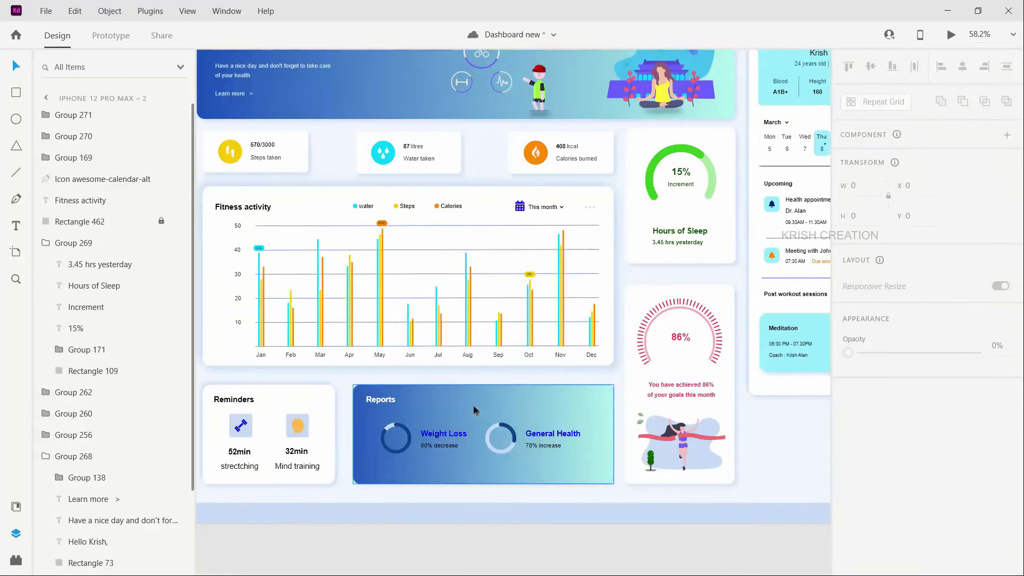
click(408, 359)
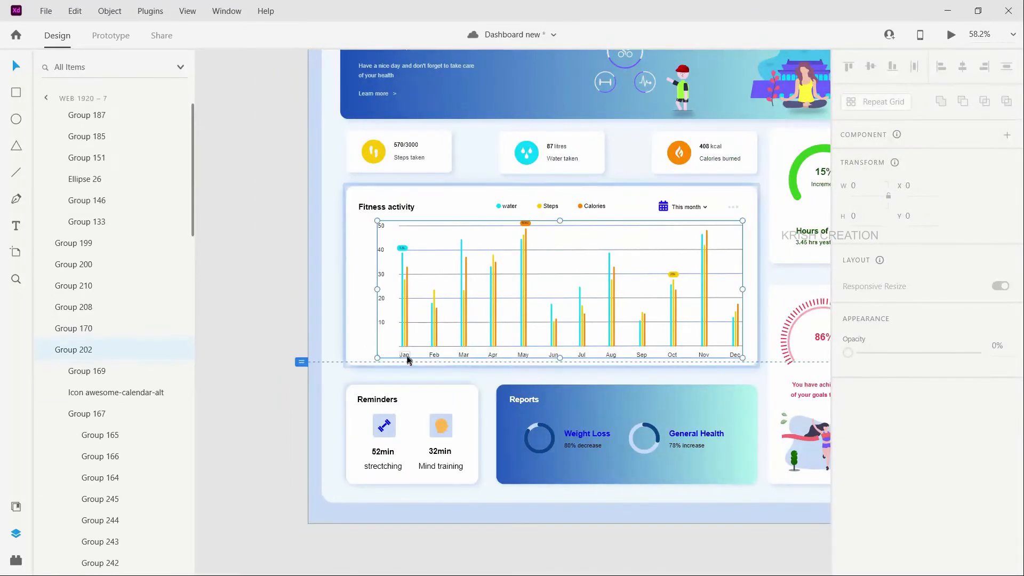
double_click(432, 360)
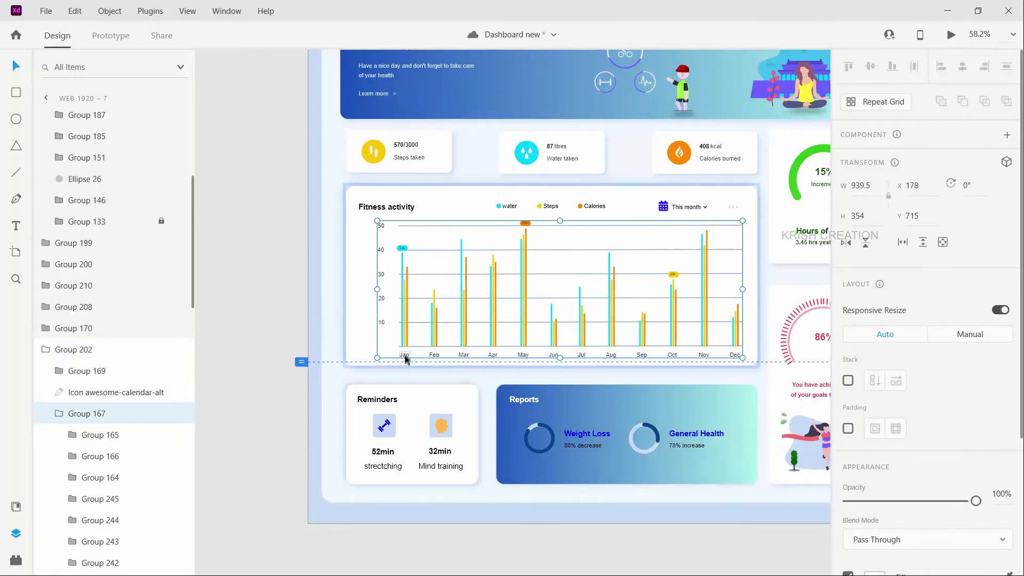
double_click(405, 359)
shift+click(434, 354)
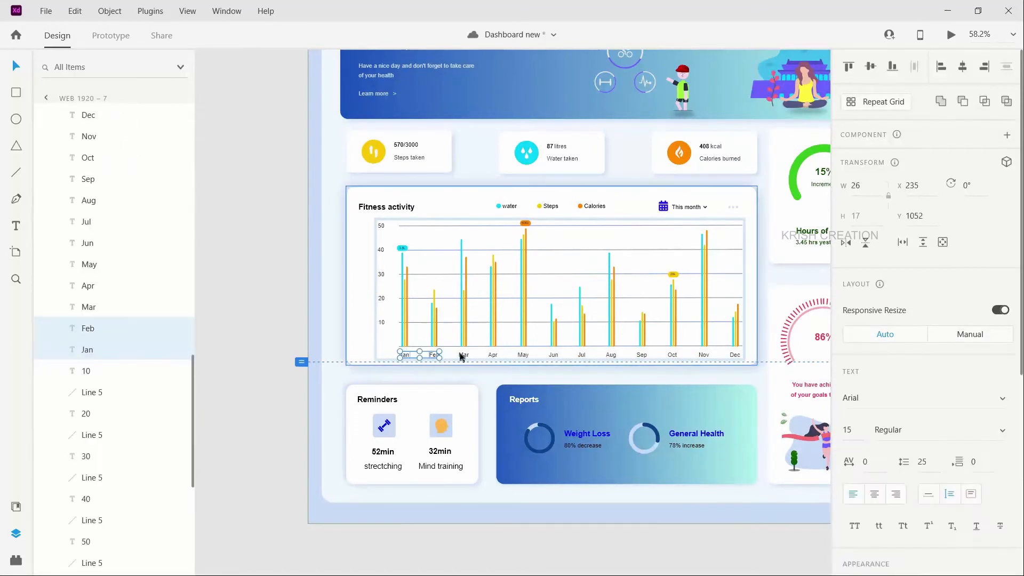
shift+click(463, 355)
shift+click(493, 356)
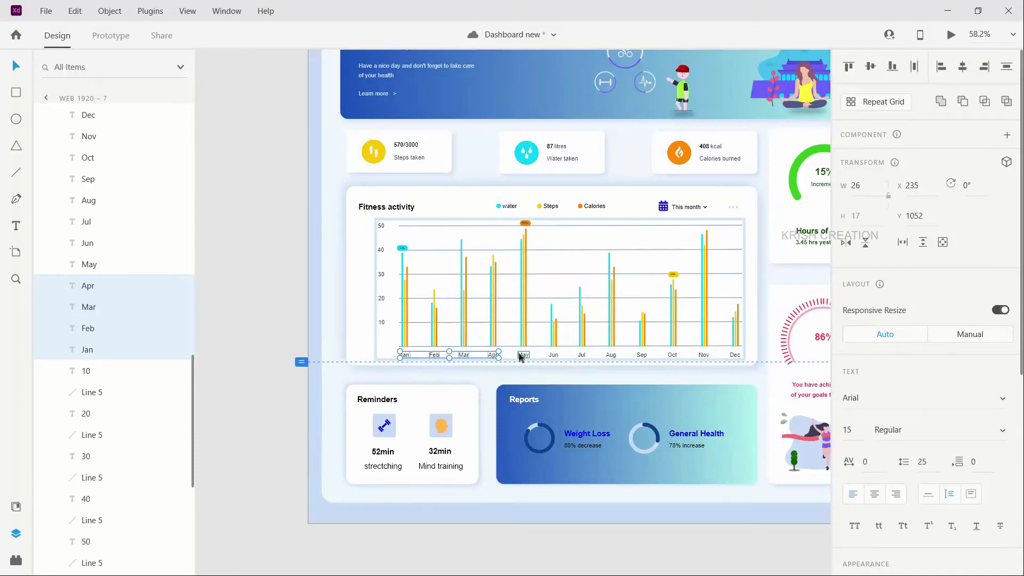
shift+click(521, 356)
Paste the Jan to May labels into the mobile Fitness activity card and place them in a row under the lowest gridline.
scroll(523, 373, down, 5)
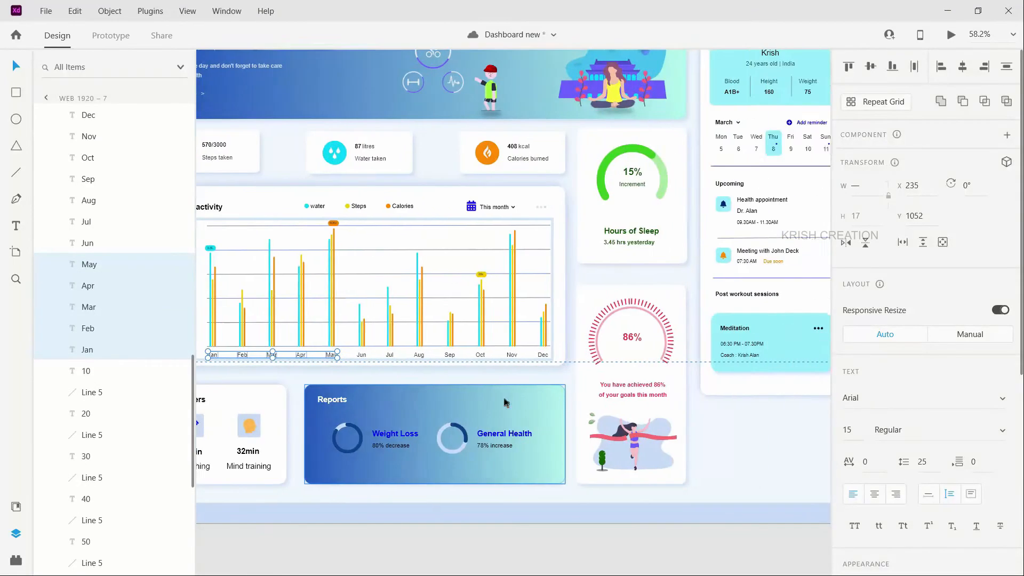
scroll(565, 395, right, 3)
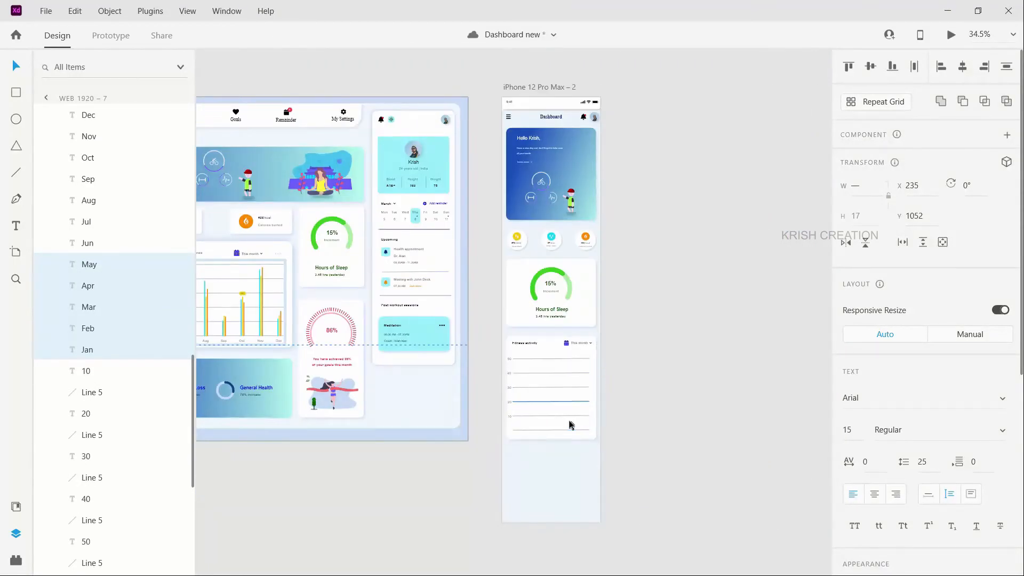
scroll(570, 425, up, 5)
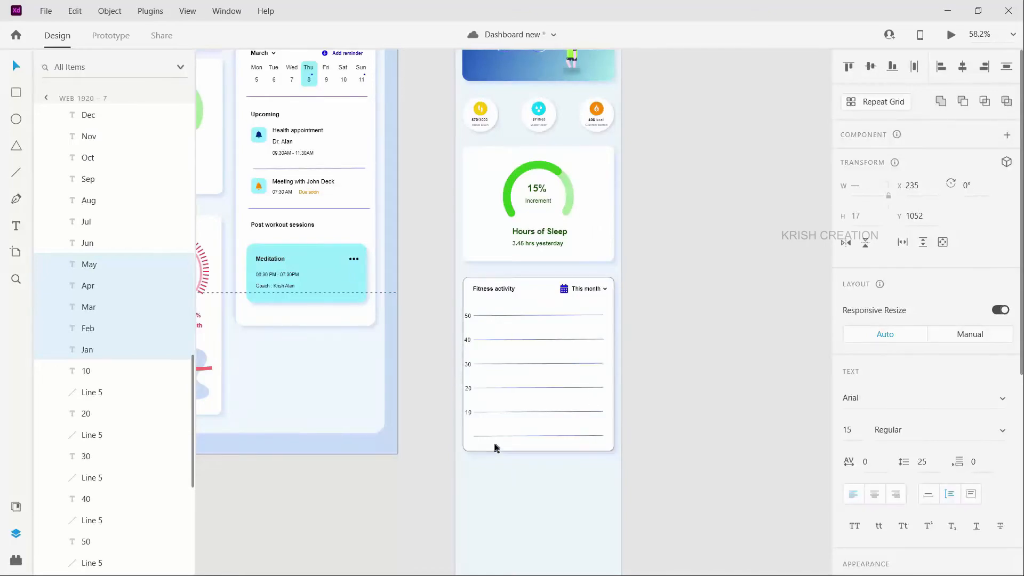
click(495, 448)
key(ctrl+v)
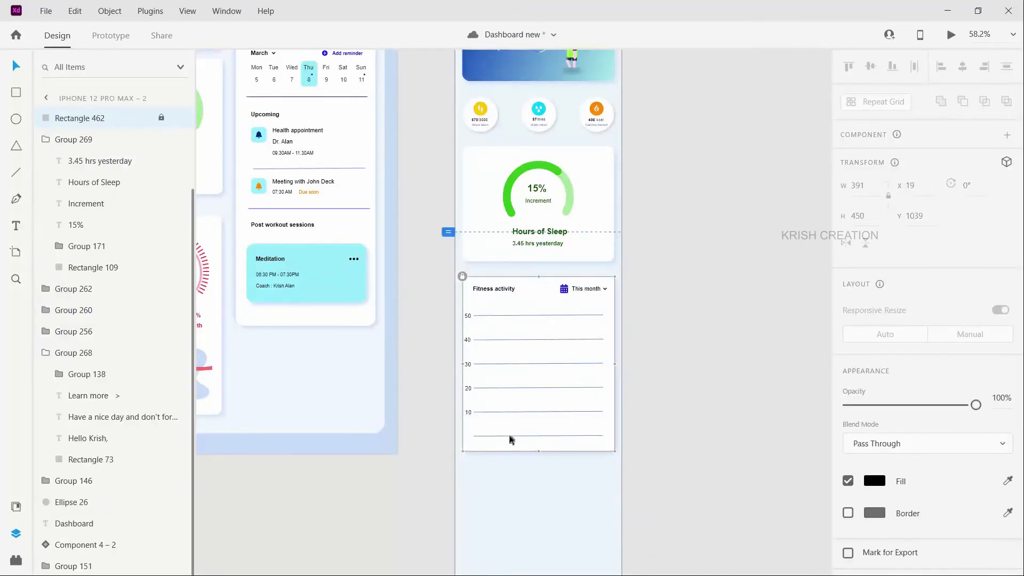
scroll(537, 403, up, 3)
drag(624, 190, 502, 454)
key(ctrl+shift+g)
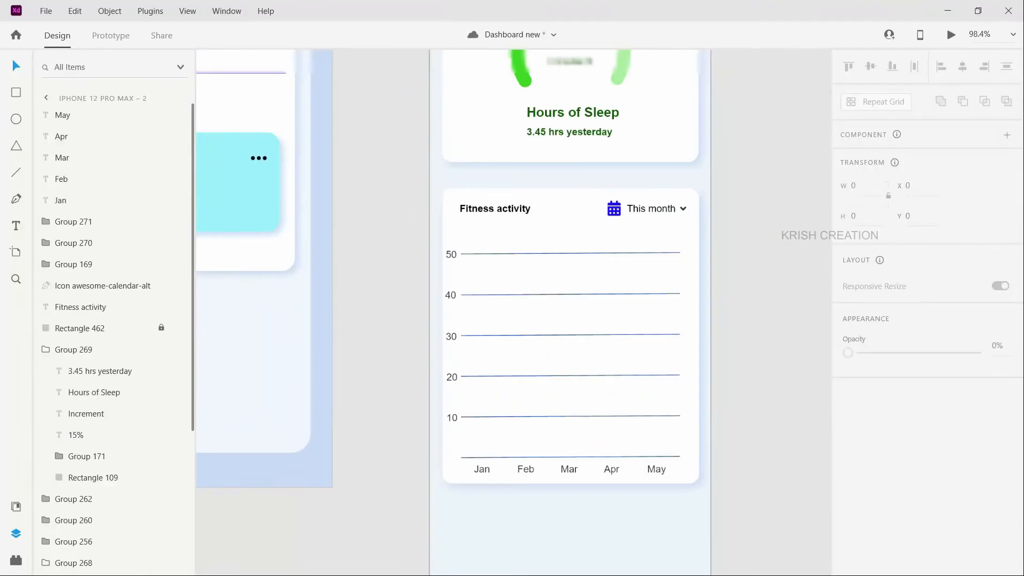
Select the January to May bar groups in the web dashboard's Fitness activity chart for copying.
scroll(513, 510, down, 3)
scroll(514, 509, left, 3)
scroll(515, 514, down, 3)
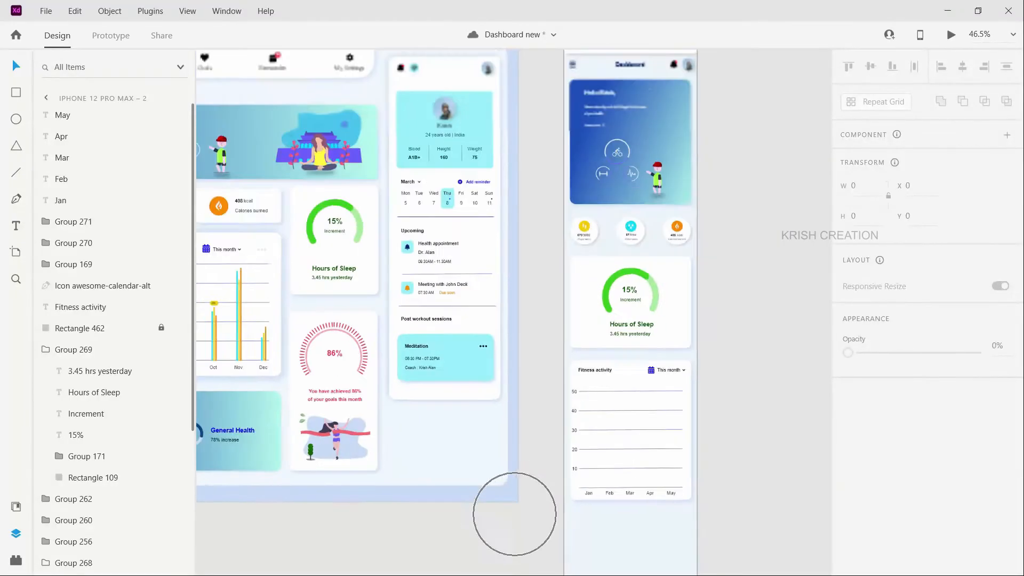
scroll(220, 420, up, 2)
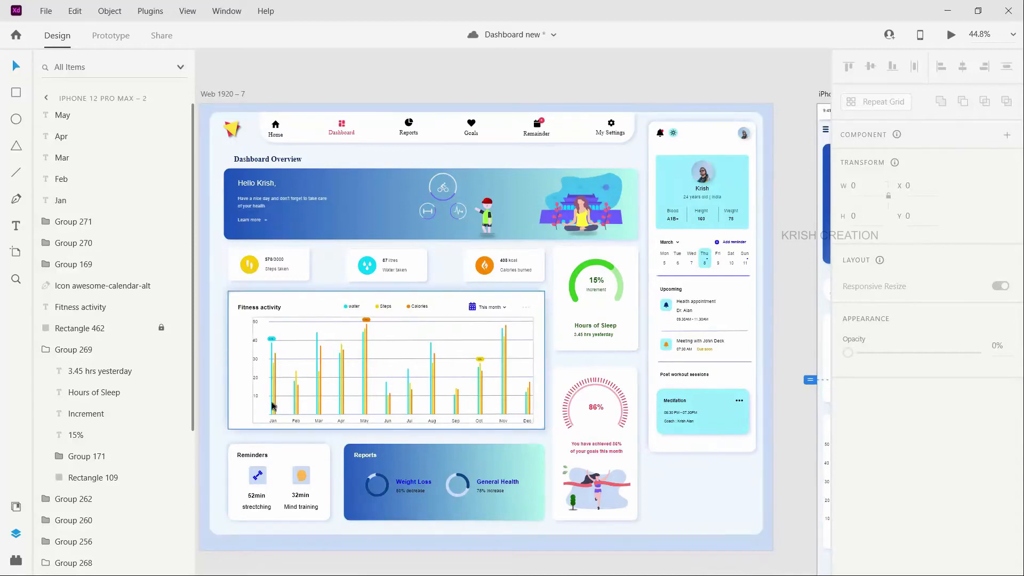
scroll(273, 405, up, 5)
click(281, 409)
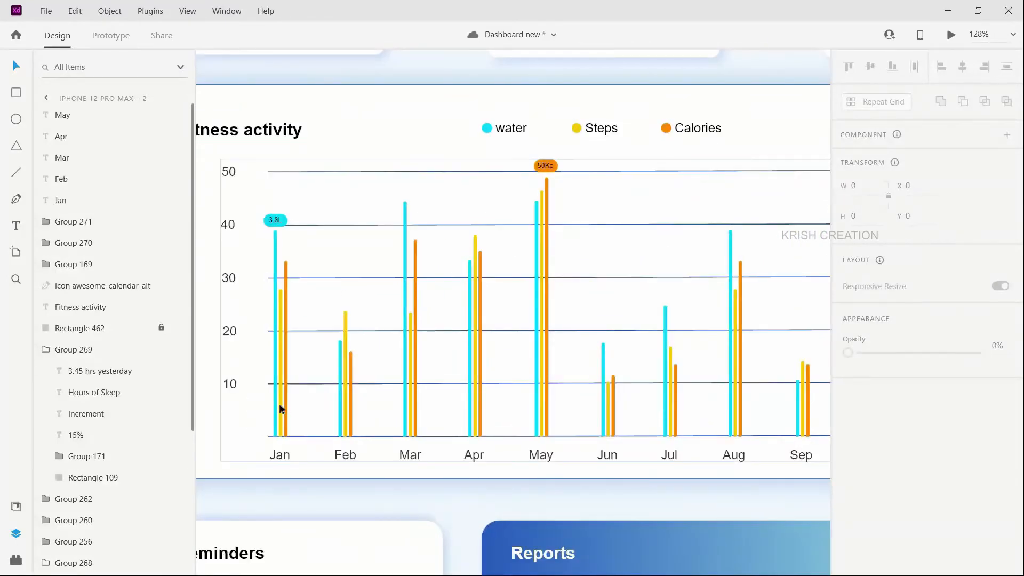
double_click(281, 408)
double_click(281, 408)
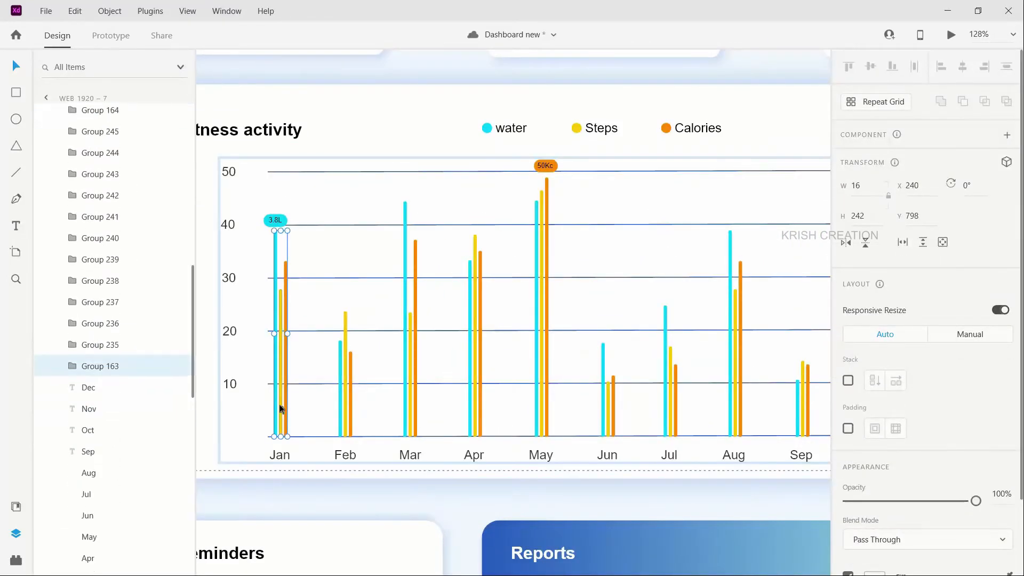
shift+click(345, 373)
shift+click(414, 393)
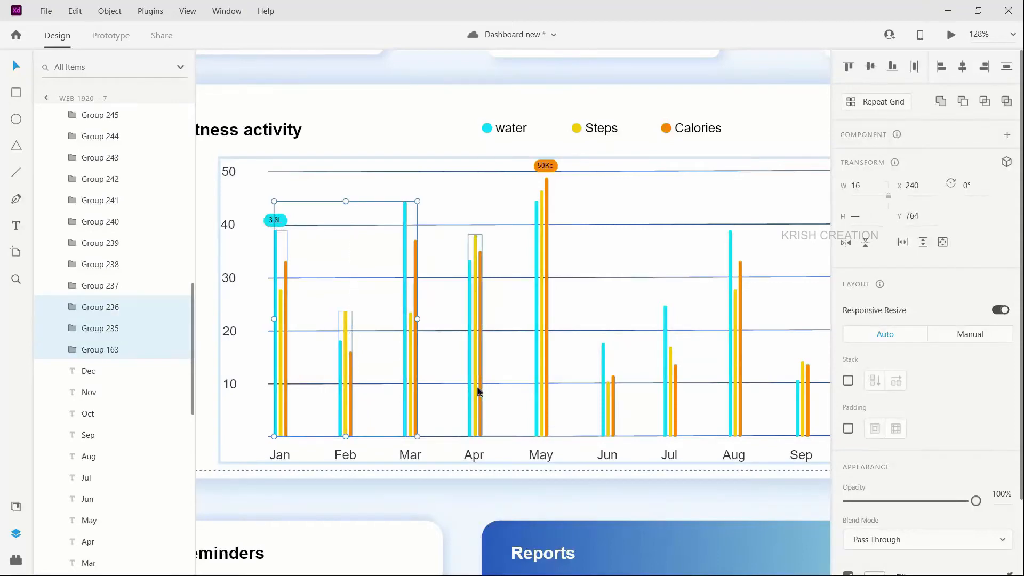
shift+click(478, 394)
shift+click(547, 390)
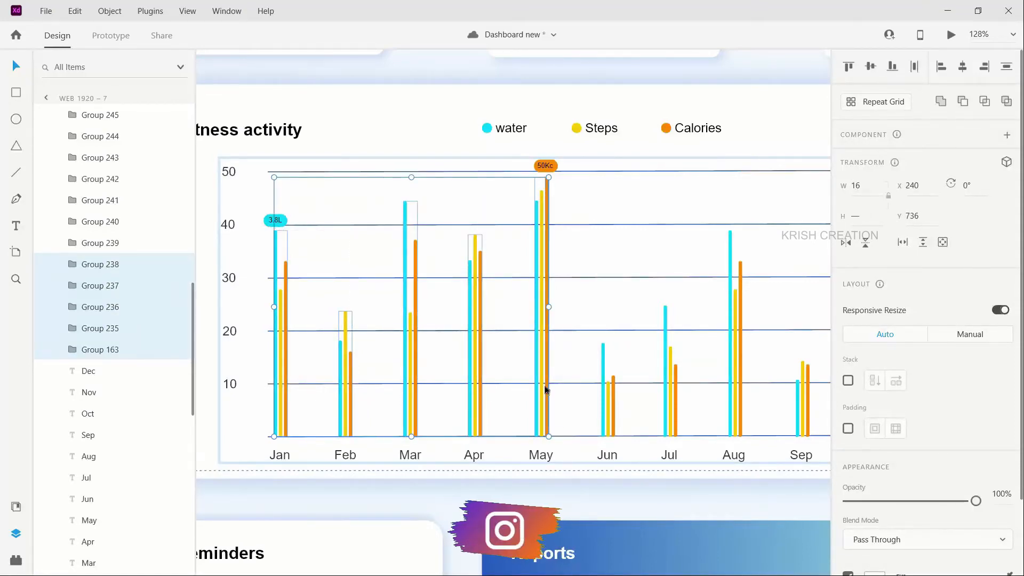
Paste the January to May bars into the mobile Fitness activity card and align each set above its month label on the lowest gridline.
scroll(538, 401, down, 5)
scroll(533, 430, right, 10)
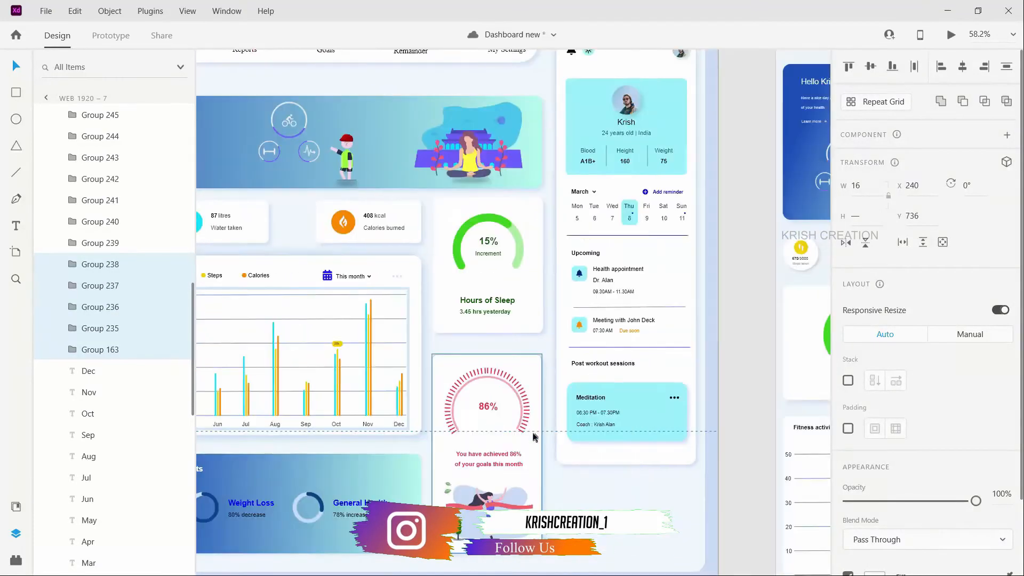
scroll(532, 432, down, 3)
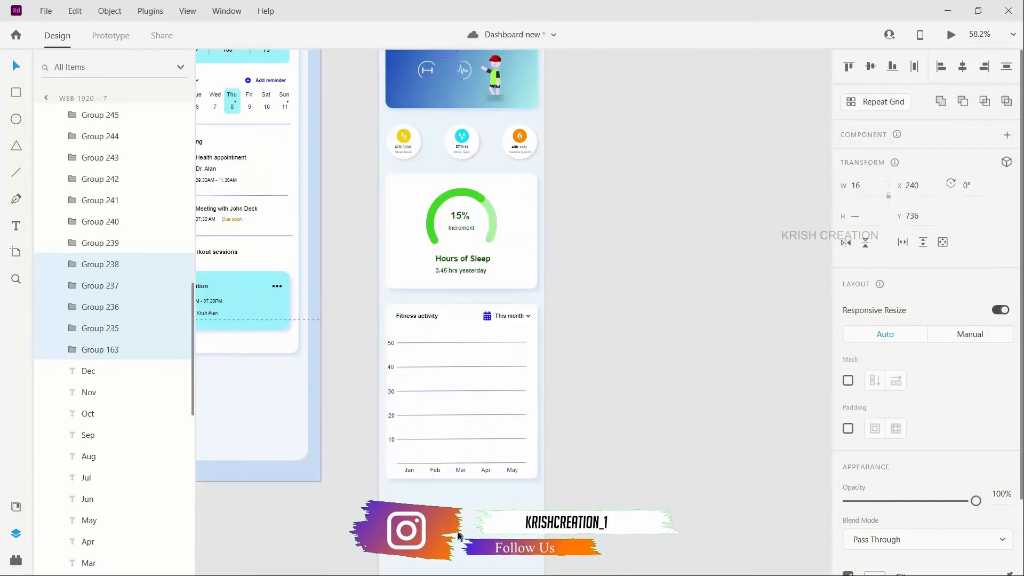
scroll(412, 460, up, 5)
click(412, 460)
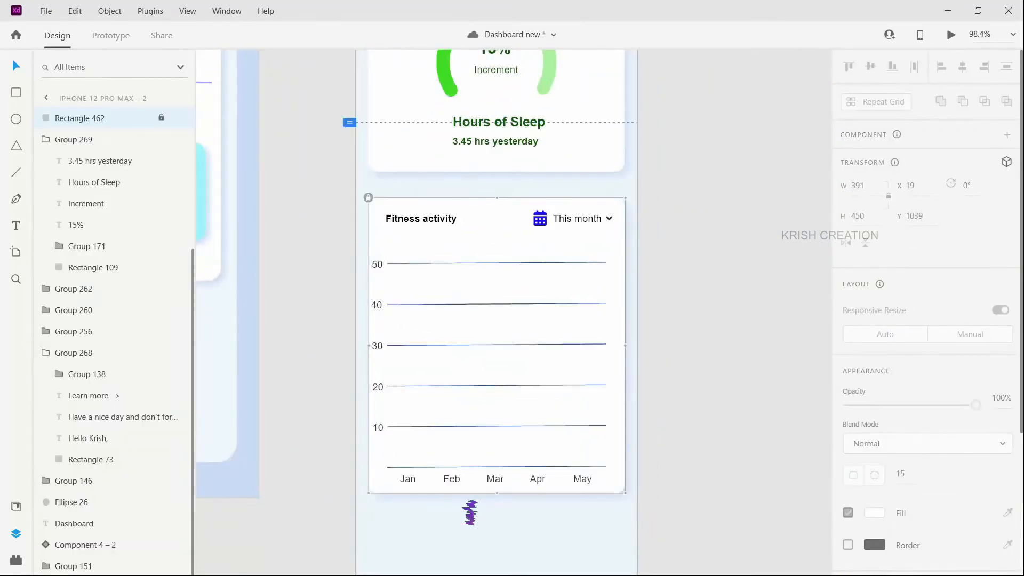
key(ctrl+v)
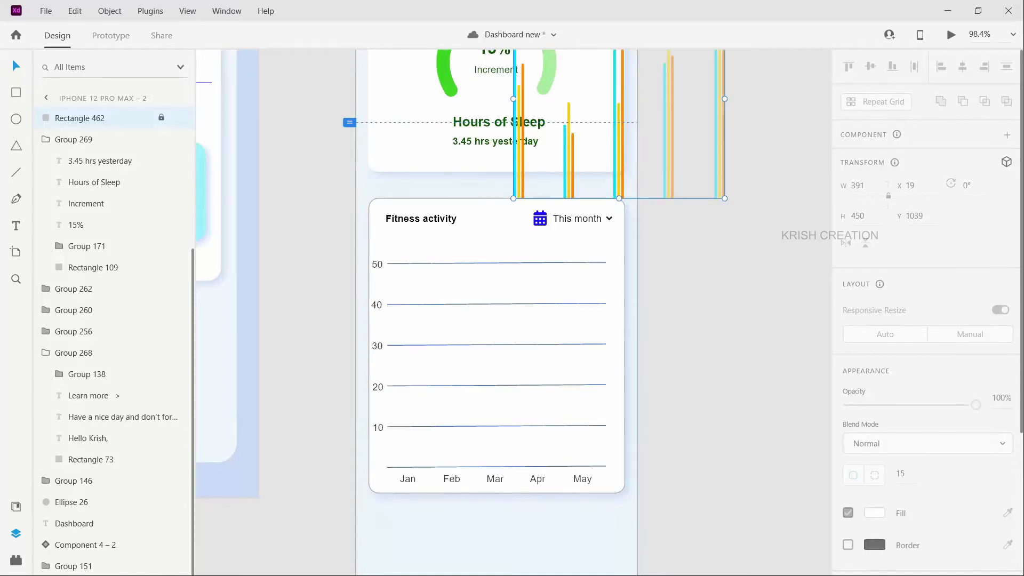
drag(594, 253, 455, 451)
key(ctrl+shift+g)
scroll(460, 535, up, 3)
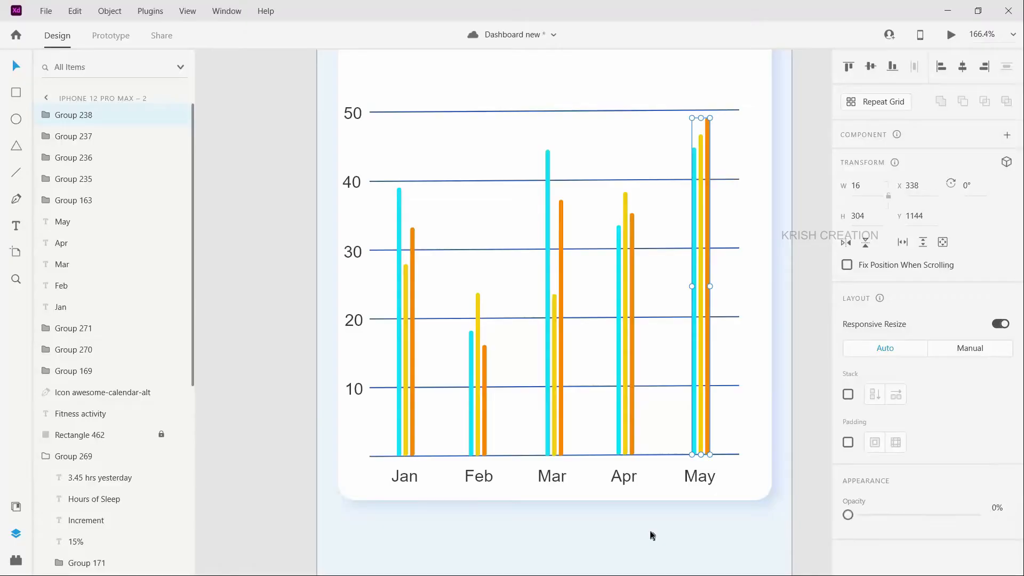
key(Escape)
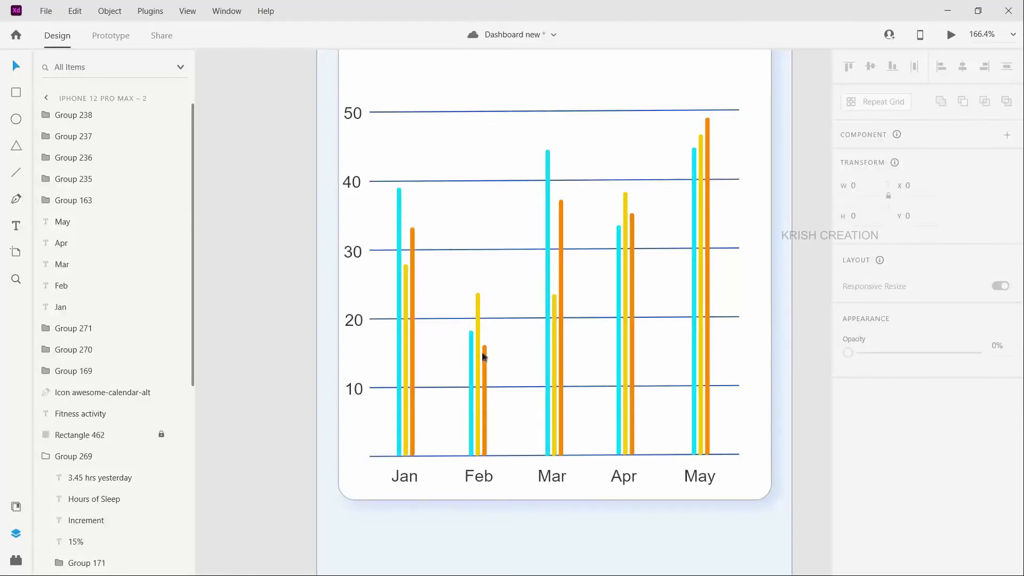
Select the 3.8L, 28k and 50Kc value badges in the web Fitness activity chart for copying.
scroll(453, 297, down, 2)
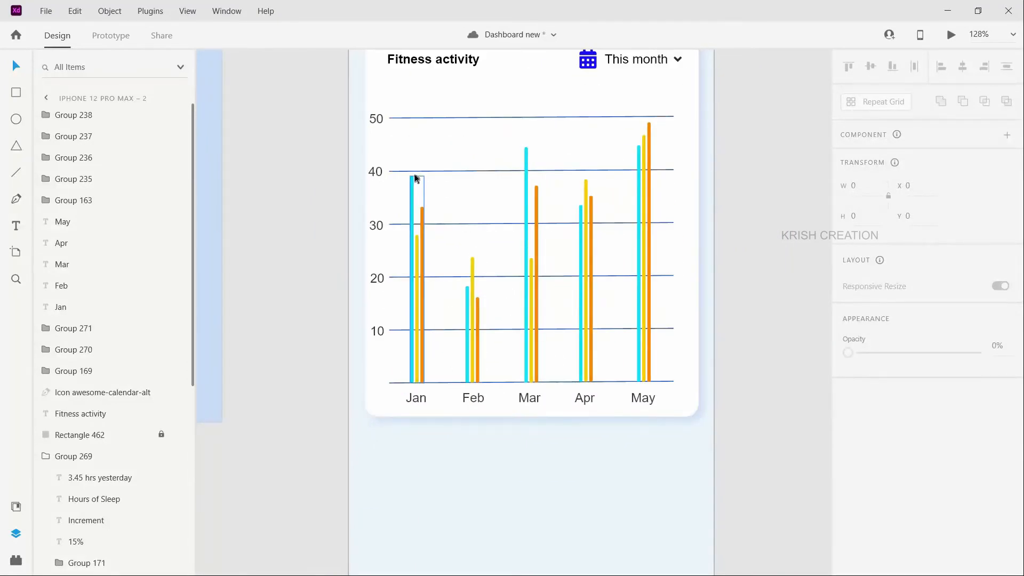
scroll(447, 258, down, 2)
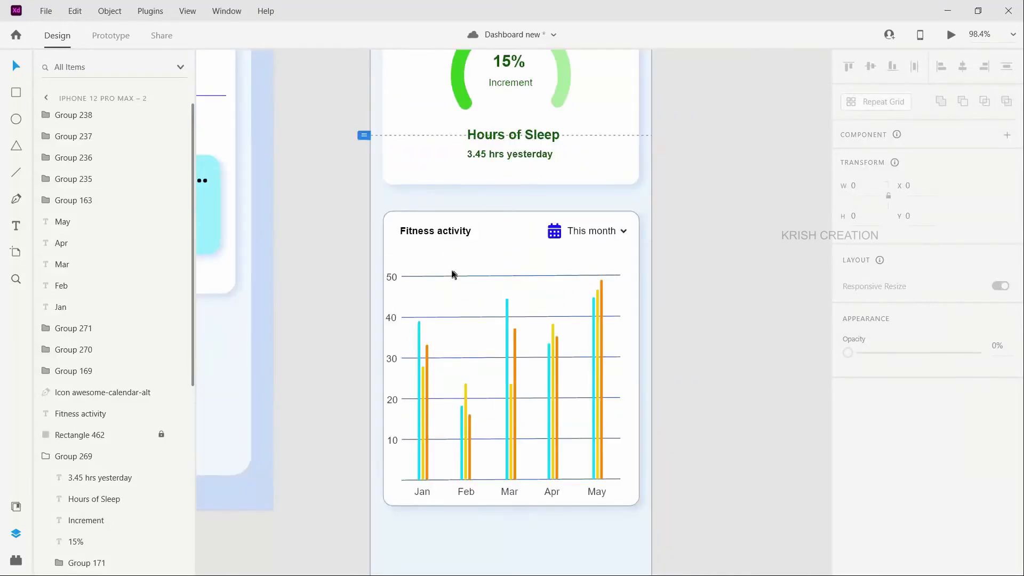
scroll(451, 283, down, 1)
scroll(451, 284, left, 3)
scroll(452, 283, left, 4)
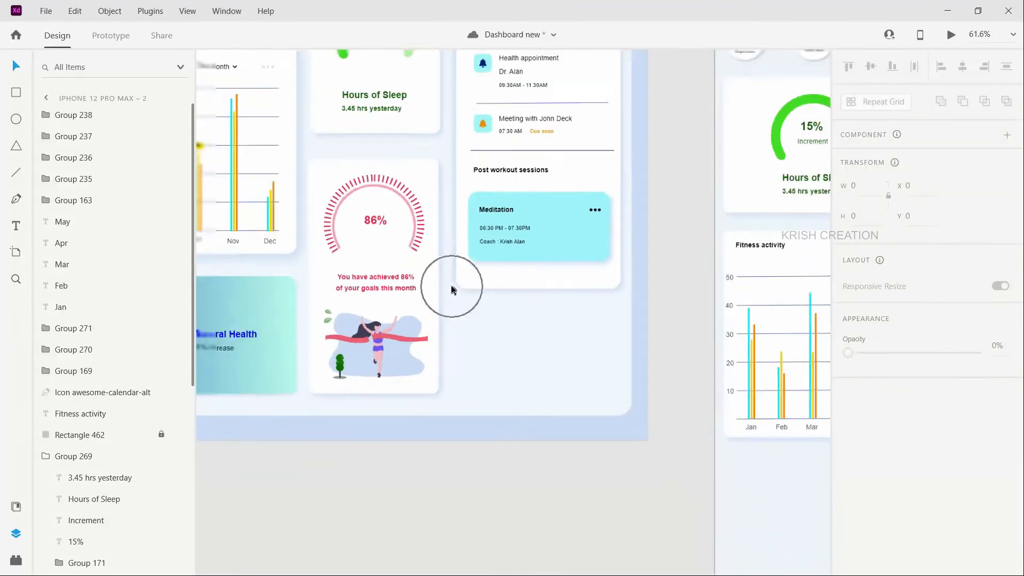
scroll(451, 286, down, 1)
scroll(376, 232, left, 3)
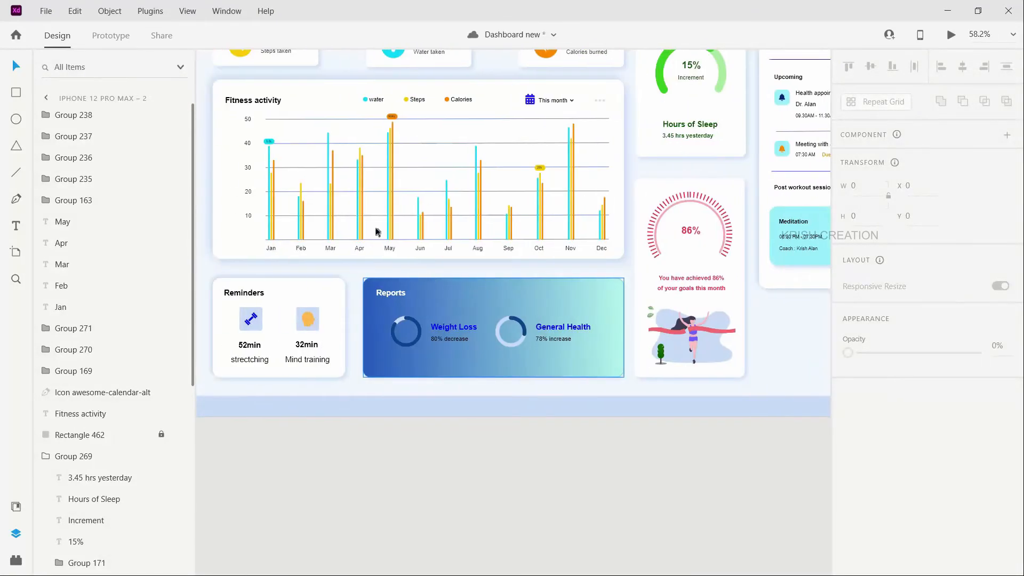
double_click(270, 145)
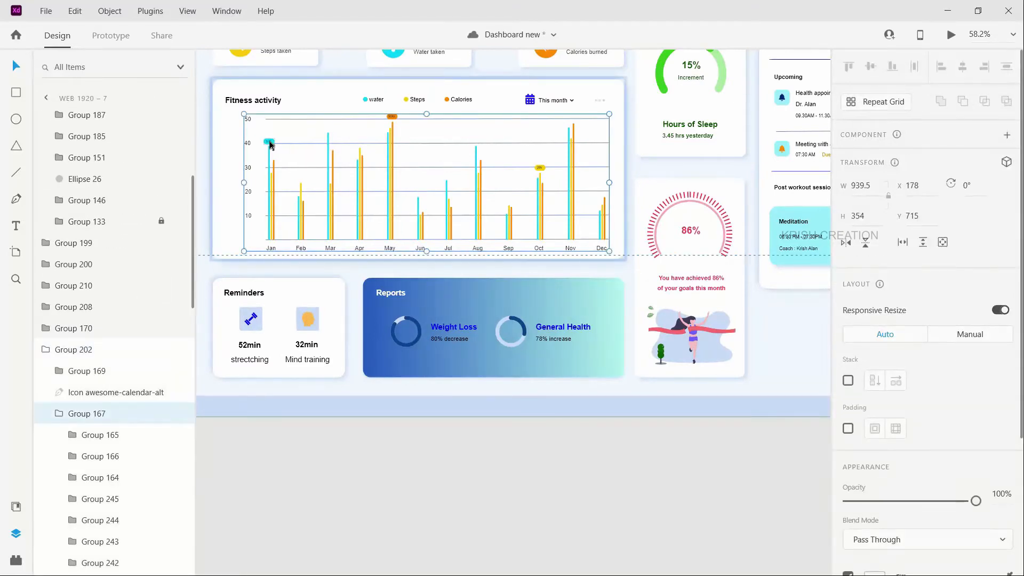
click(271, 145)
scroll(579, 400, right, 5)
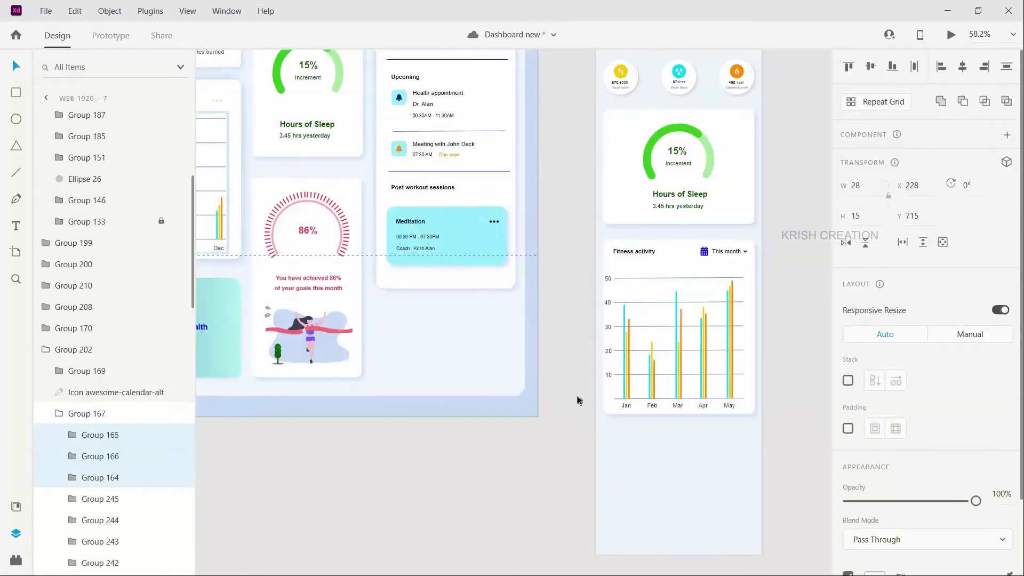
Paste the value badges into the iPhone artboard and place the 3.8L badge above the mobile chart's cyan January bar.
scroll(578, 400, right, 3)
click(580, 440)
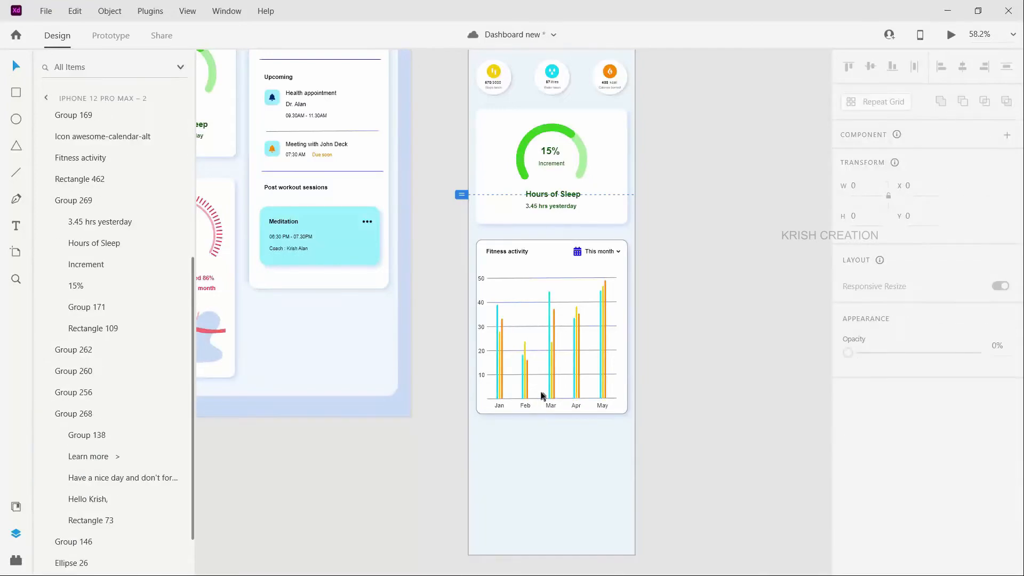
click(542, 395)
scroll(561, 393, up, 2)
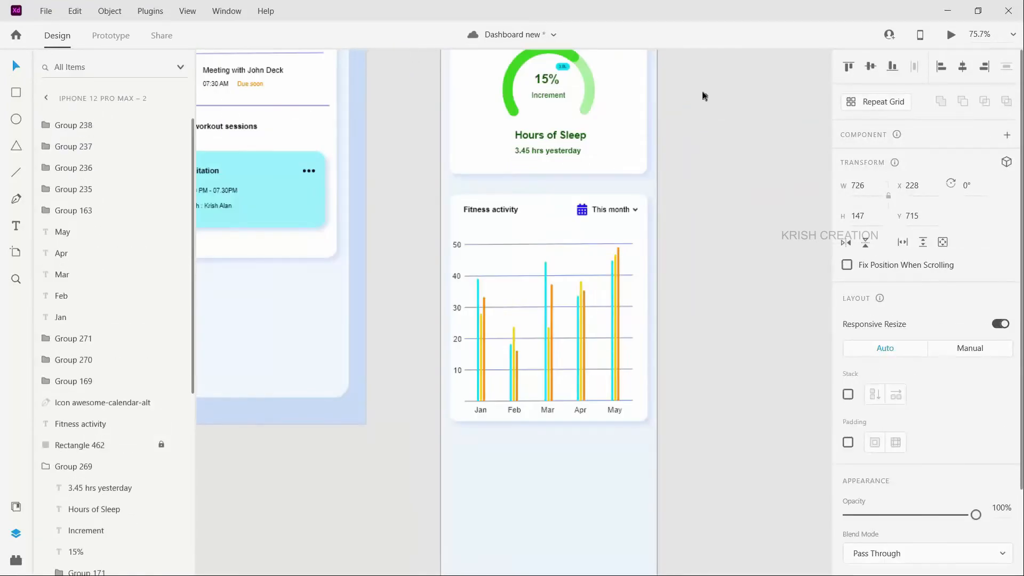
scroll(521, 267, down, 3)
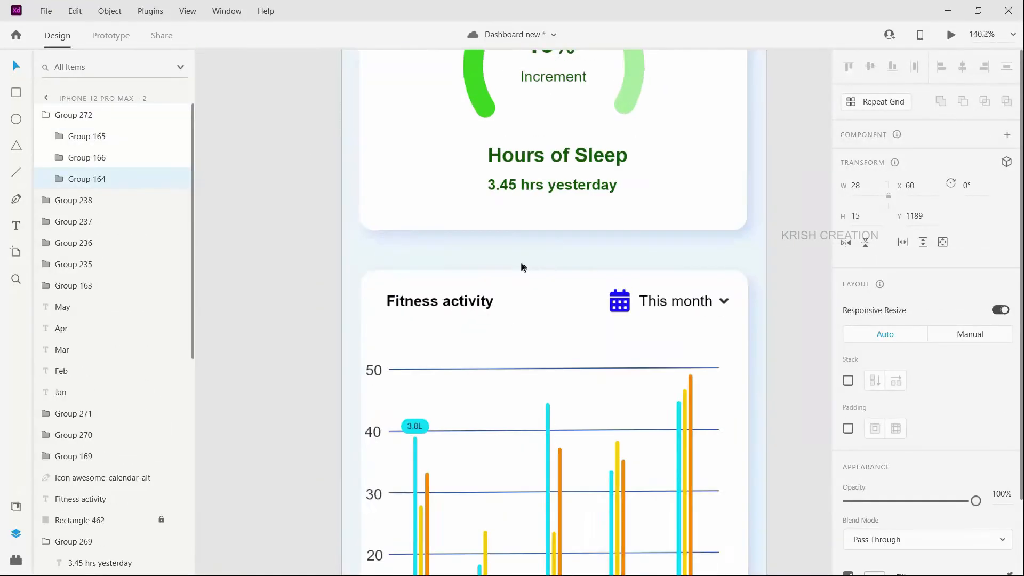
scroll(523, 267, right, 1)
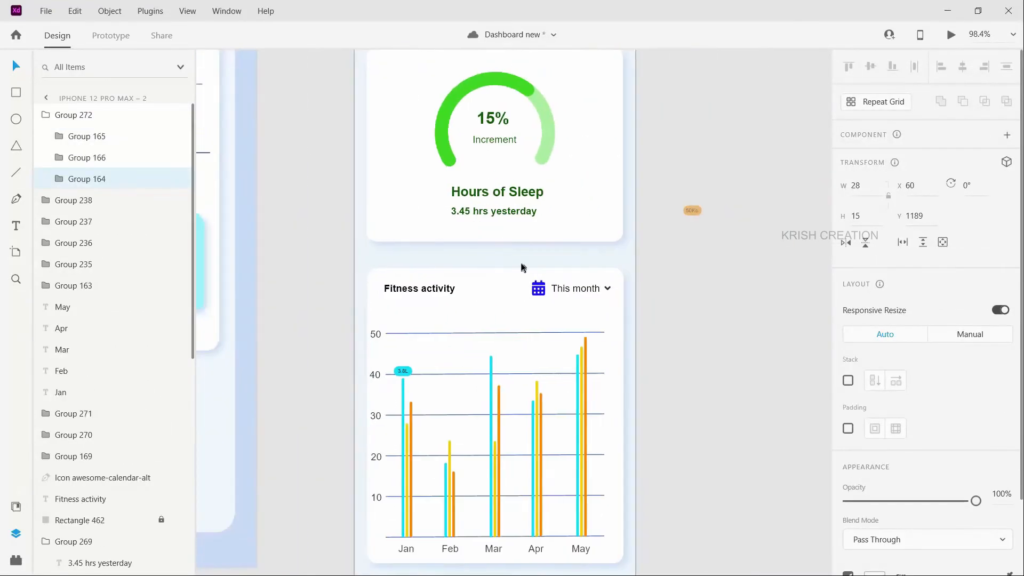
Place the 50Kc badge above the orange May bar and the 28k badge above the yellow April bar, and ungroup the badges.
scroll(522, 267, right, 1)
drag(661, 213, 537, 329)
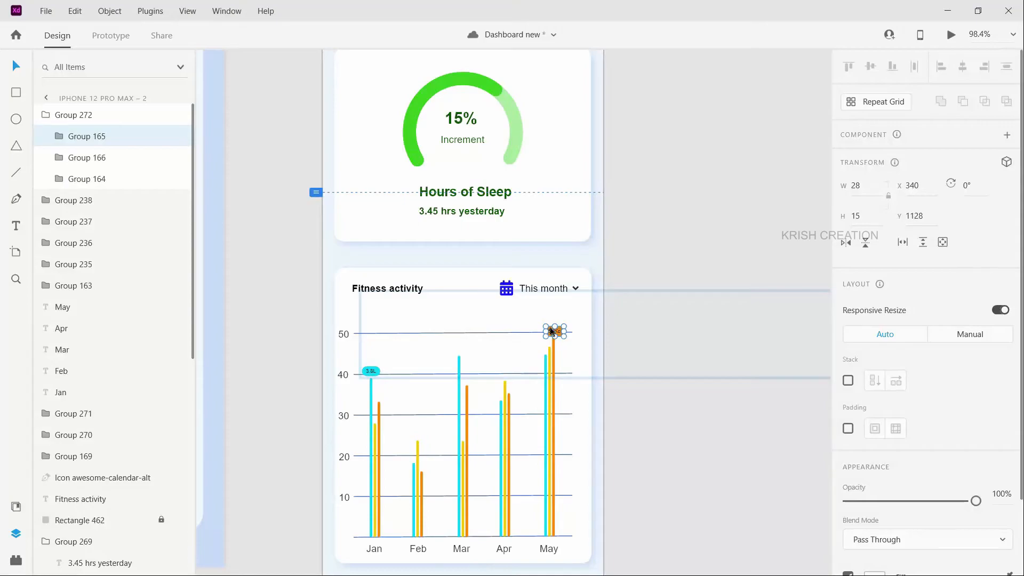
scroll(605, 378, down, 2)
scroll(604, 378, right, 2)
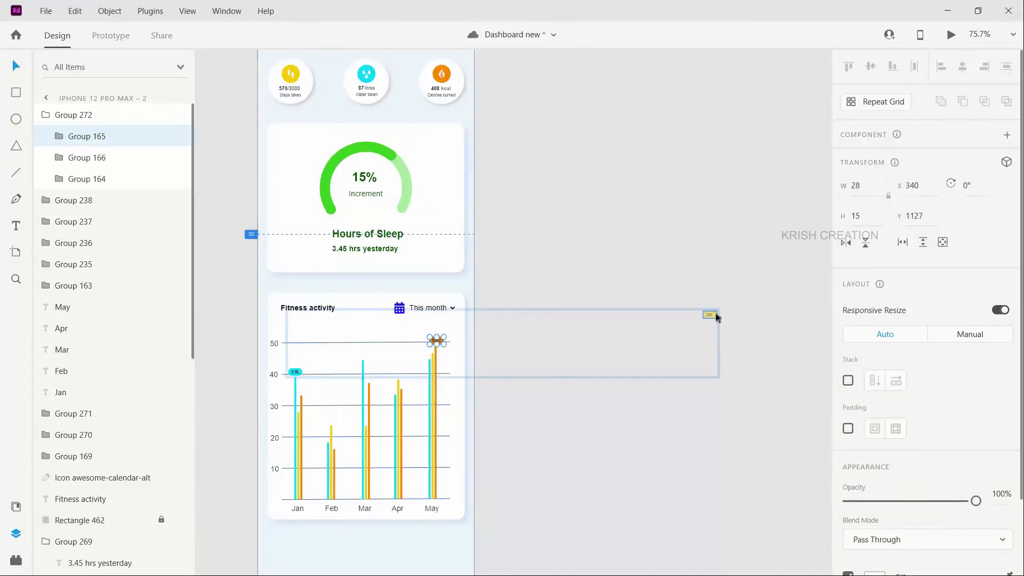
drag(712, 319, 399, 379)
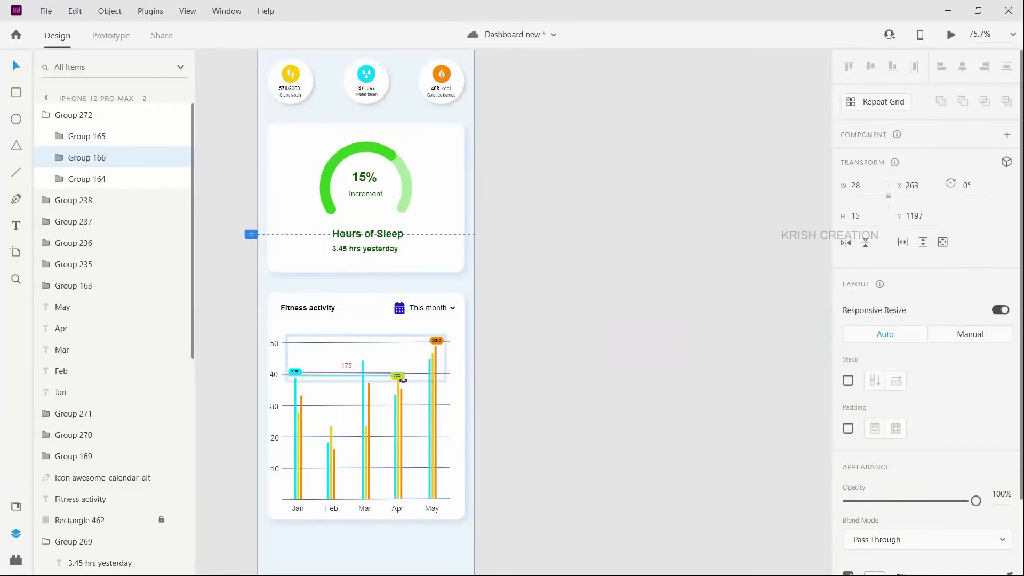
drag(404, 380, 403, 379)
click(417, 425)
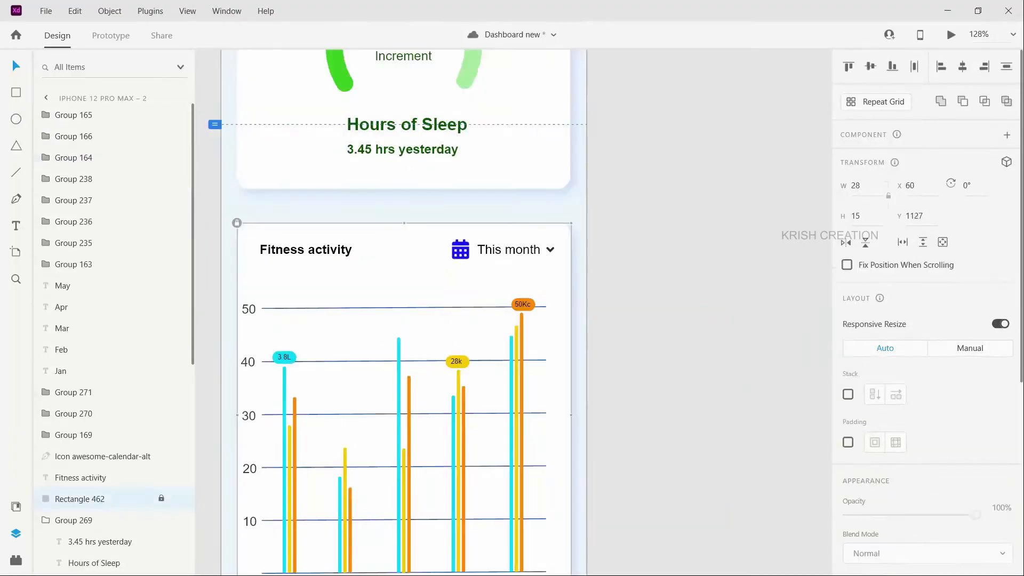
scroll(416, 426, down, 1)
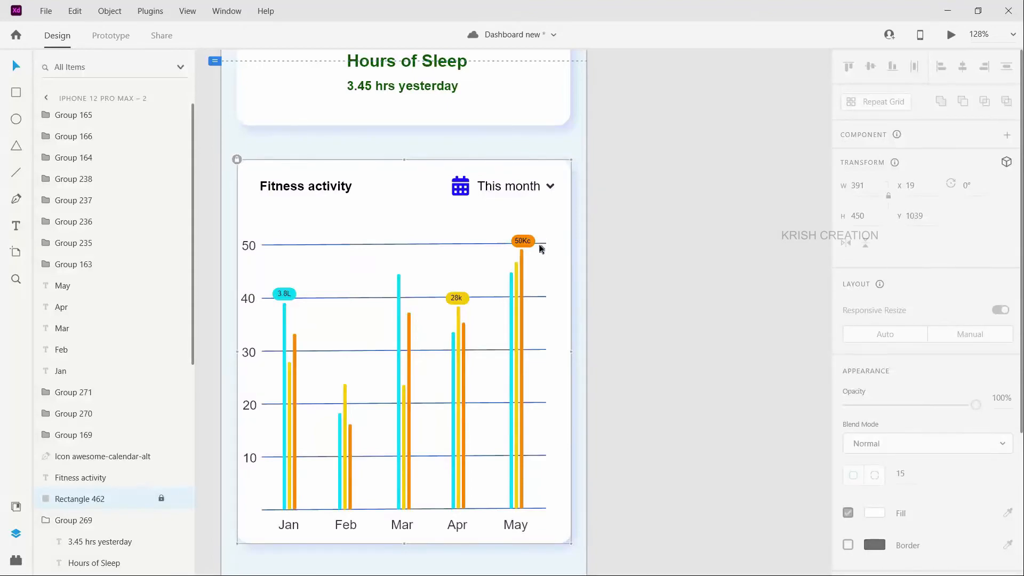
Unlock the mobile Fitness activity card's background and group it with all of the card's chart elements.
scroll(515, 275, down, 5)
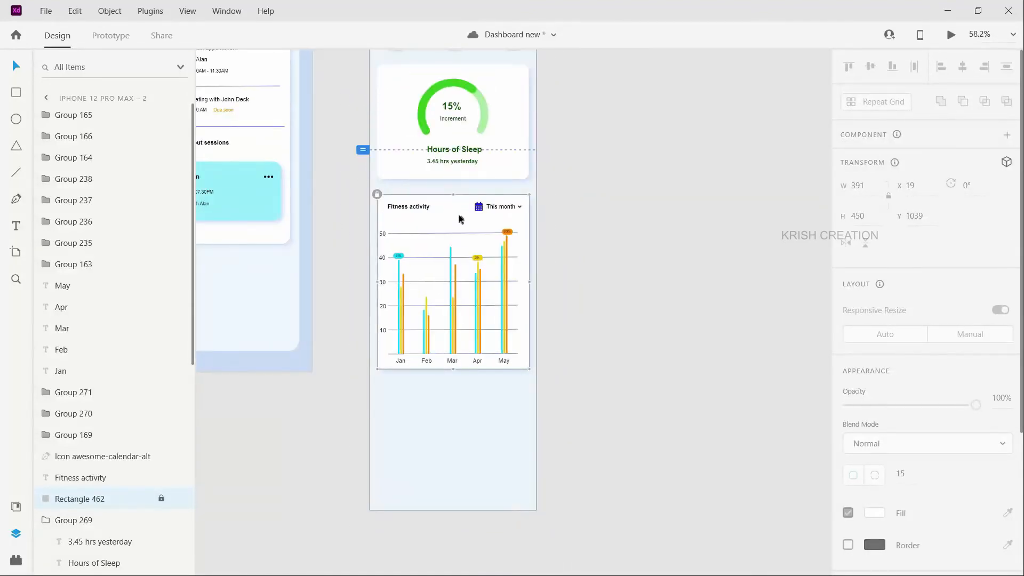
key(ctrl+l)
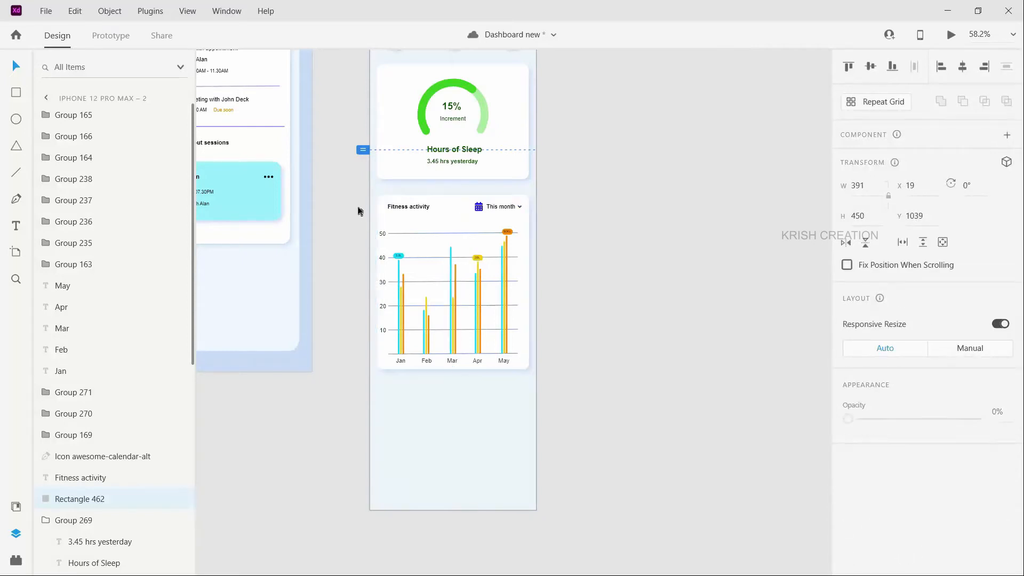
drag(377, 191, 545, 381)
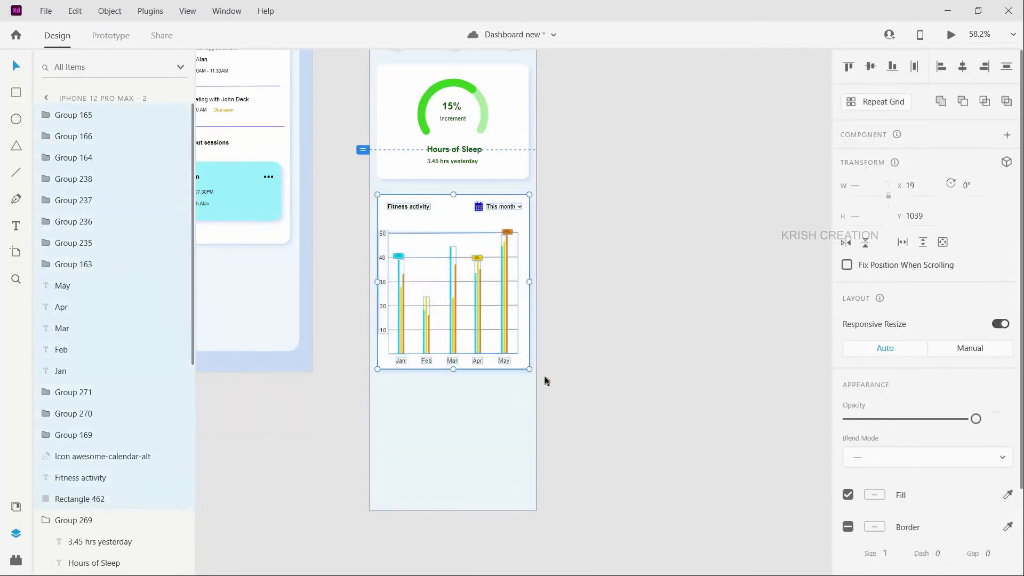
click(454, 376)
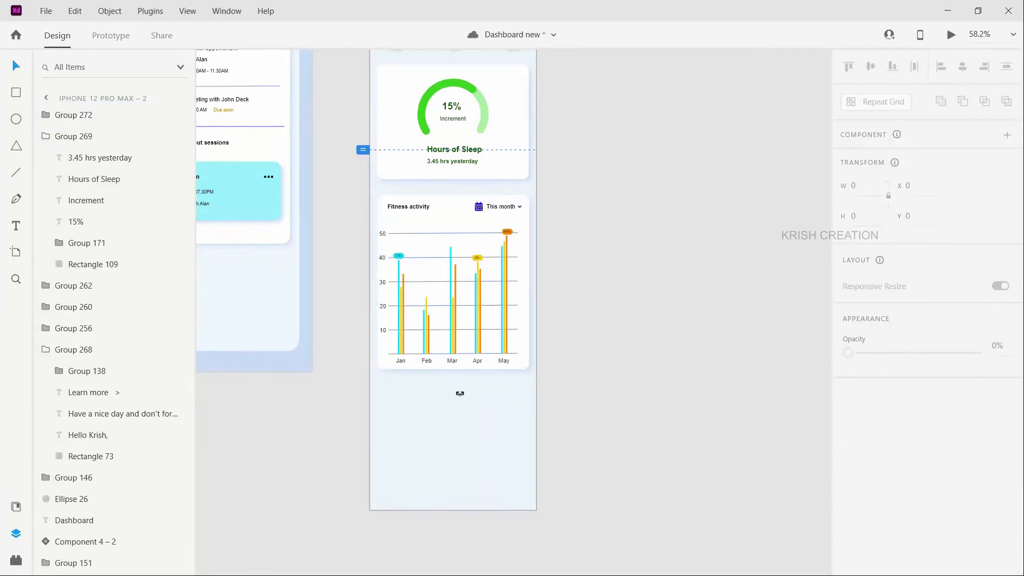
Copy the Reminders card from the web dashboard and place it below the Fitness activity card on the iPhone artboard.
scroll(475, 377, down, 3)
scroll(476, 377, left, 10)
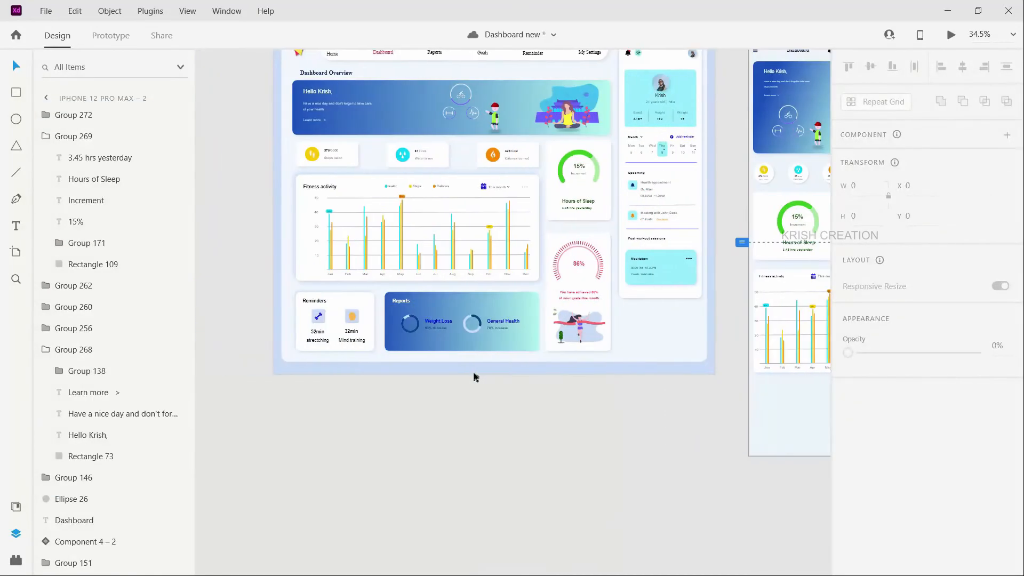
drag(338, 305, 669, 381)
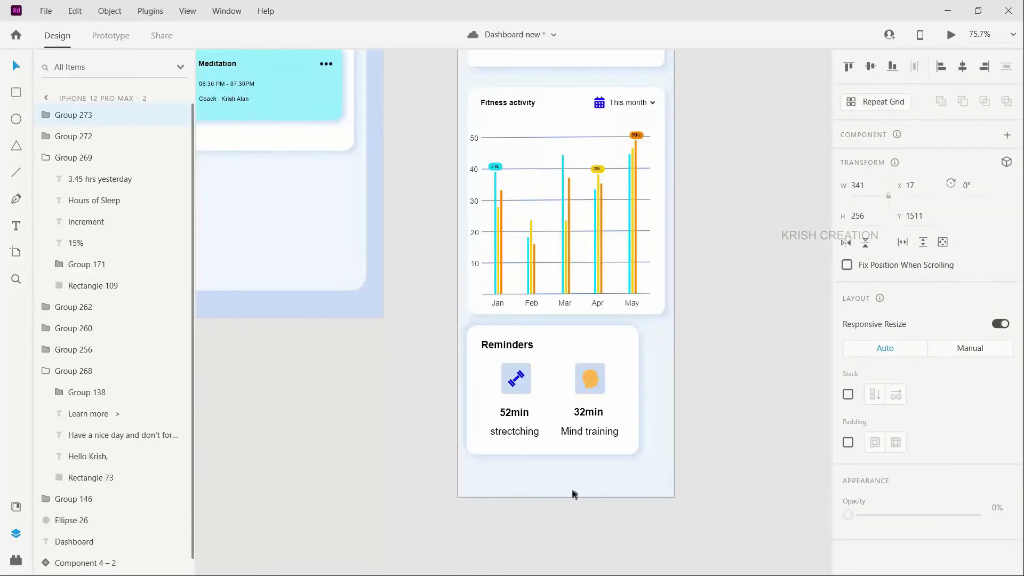
Extend the iPhone artboard downward to add space below the Reminders card, and select that card.
click(568, 501)
click(572, 487)
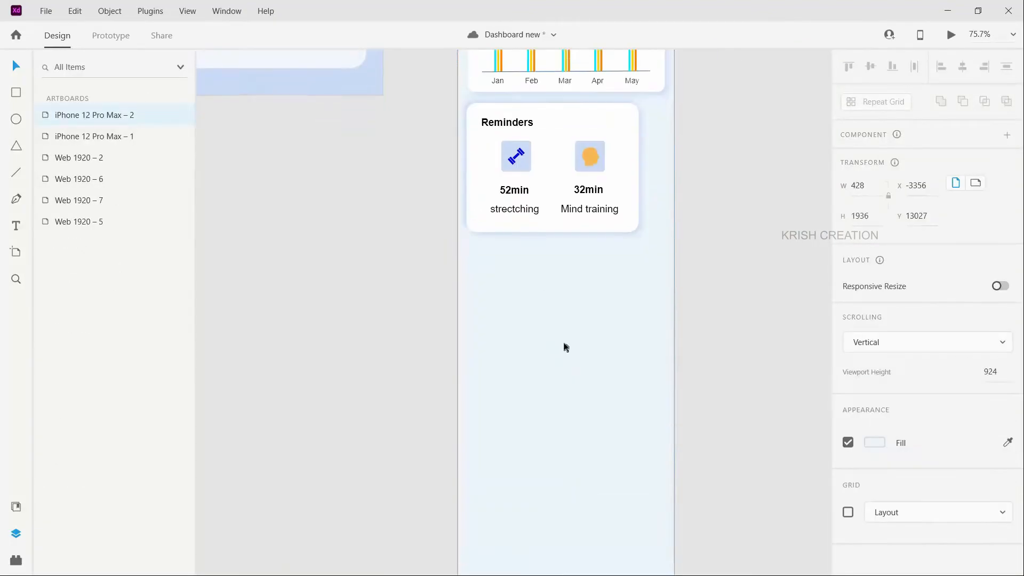
scroll(555, 320, up, 2)
scroll(547, 295, up, 1)
click(555, 280)
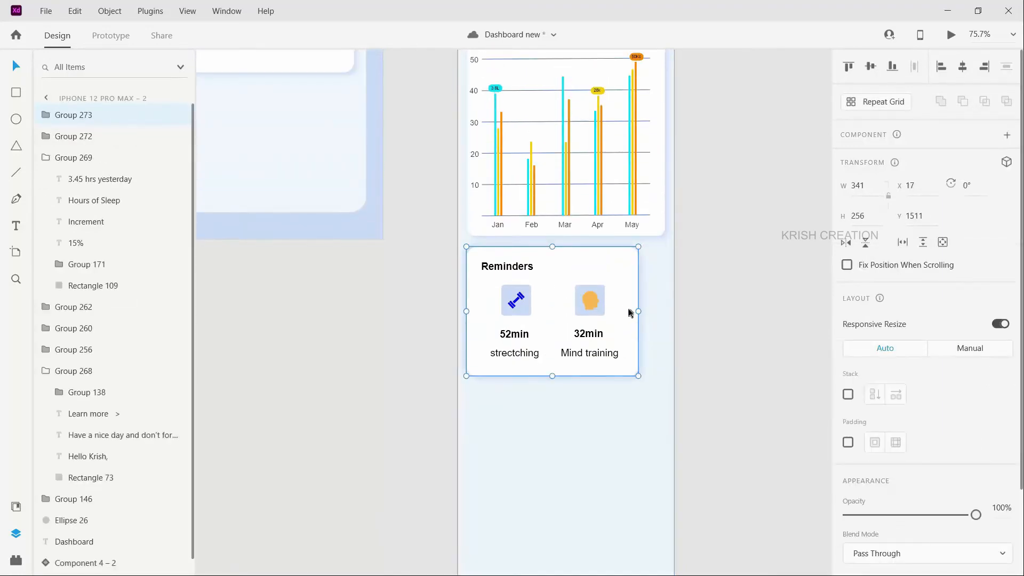
Widen the mobile Reminders card to 393 and ungroup its contents.
drag(659, 312, 664, 312)
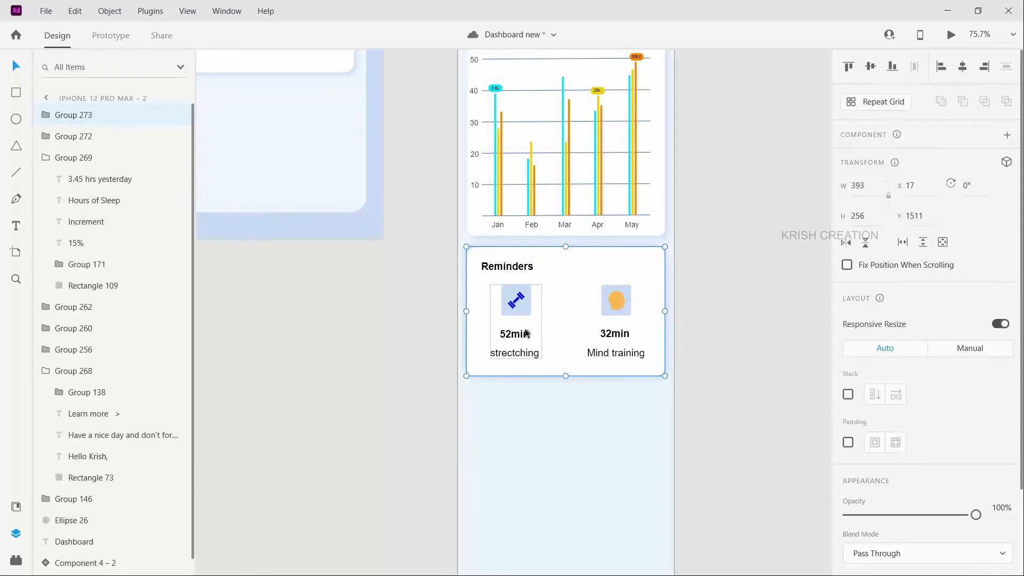
key(ctrl+shift+g)
right_click(607, 306)
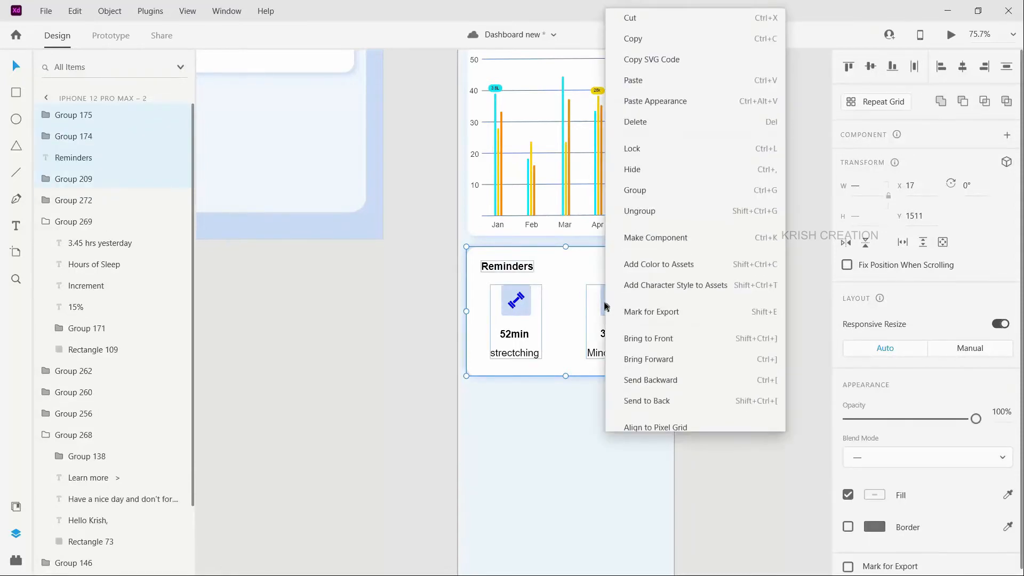
click(636, 204)
Try the Reminders title at font size 15, and undo the change.
click(529, 266)
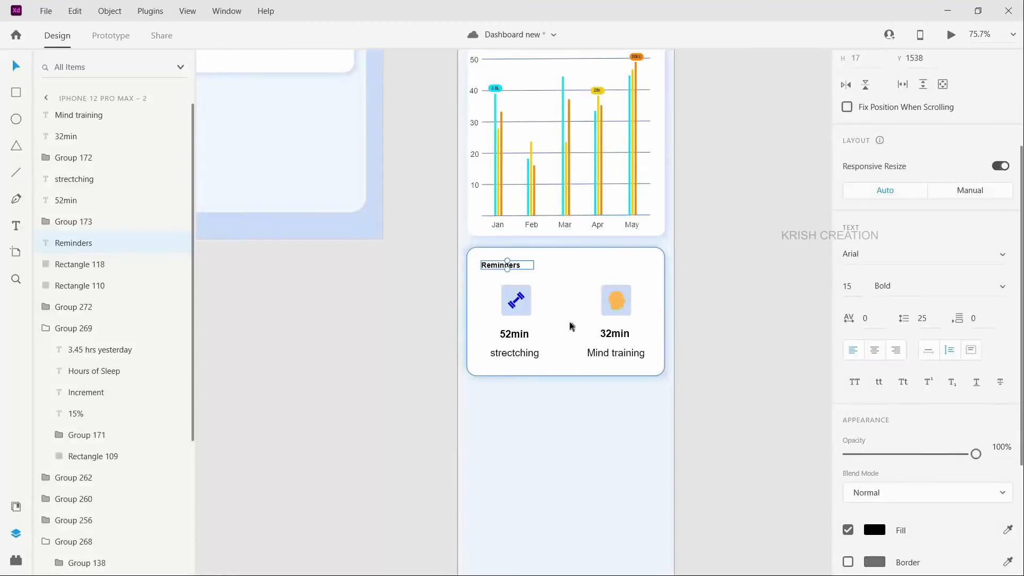
scroll(569, 327, up, 4)
scroll(515, 317, down, 4)
key(ctrl+z)
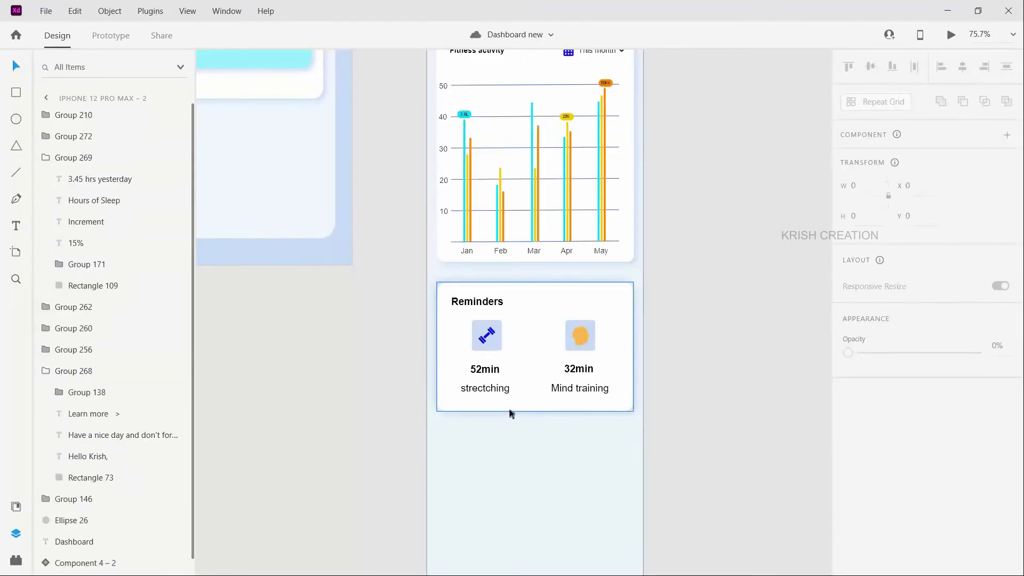
click(578, 388)
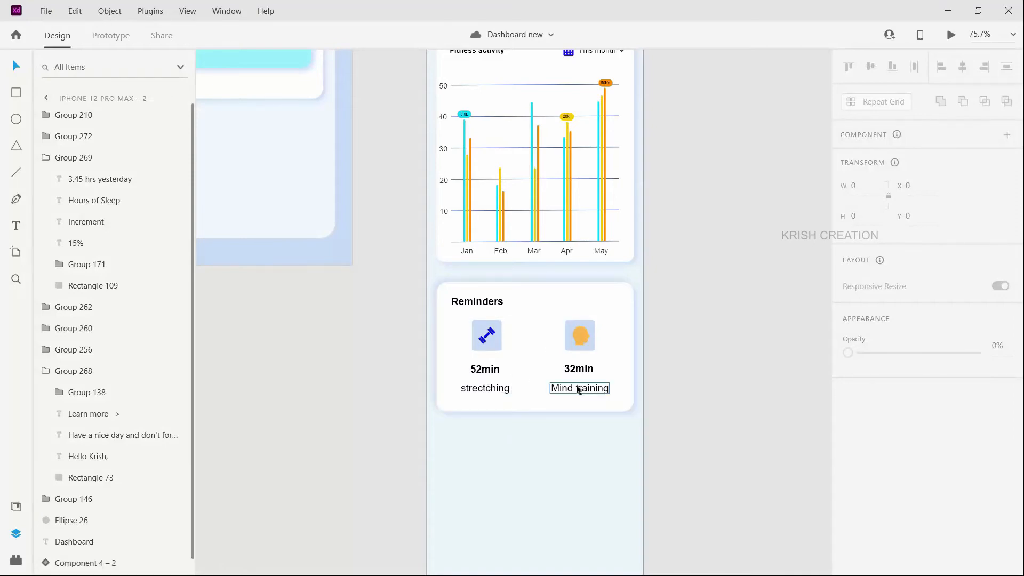
Copy the Reports card from the web dashboard and place it below the Reminders card on the iPhone artboard.
scroll(578, 389, down, 4)
scroll(579, 388, down, 2)
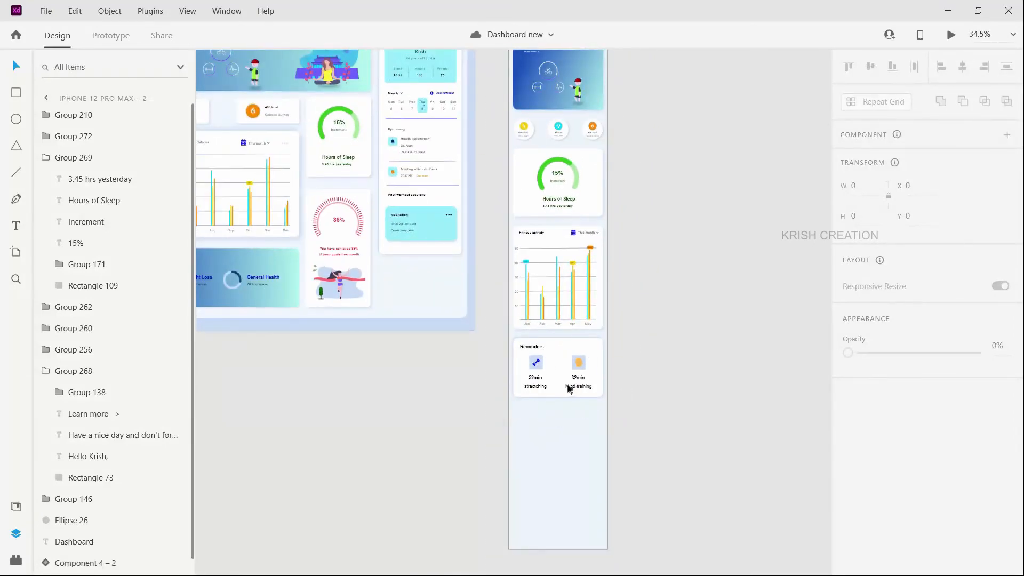
scroll(570, 386, left, 5)
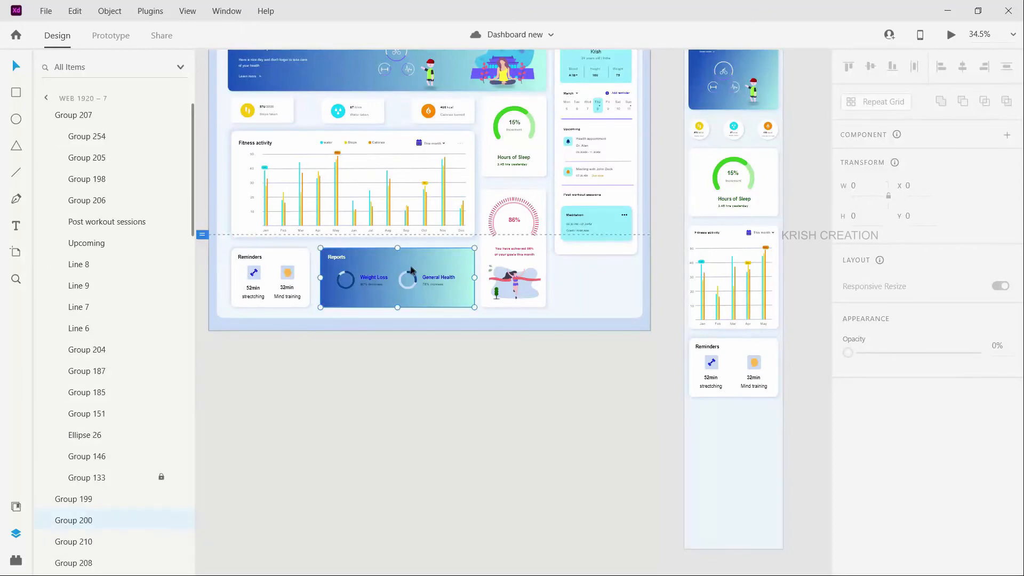
drag(392, 266, 470, 402)
mouse_move(798, 446)
mouse_down()
mouse_move(782, 425)
mouse_move(799, 430)
mouse_up()
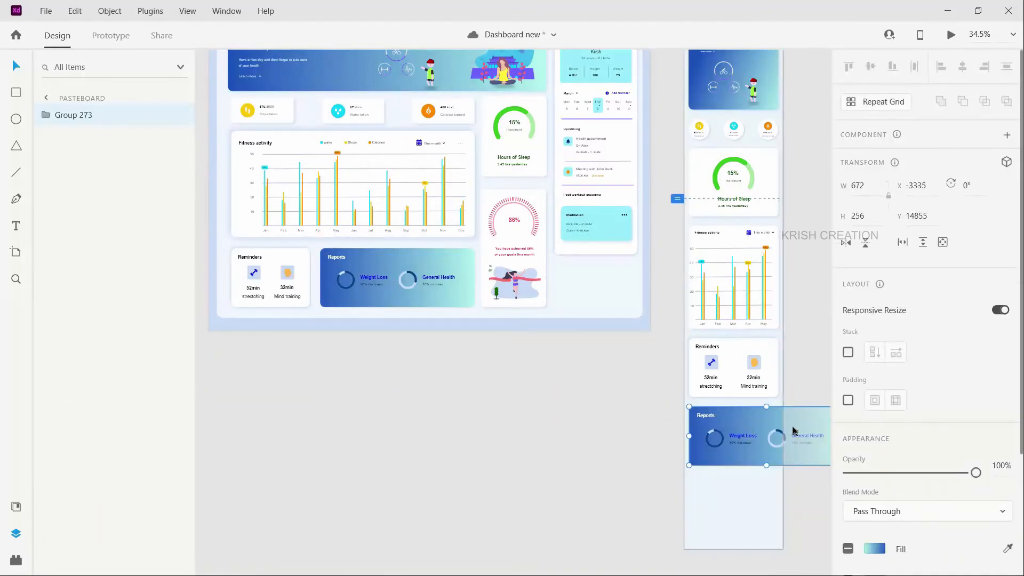
Scale the Weight Loss progress ring in the mobile Reports card down to 54 by 54.
scroll(800, 430, up, 5)
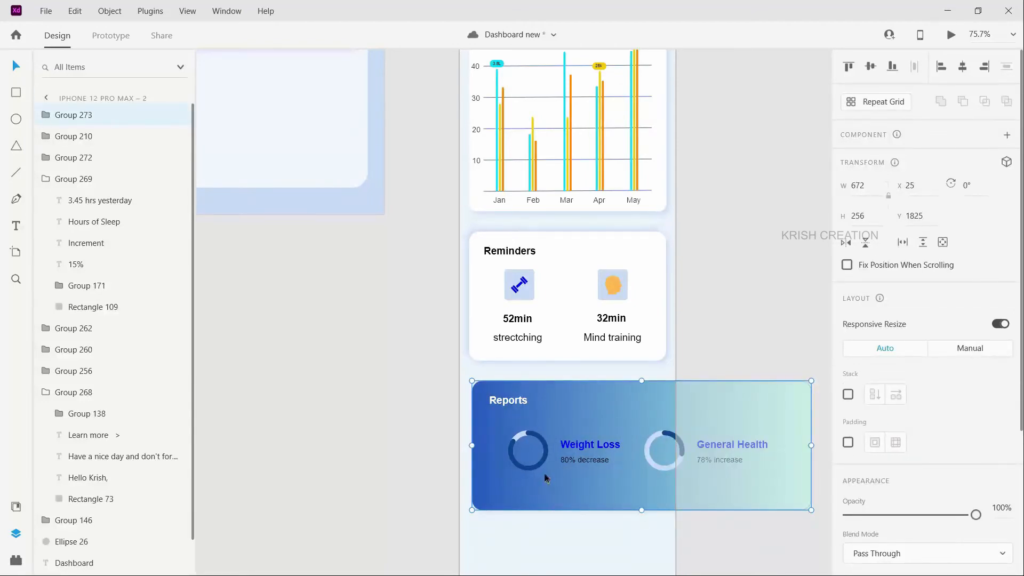
double_click(641, 507)
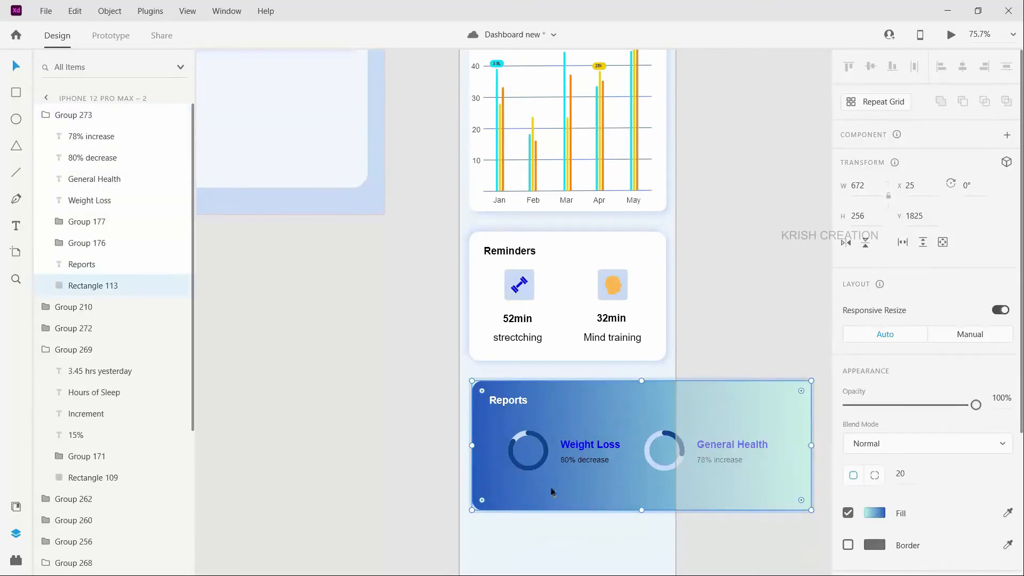
key(Escape)
scroll(536, 469, up, 3)
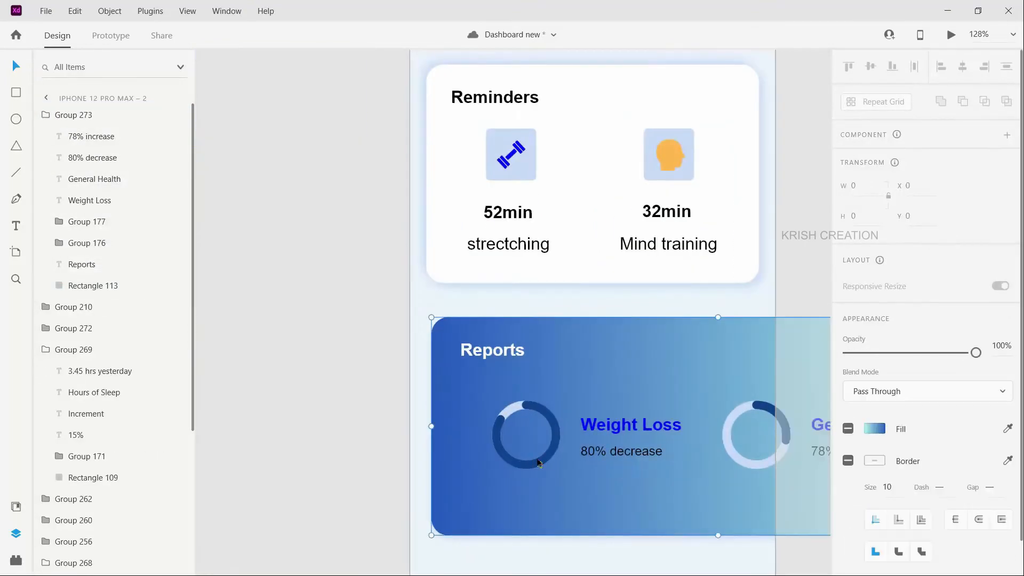
click(539, 463)
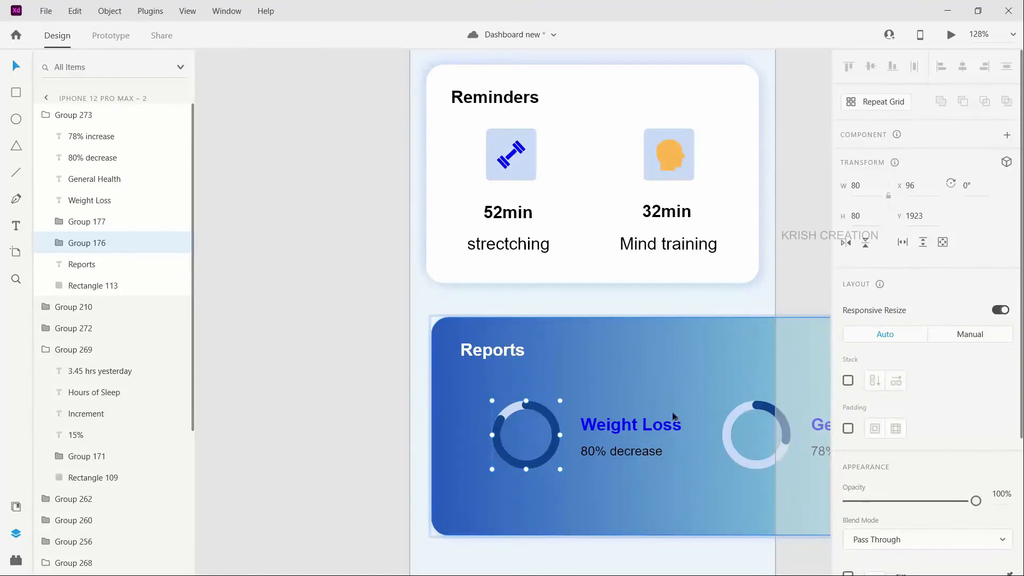
drag(560, 470, 553, 459)
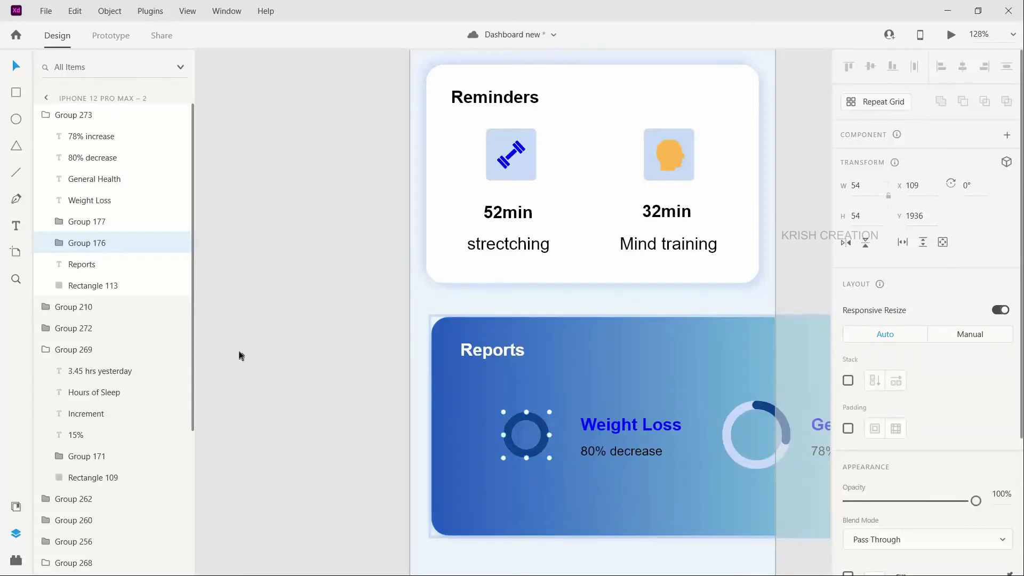
Set the border dash of the Weight Loss ring's dark blue arc to 120.
click(59, 243)
click(97, 264)
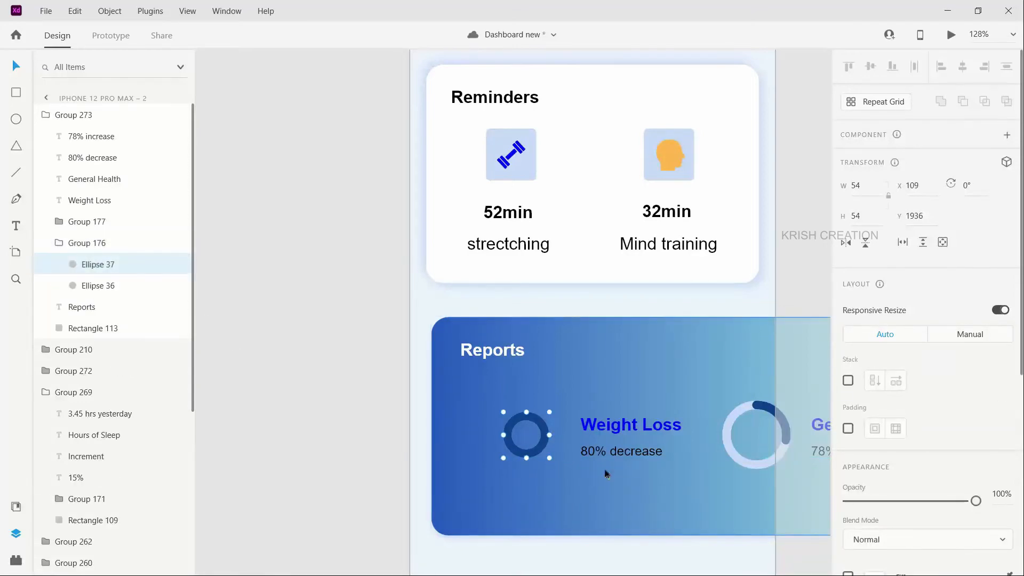
scroll(851, 452, down, 3)
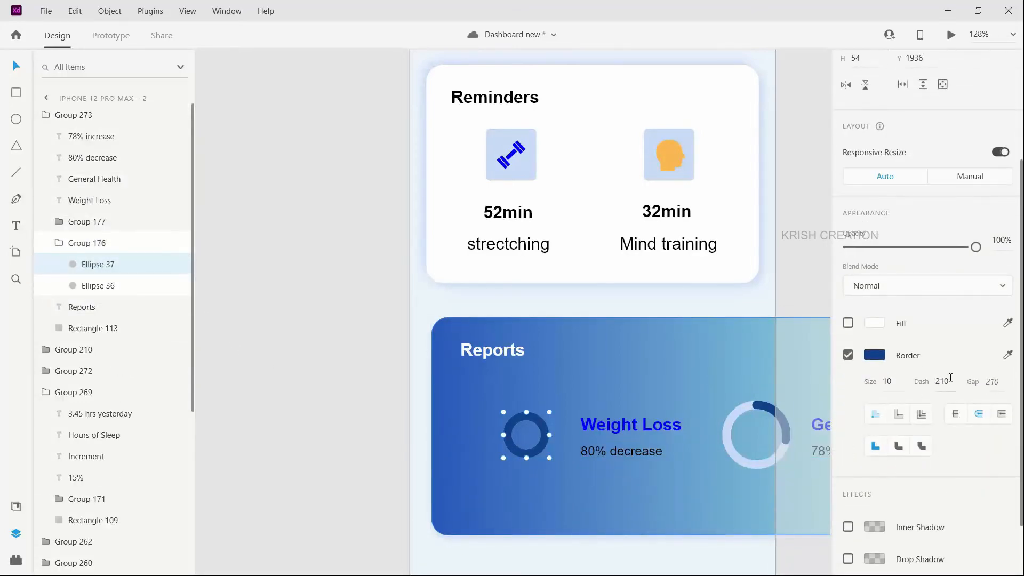
text(180)
key(Return)
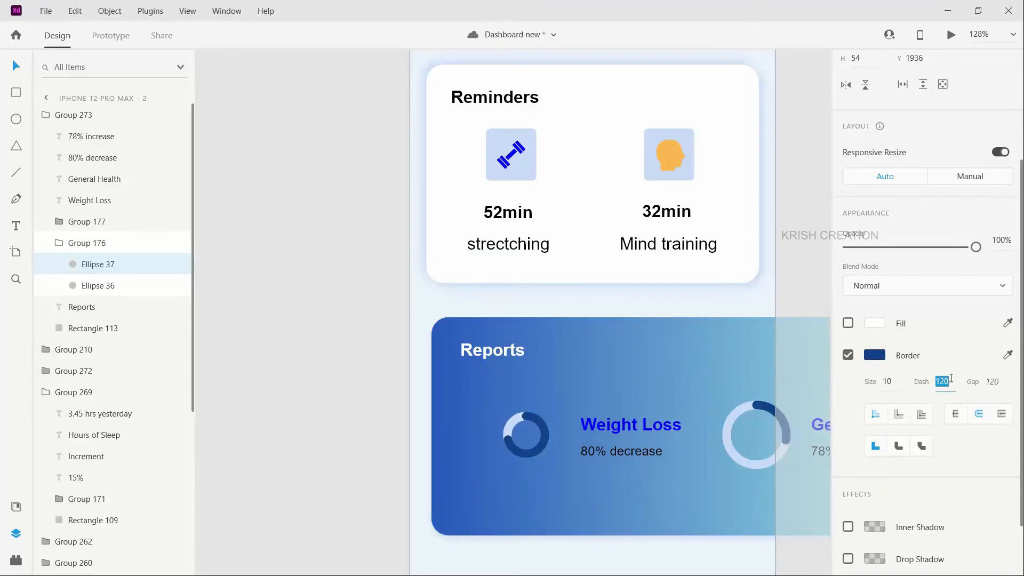
Recolour the Weight Loss label white (#FFFFFF) and set its font size to 15.
click(613, 427)
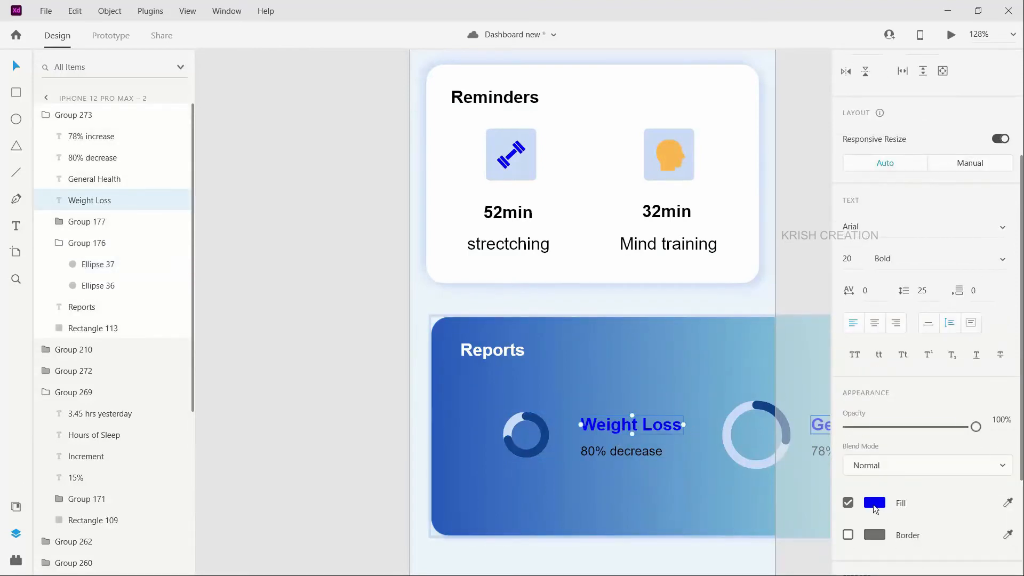
click(875, 503)
click(714, 531)
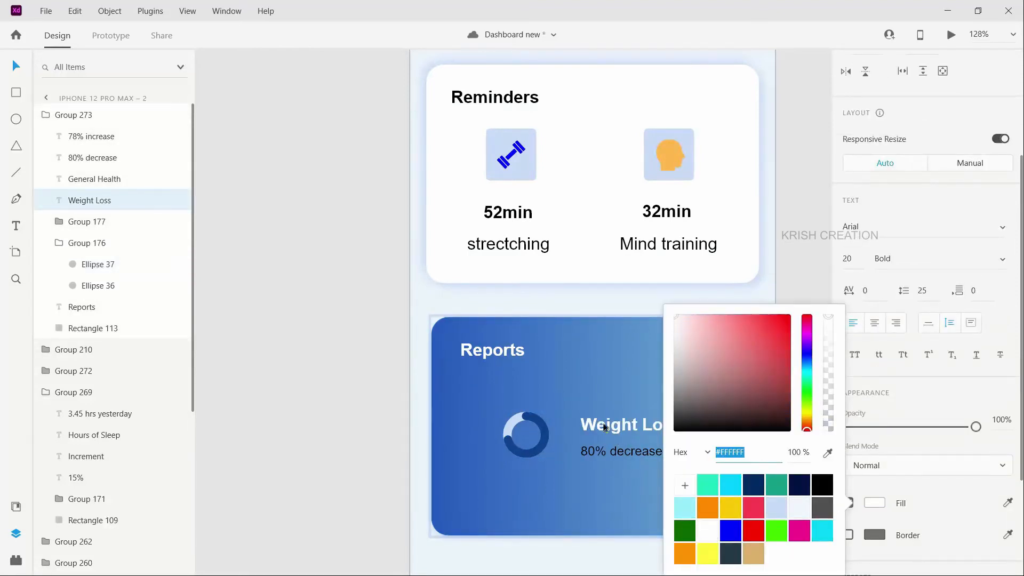
click(891, 487)
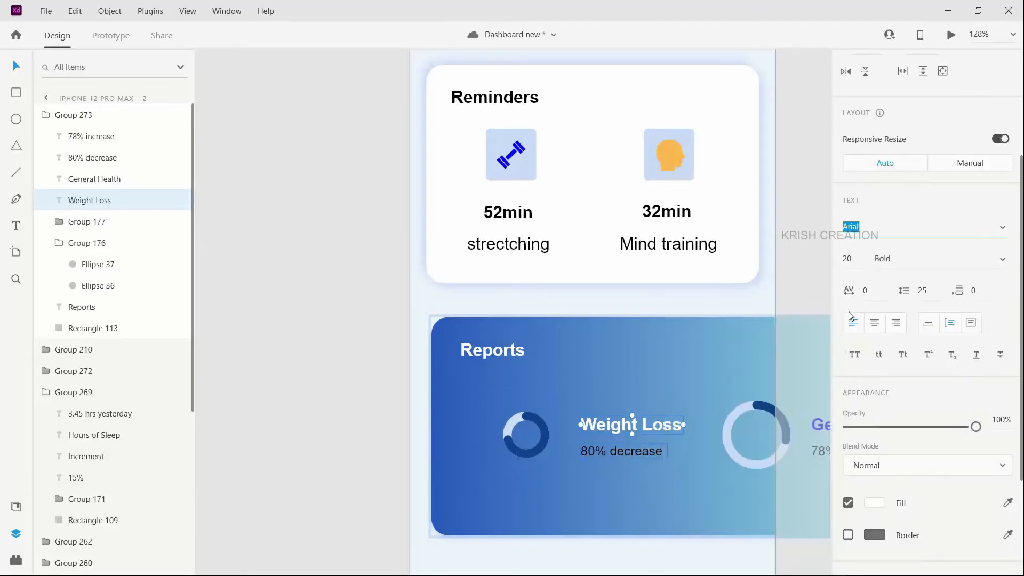
click(850, 259)
text(15)
key(Return)
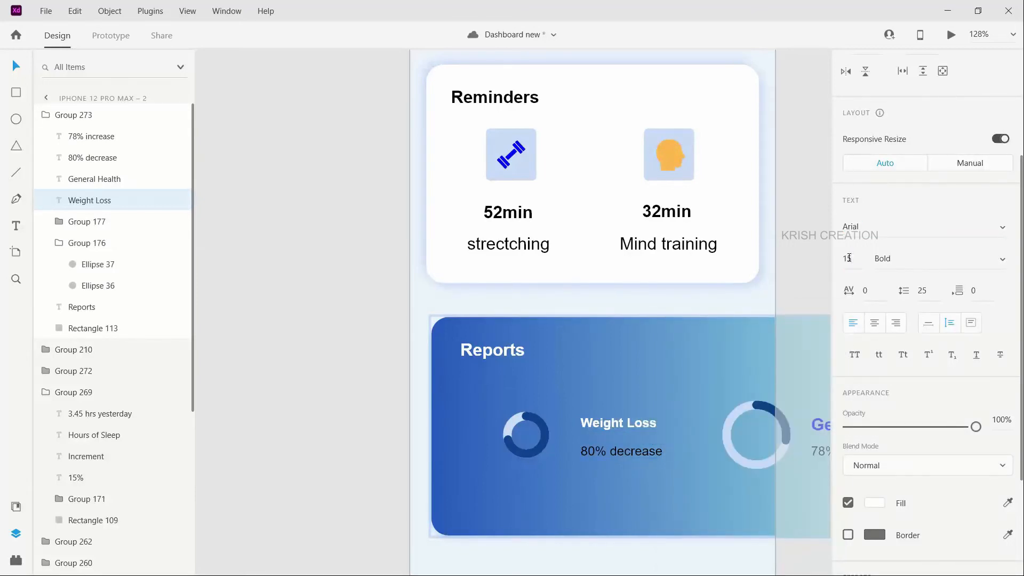
Set the 80% decrease text to font size 10 and narrow its text box to 64.
click(597, 453)
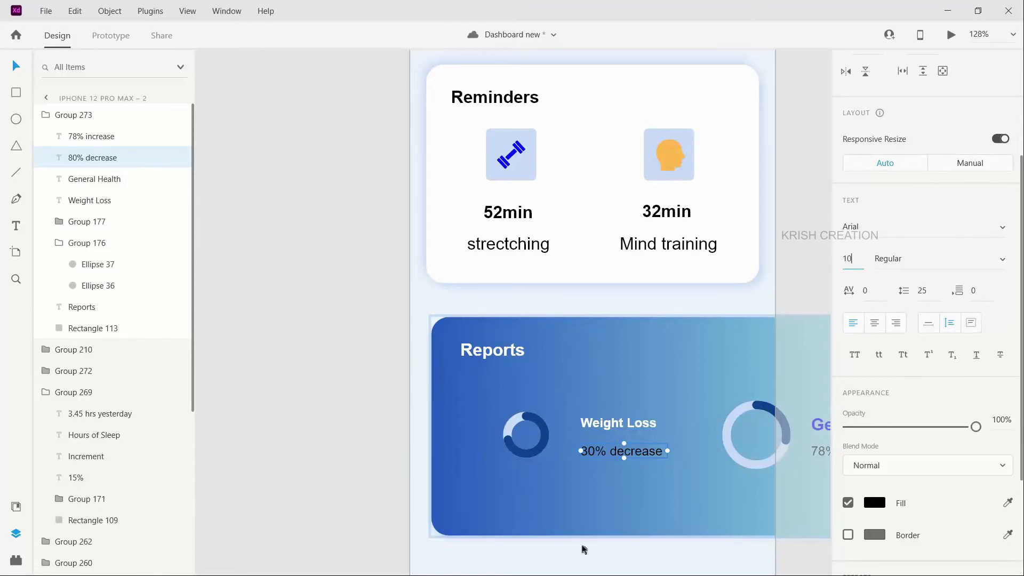
text(10)
click(597, 513)
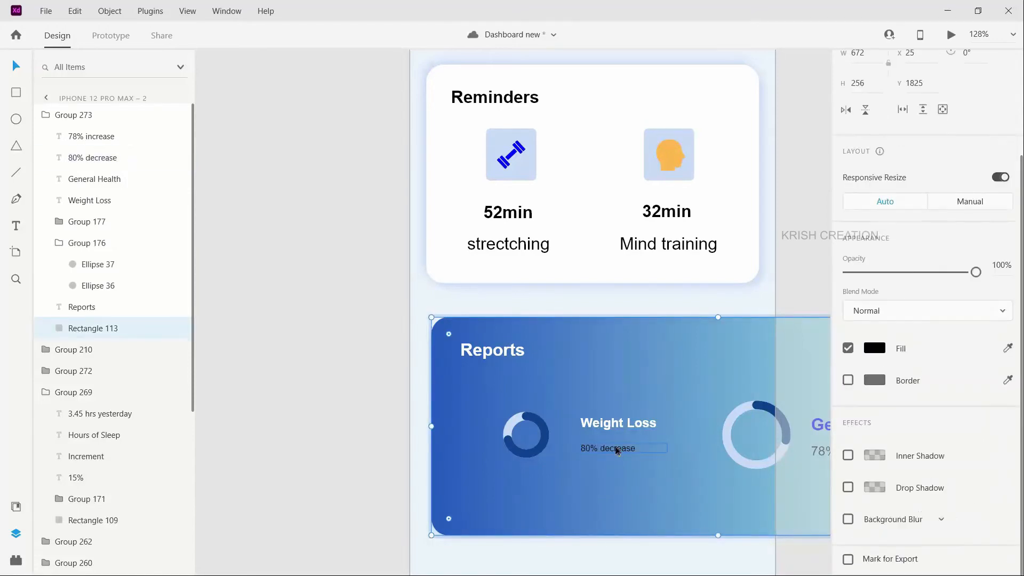
click(617, 450)
scroll(616, 449, up, 4)
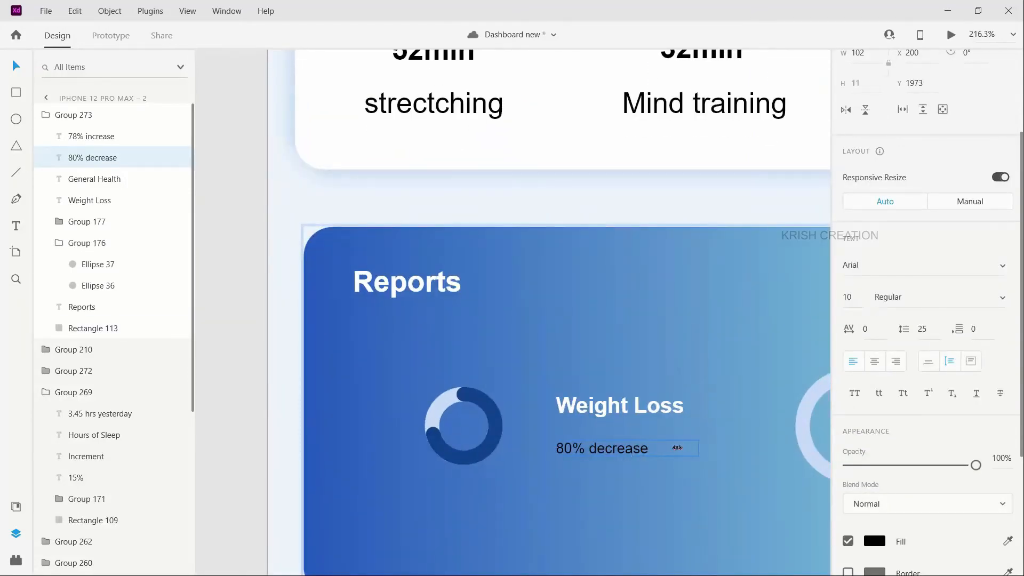
drag(678, 448, 649, 463)
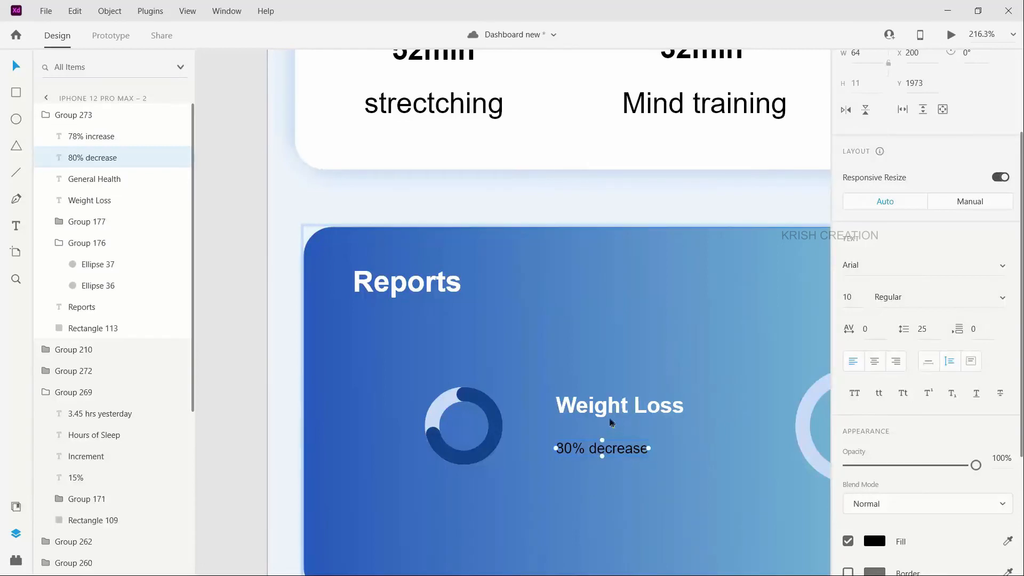
Move the Weight Loss label and its 80% decrease text below the ring, and narrow the label's text box to 93.
click(641, 407)
shift+click(592, 452)
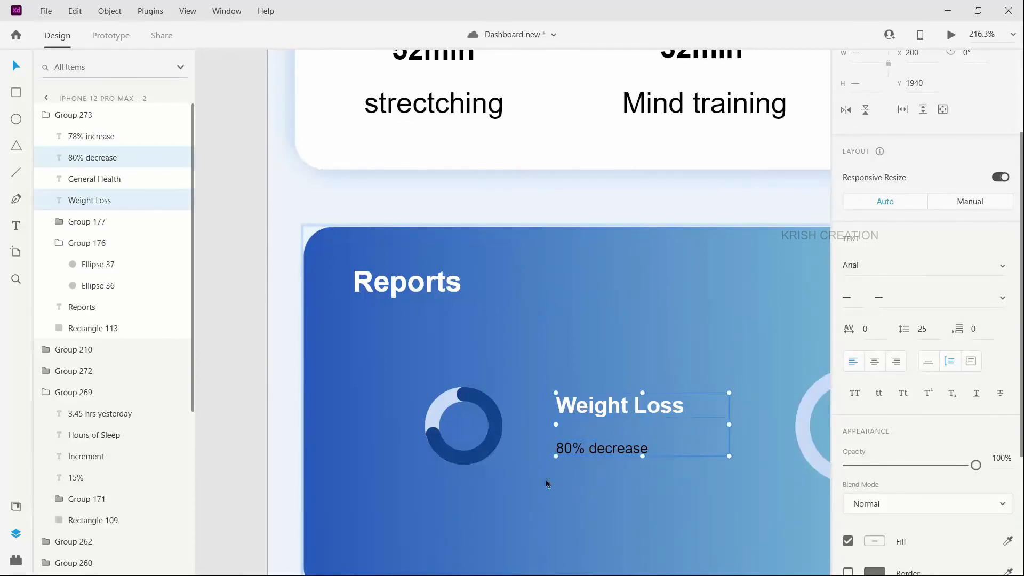
drag(586, 450, 440, 545)
click(610, 542)
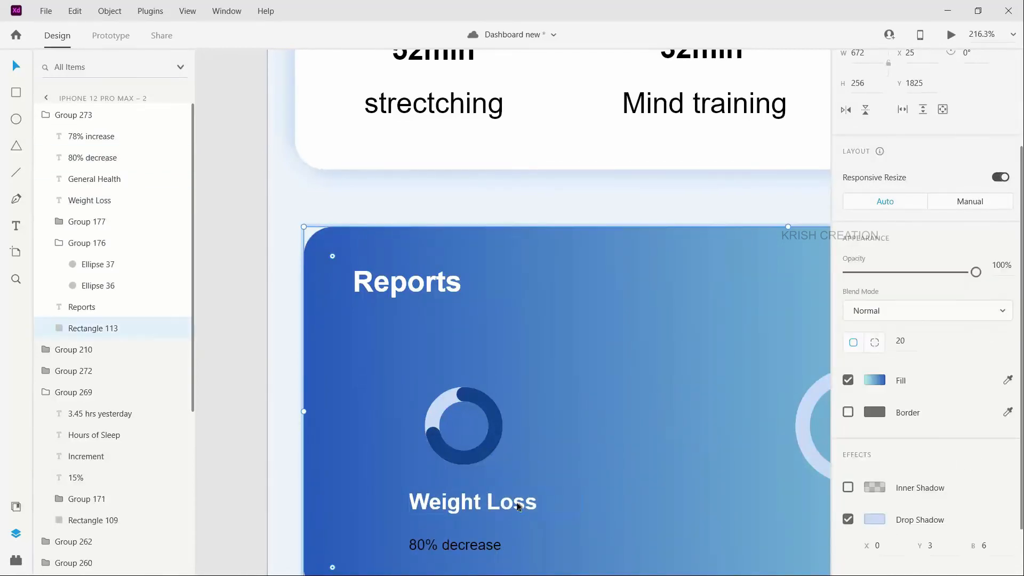
click(575, 509)
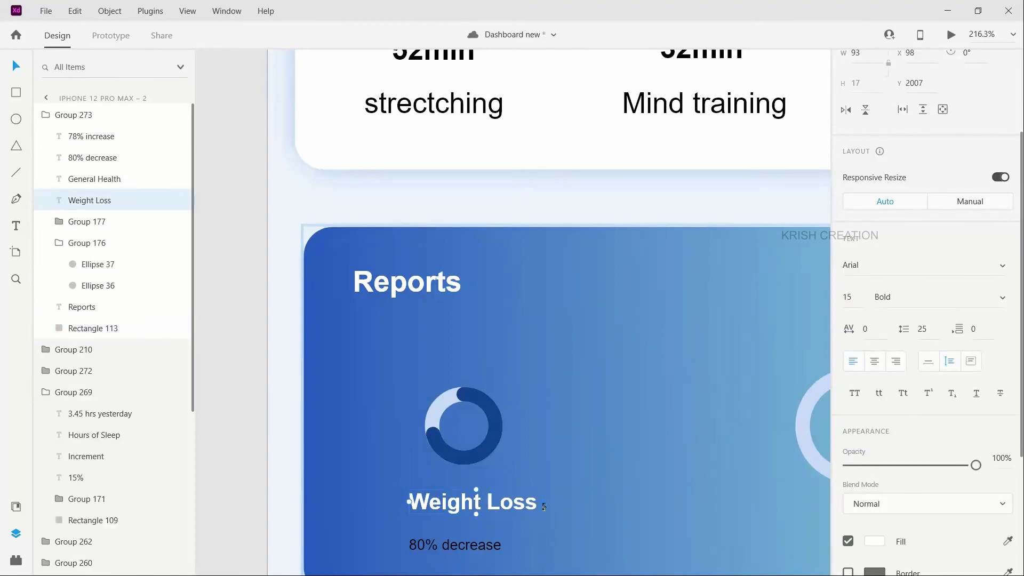
scroll(544, 509, down, 5)
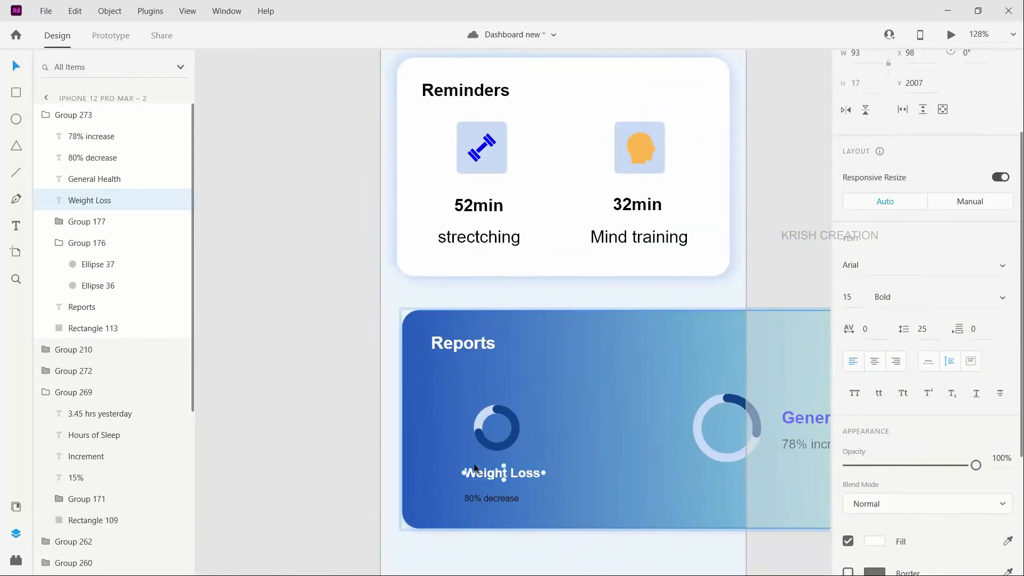
click(479, 502)
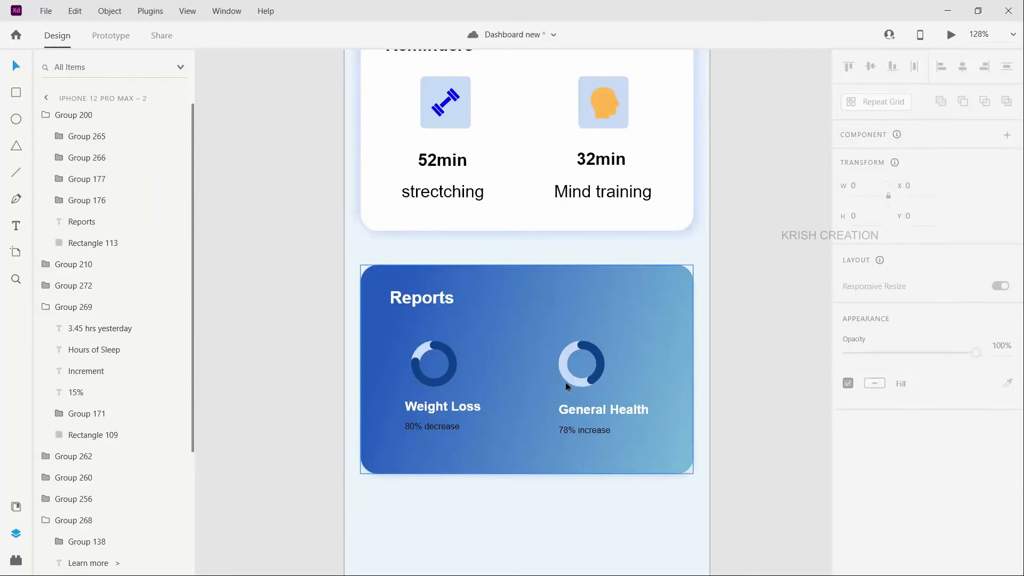
click(567, 387)
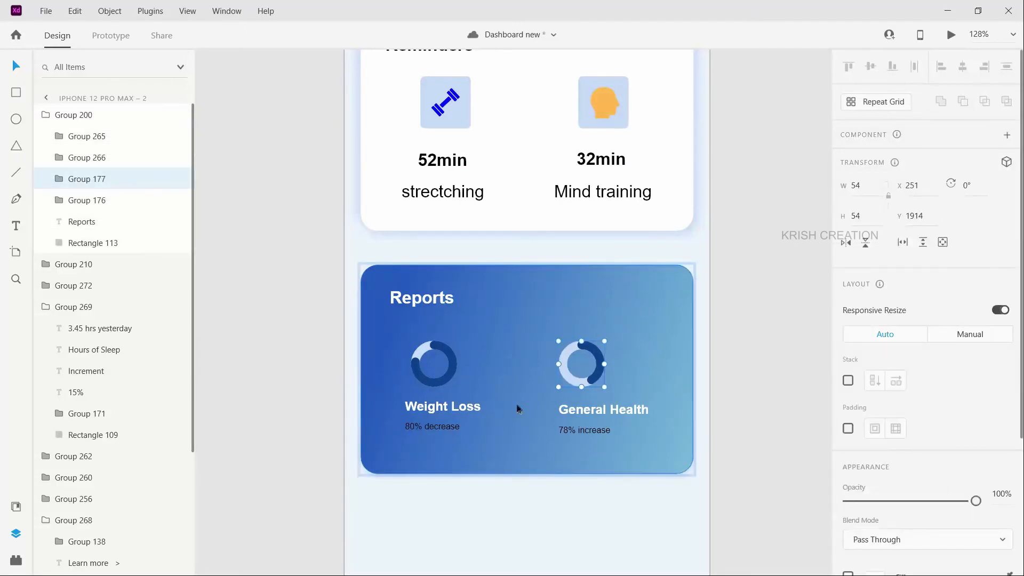
click(429, 381)
click(591, 463)
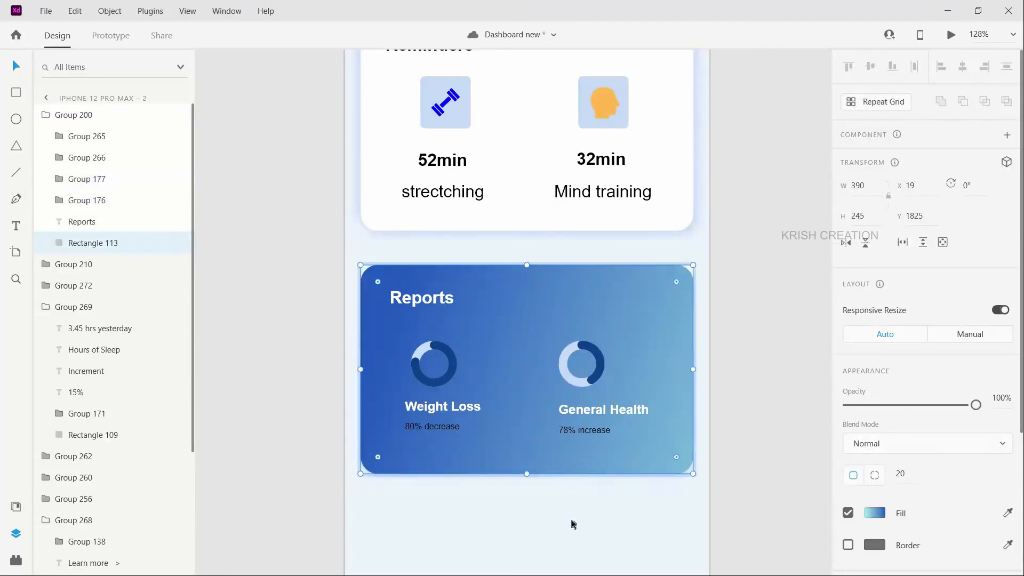
click(572, 524)
Copy the 86% goal achievement card from the web dashboard below the mobile Reports card, and extend the iPhone artboard's height to 2759.
scroll(562, 515, down, 1)
scroll(554, 500, down, 2)
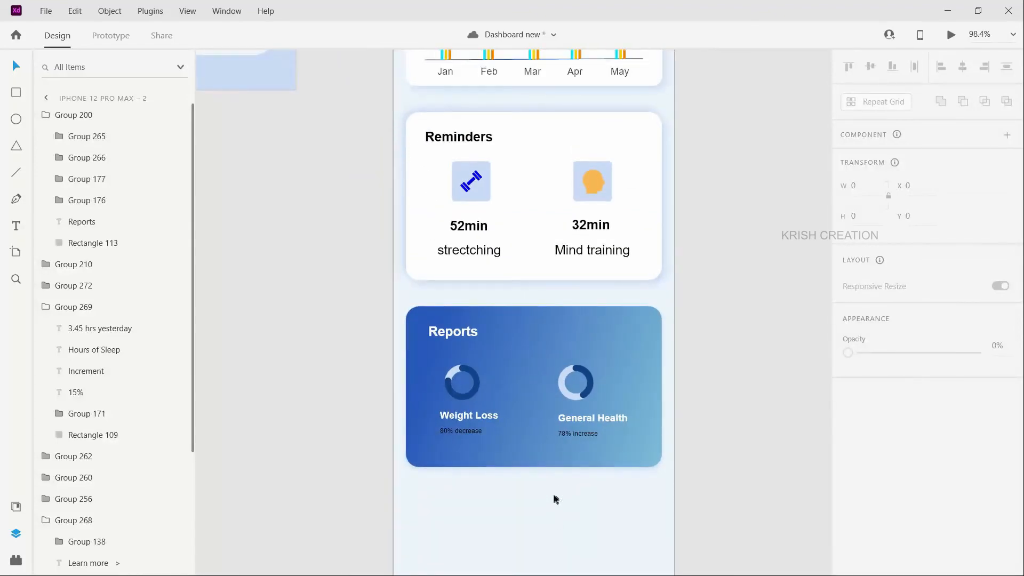
scroll(555, 500, down, 5)
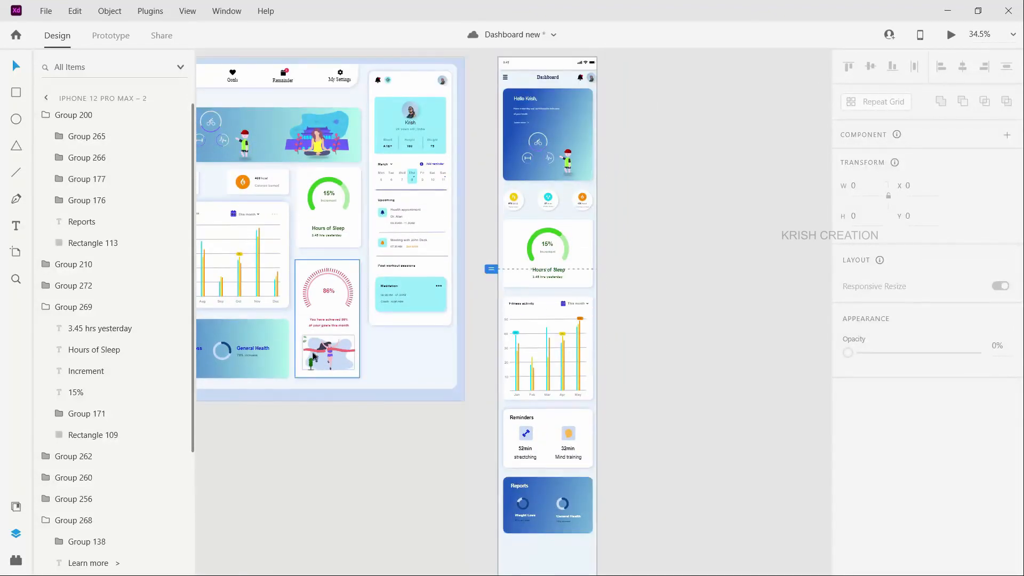
click(340, 337)
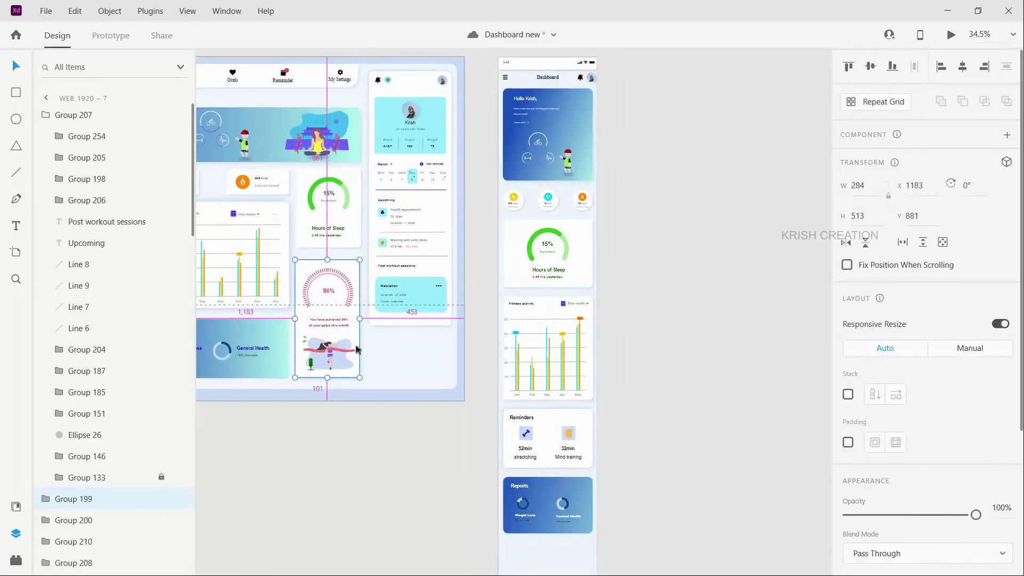
drag(357, 349, 546, 478)
double_click(505, 502)
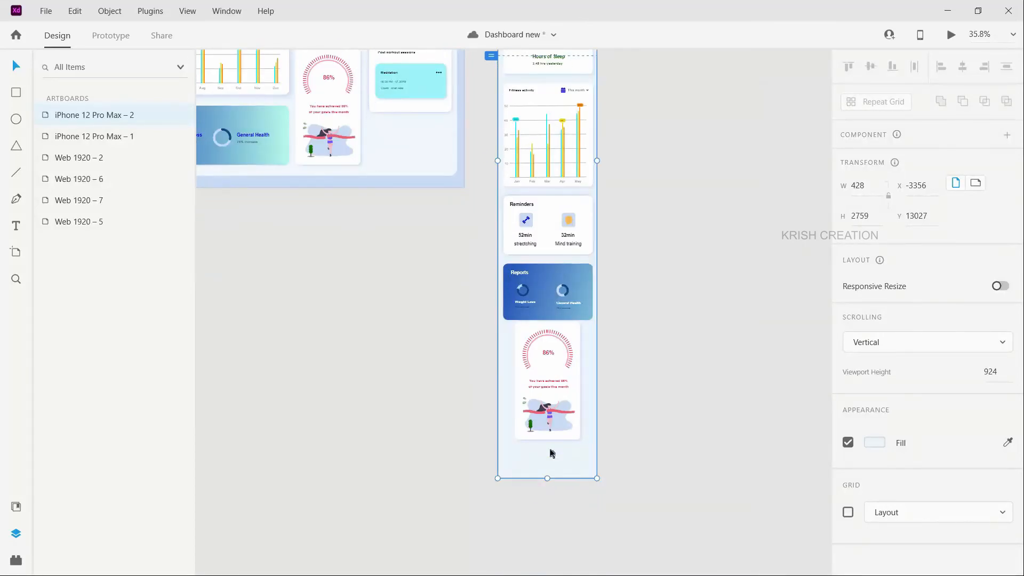
Move the 86% goal card slightly lower beneath the Reports card and widen its background rectangle to 391.
scroll(549, 453, up, 5)
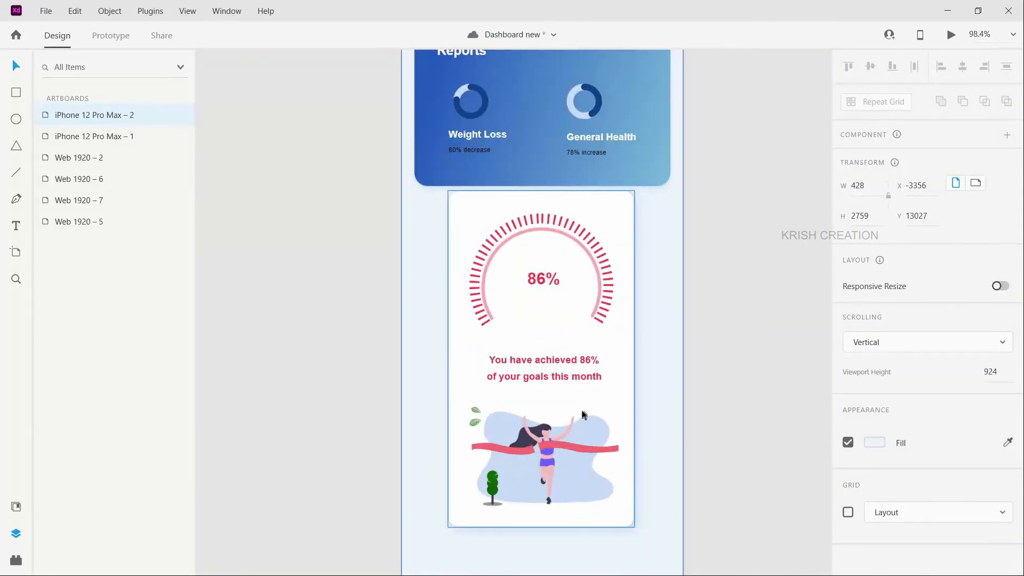
drag(581, 410, 586, 429)
double_click(586, 429)
drag(636, 380, 665, 382)
key(Escape)
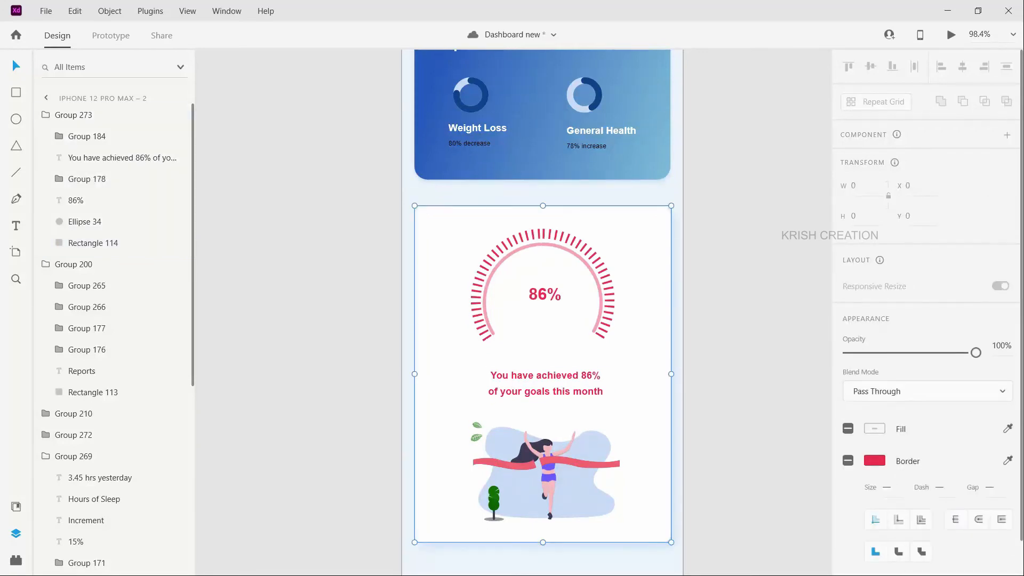
Move the goal card's achievement text and runner illustration up, and shorten its background rectangle to a height of 460.
drag(562, 385, 561, 370)
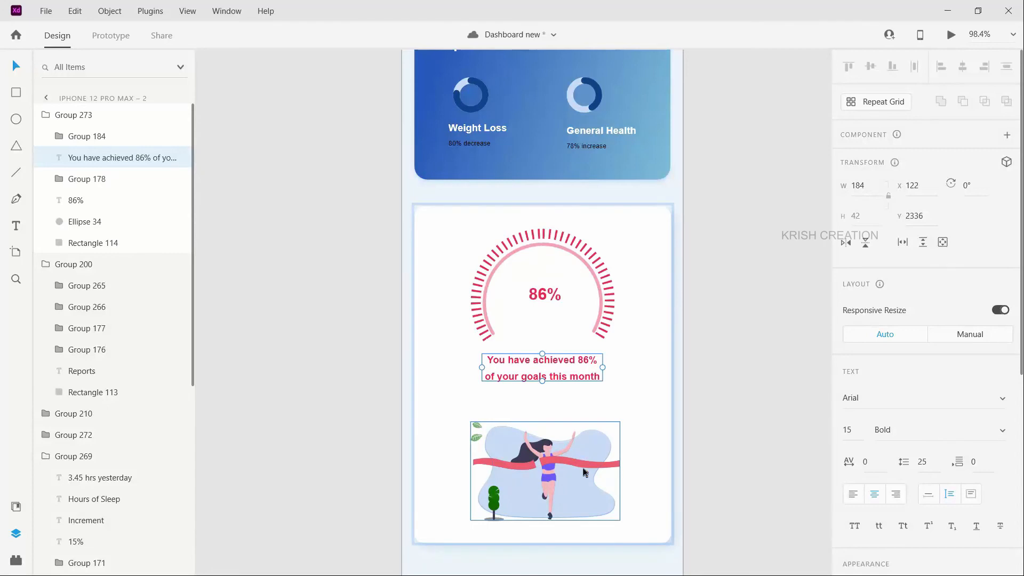
drag(583, 461, 580, 444)
click(544, 540)
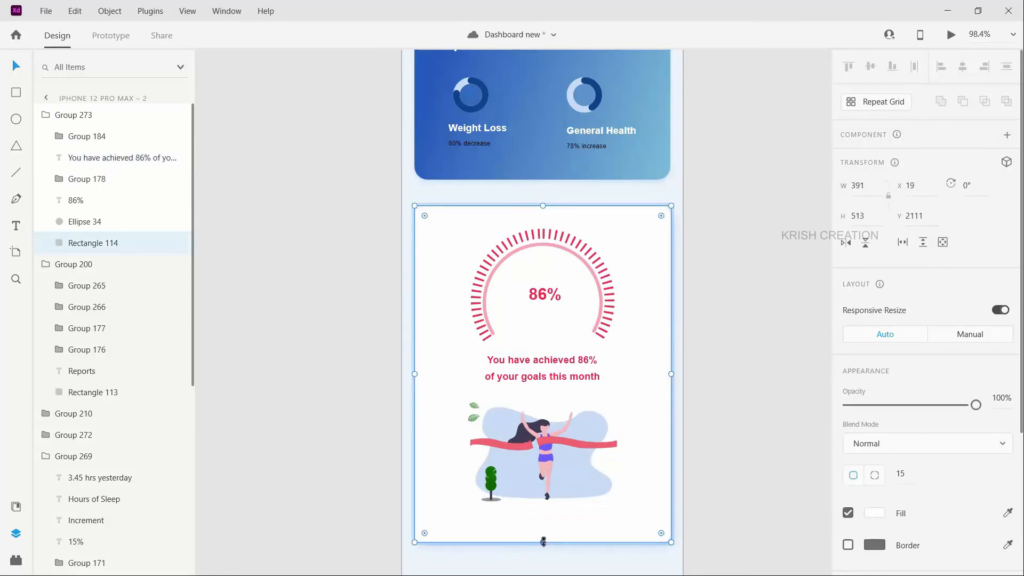
drag(544, 542, 547, 516)
click(556, 546)
Reduce the height of the iPhone 12 Pro Max – 2 artboard to 2621 so it ends just below the goal card.
scroll(556, 546, down, 3)
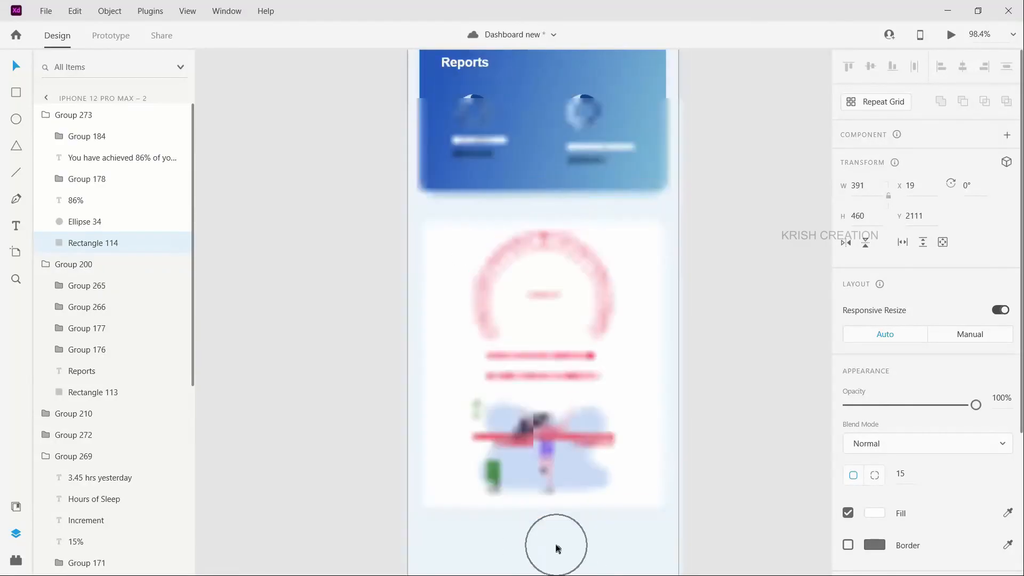
scroll(558, 548, down, 2)
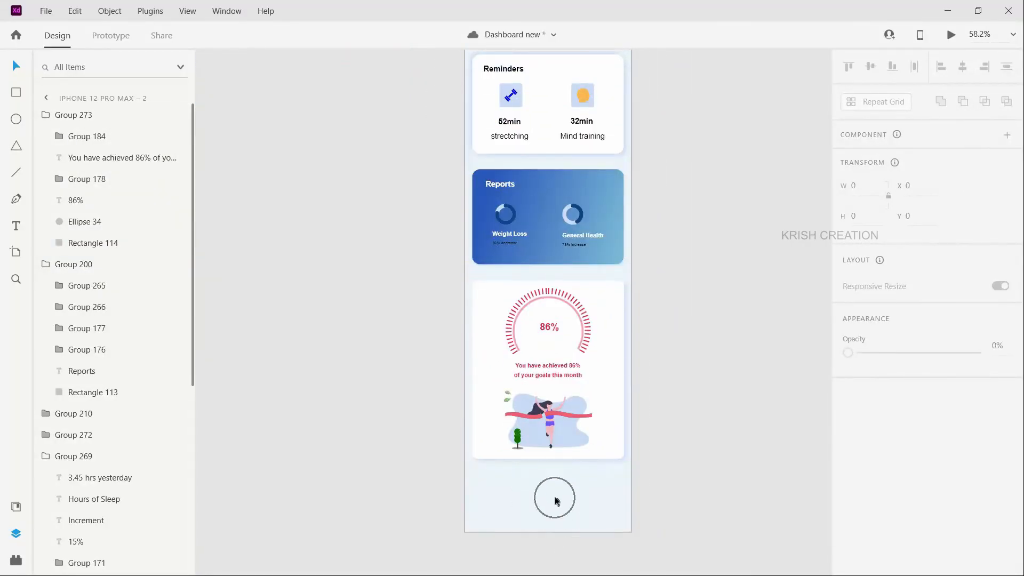
scroll(554, 500, up, 3)
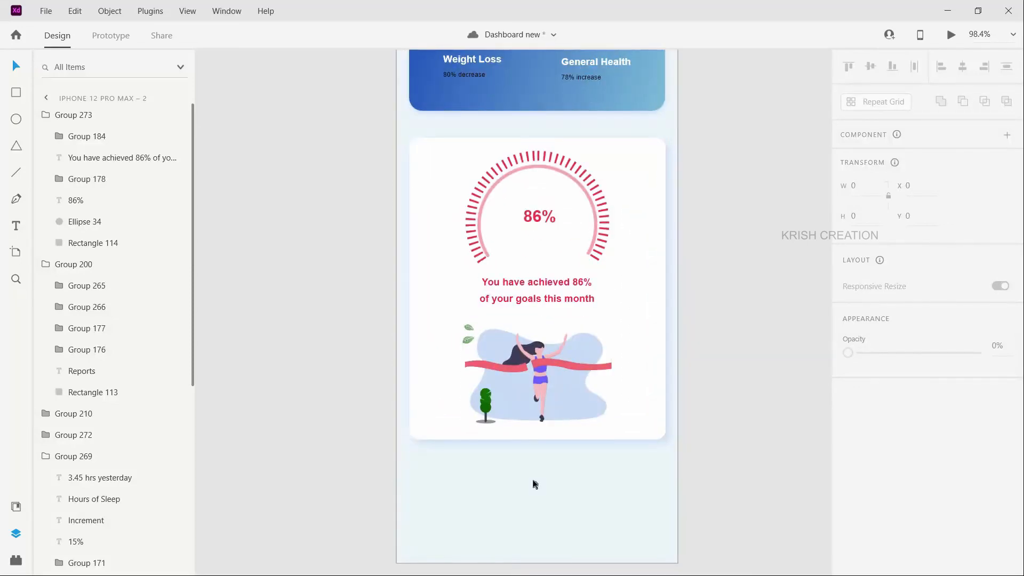
click(544, 563)
drag(538, 564, 545, 473)
scroll(540, 450, down, 5)
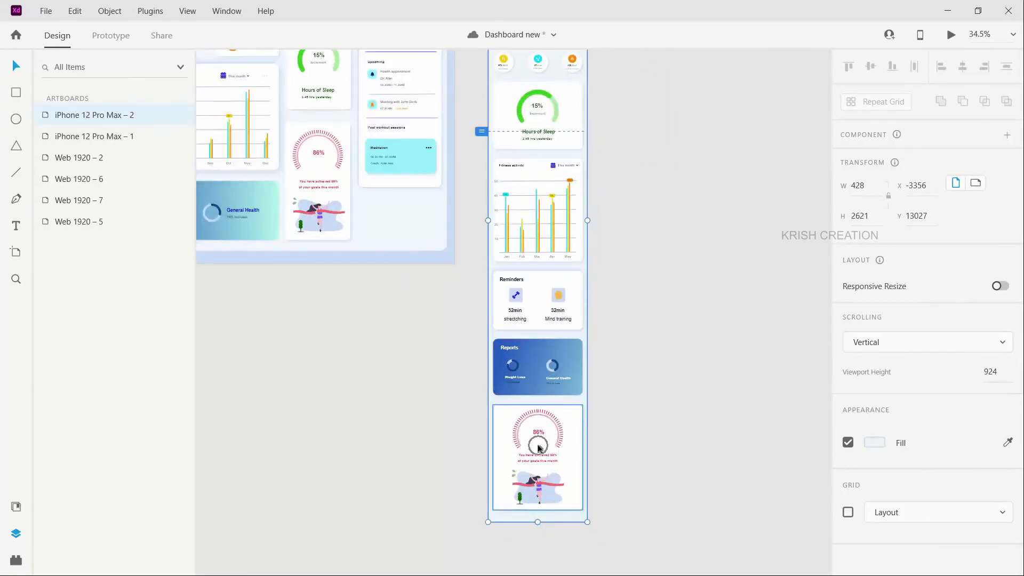
Compare the mobile artboard with the web dashboard, examining the header, profile sidebar, stats, chart, reminders, reports and goal cards.
scroll(540, 450, up, 10)
scroll(540, 445, up, 2)
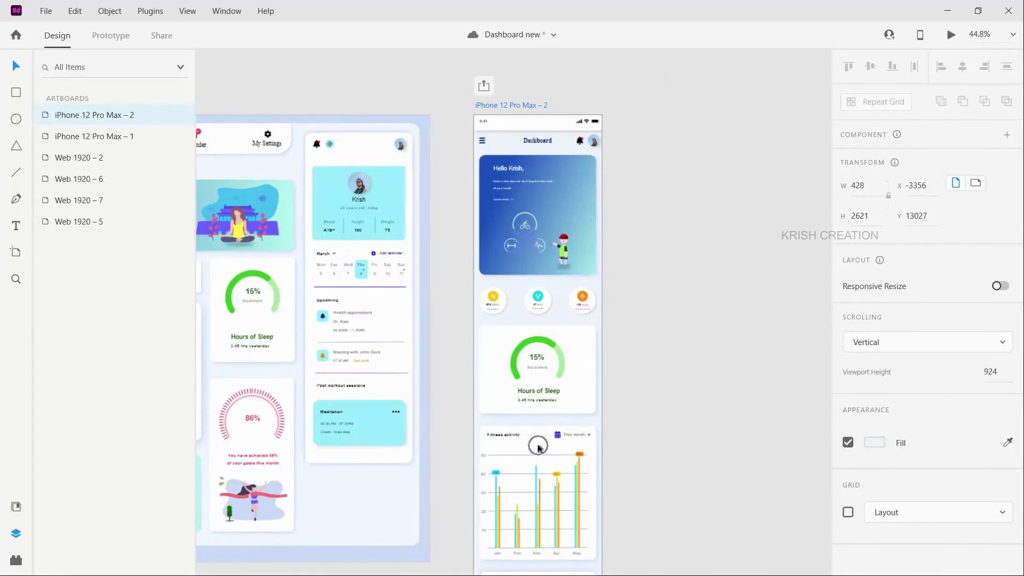
scroll(406, 168, down, 1)
scroll(406, 169, left, 2)
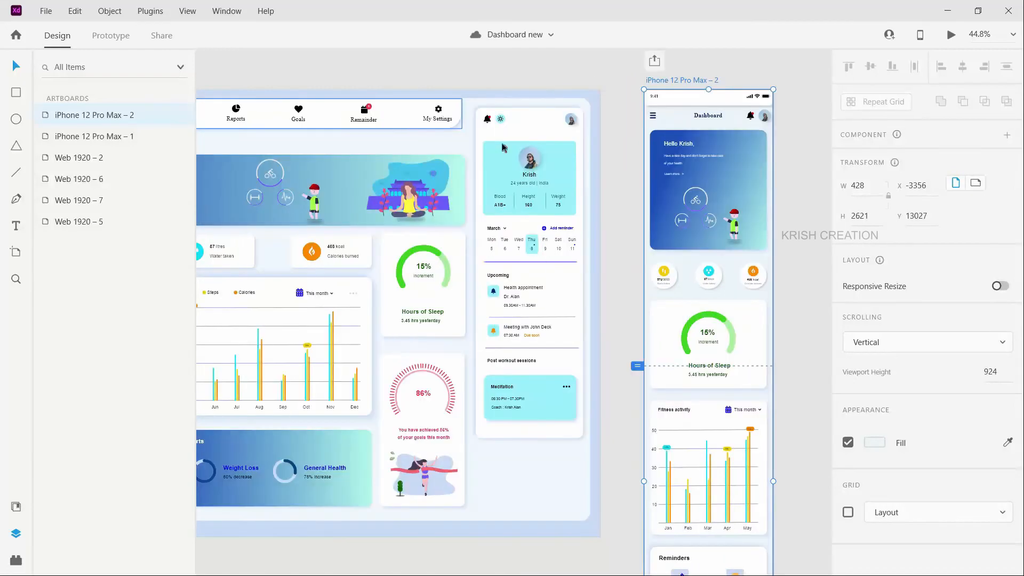
scroll(583, 122, up, 4)
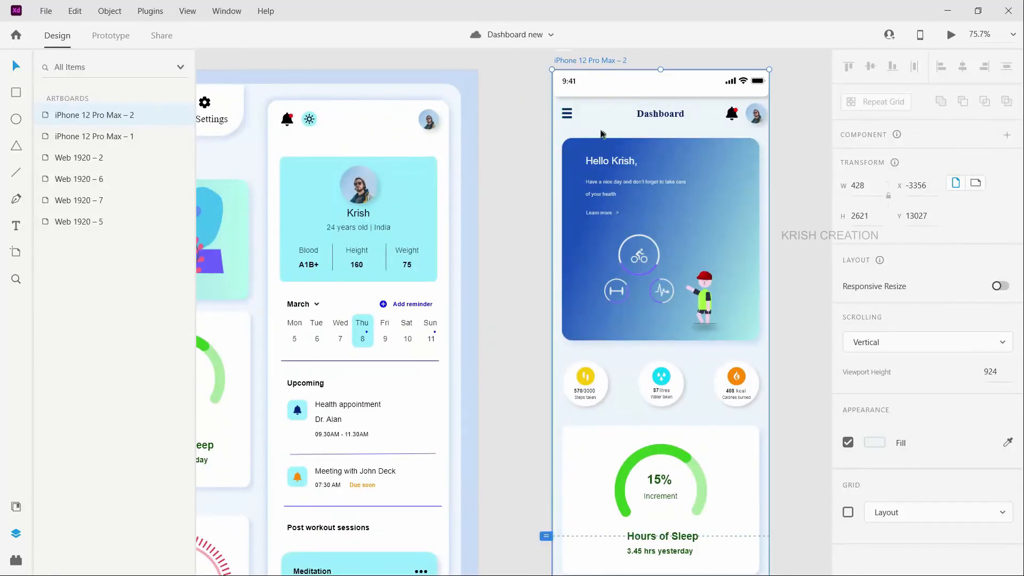
scroll(649, 158, down, 2)
scroll(682, 320, down, 1)
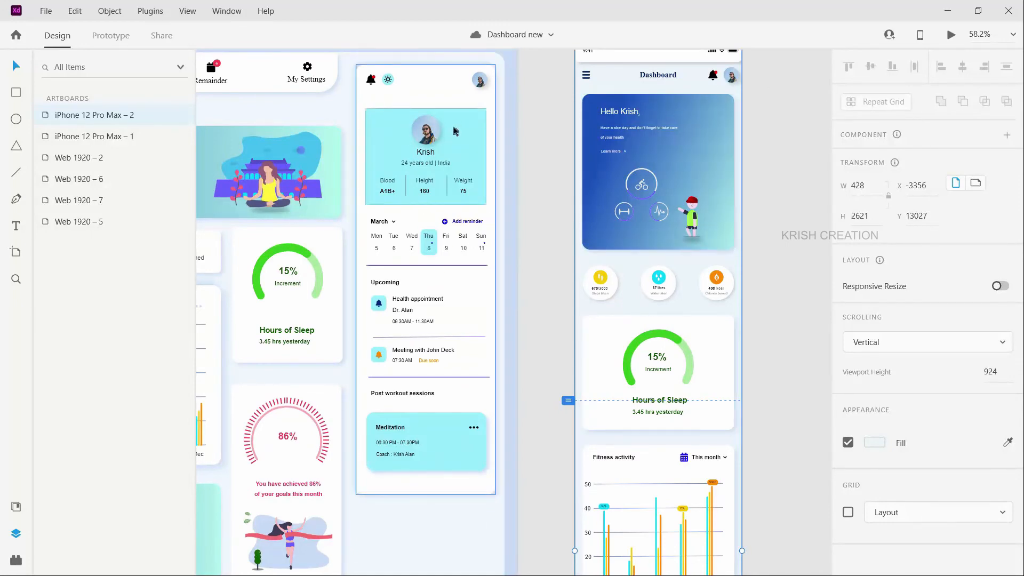
scroll(446, 174, down, 3)
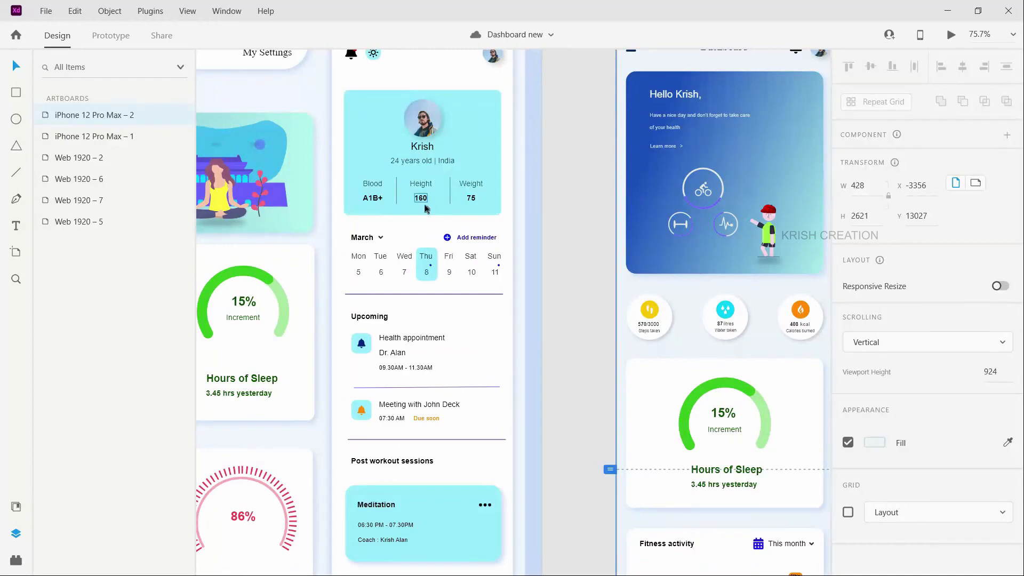
scroll(693, 199, down, 1)
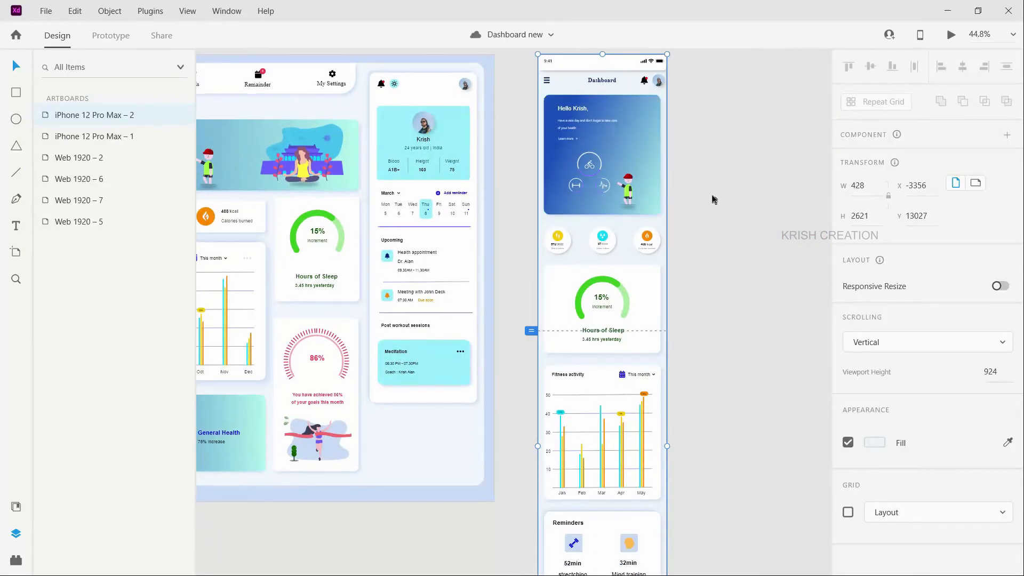
scroll(606, 129, down, 10)
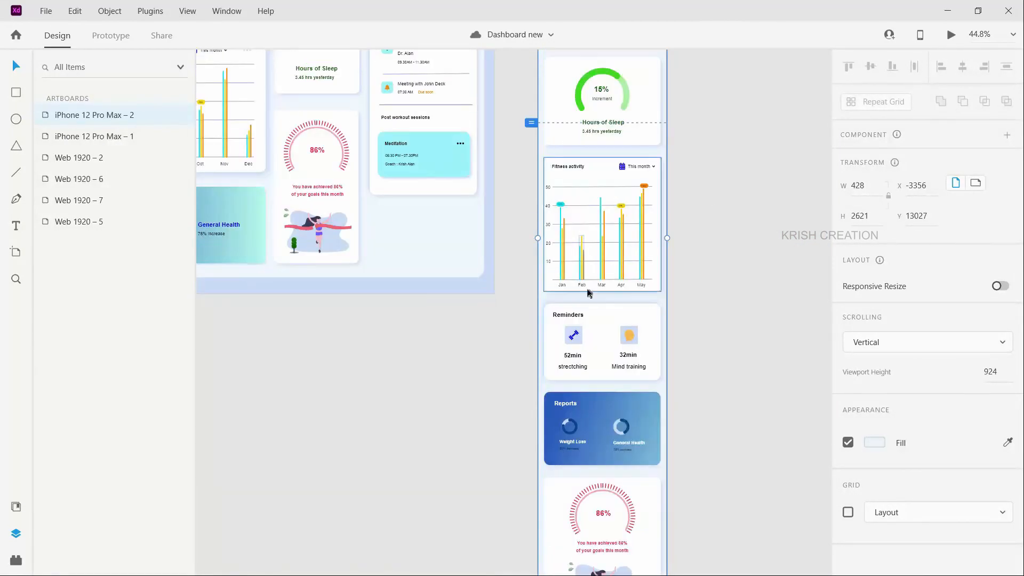
scroll(602, 311, up, 5)
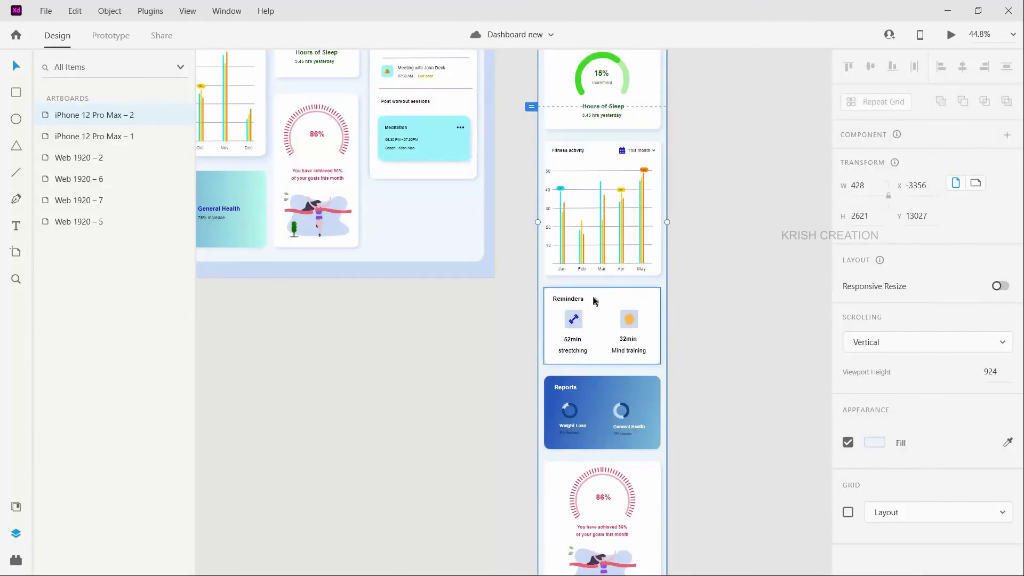
scroll(592, 297, down, 2)
scroll(592, 293, up, 8)
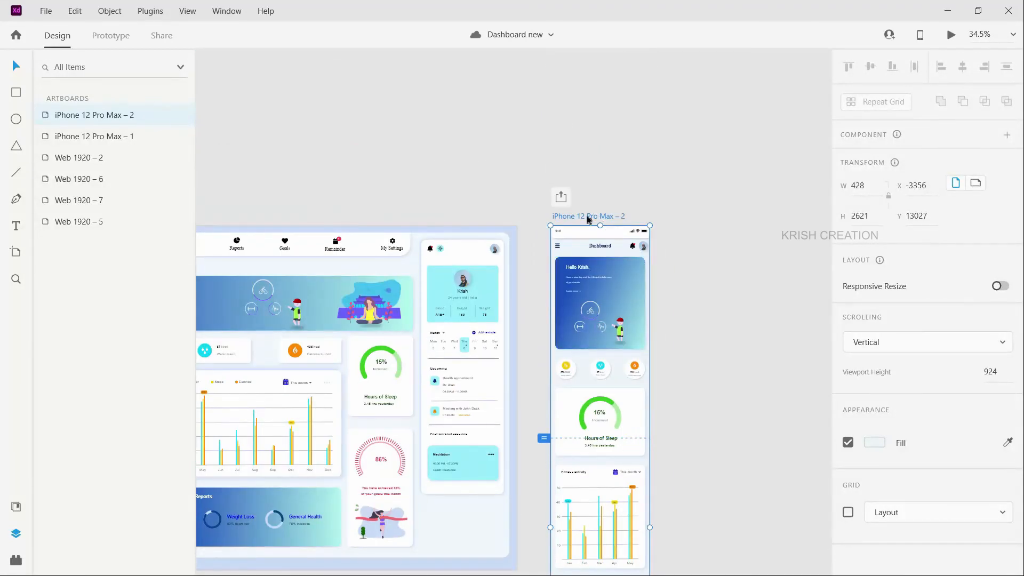
Show the document assets and open a preview of the mobile dashboard, placing the preview beside the artboard.
key(ctrl+shift+y)
key(ctrl+Return)
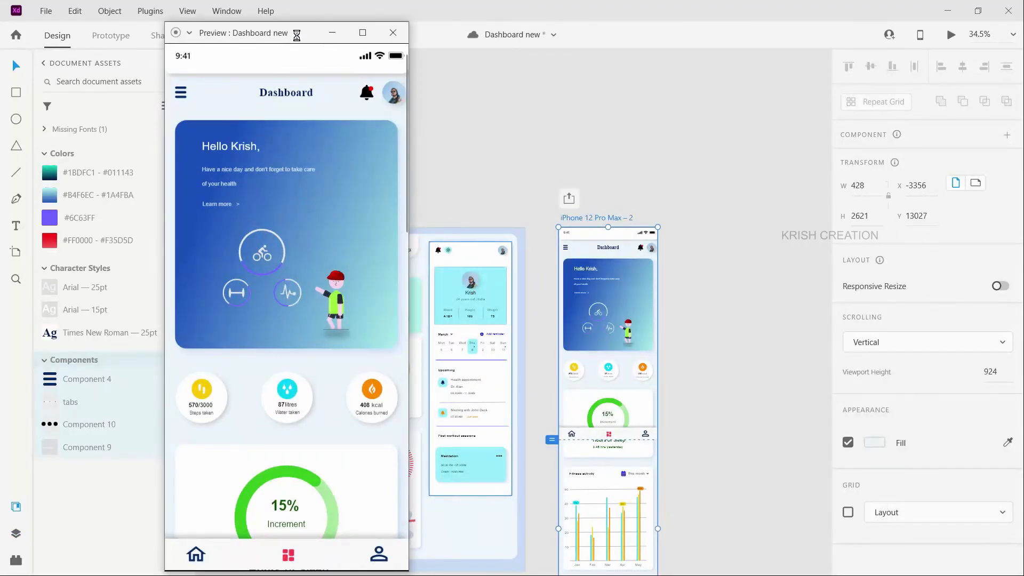
drag(376, 45, 434, 41)
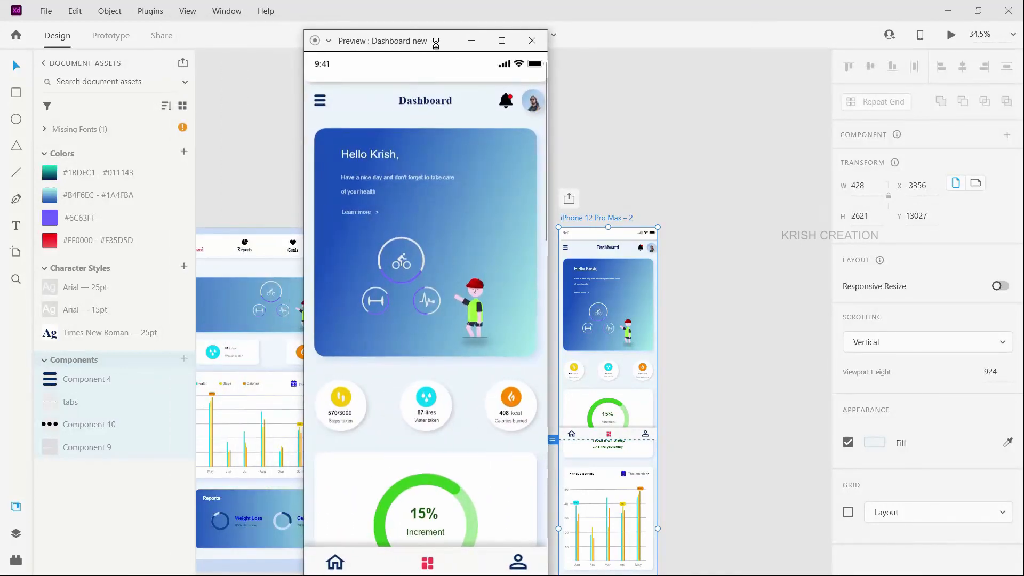
Review the whole mobile dashboard in the preview, from the header banner to the goal card, checking the fixed status and tab bars.
scroll(476, 227, down, 5)
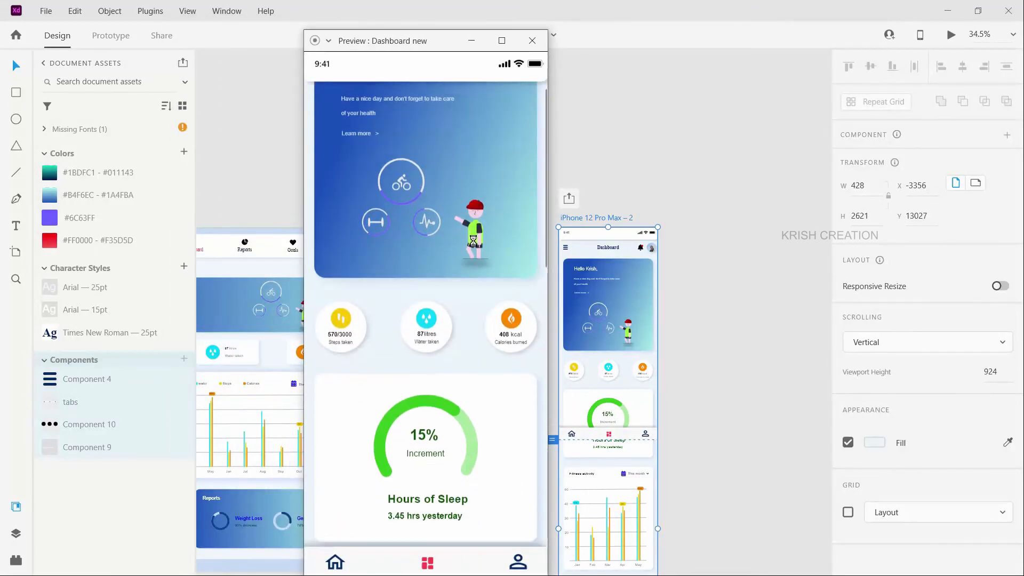
scroll(438, 231, up, 4)
scroll(438, 231, down, 8)
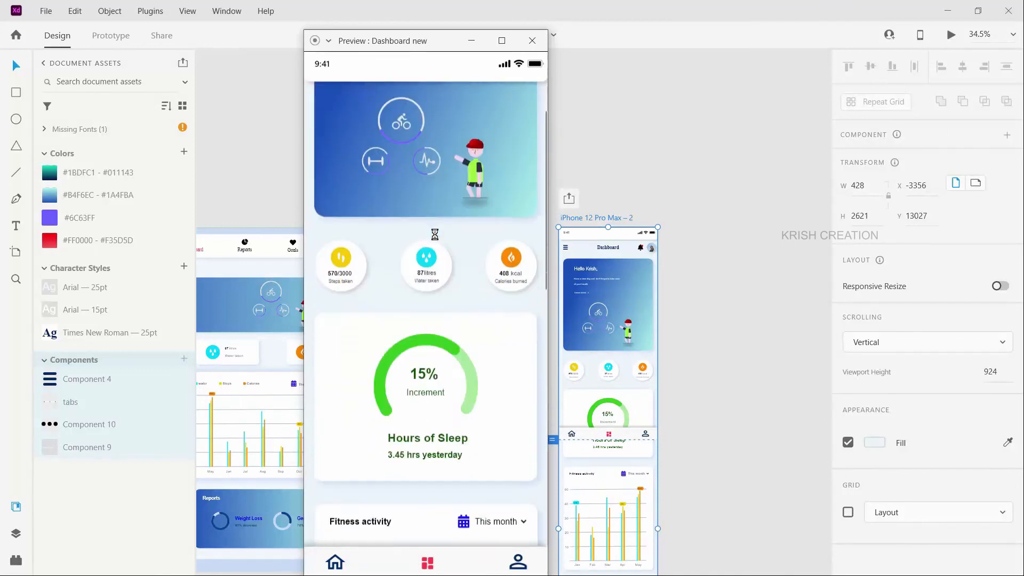
scroll(423, 302, down, 5)
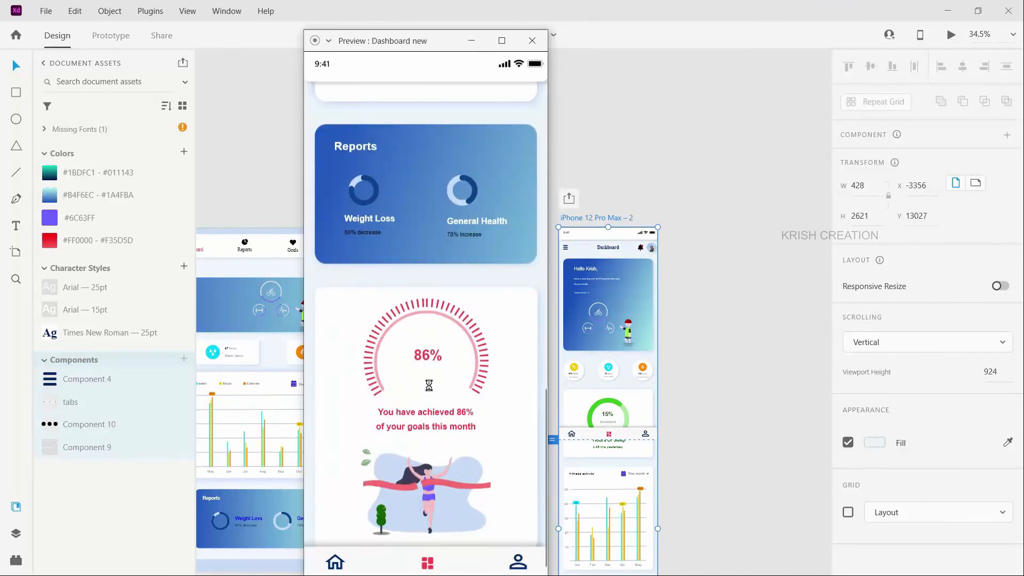
scroll(429, 385, up, 14)
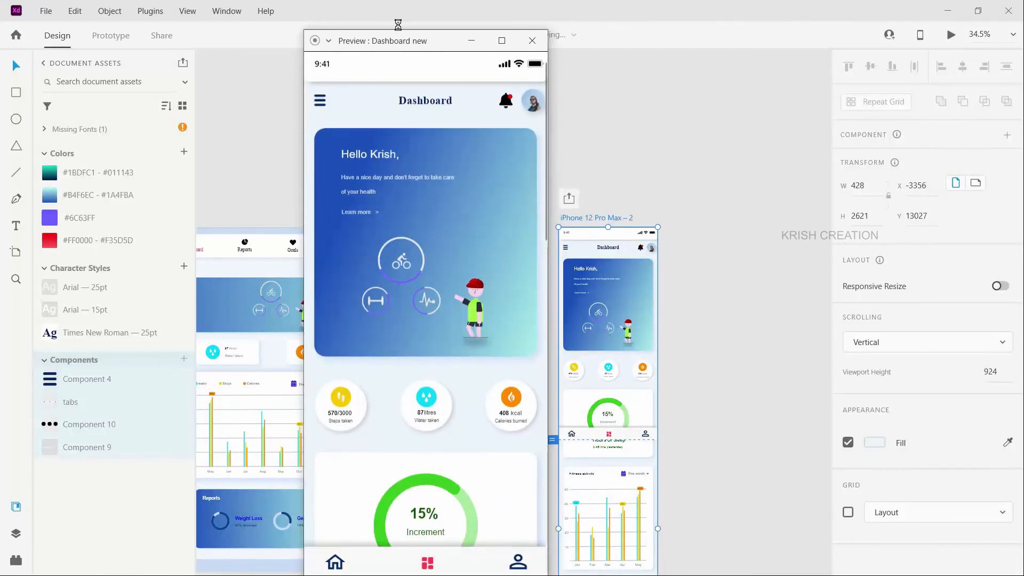
drag(432, 41, 474, 43)
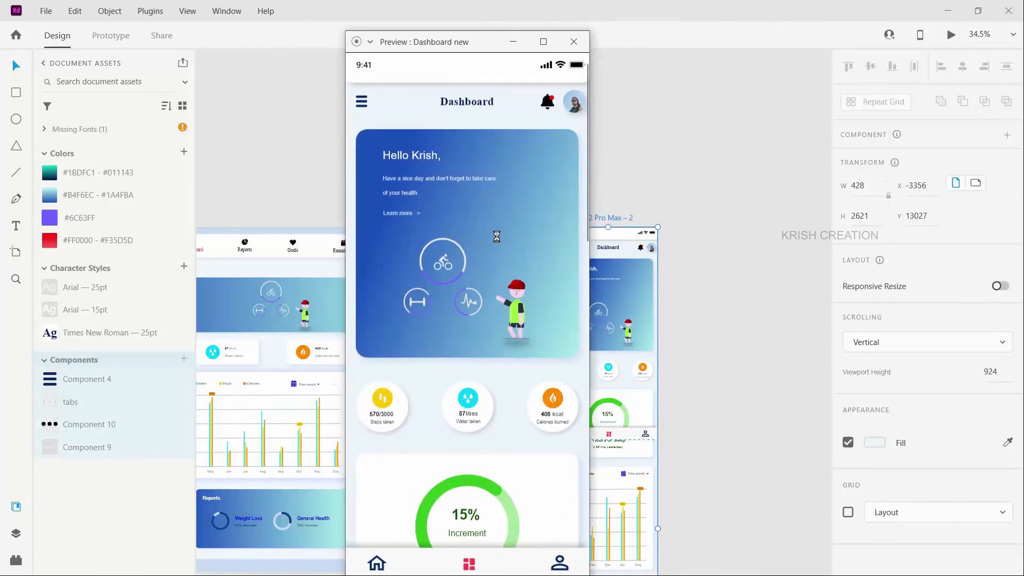
scroll(496, 237, down, 5)
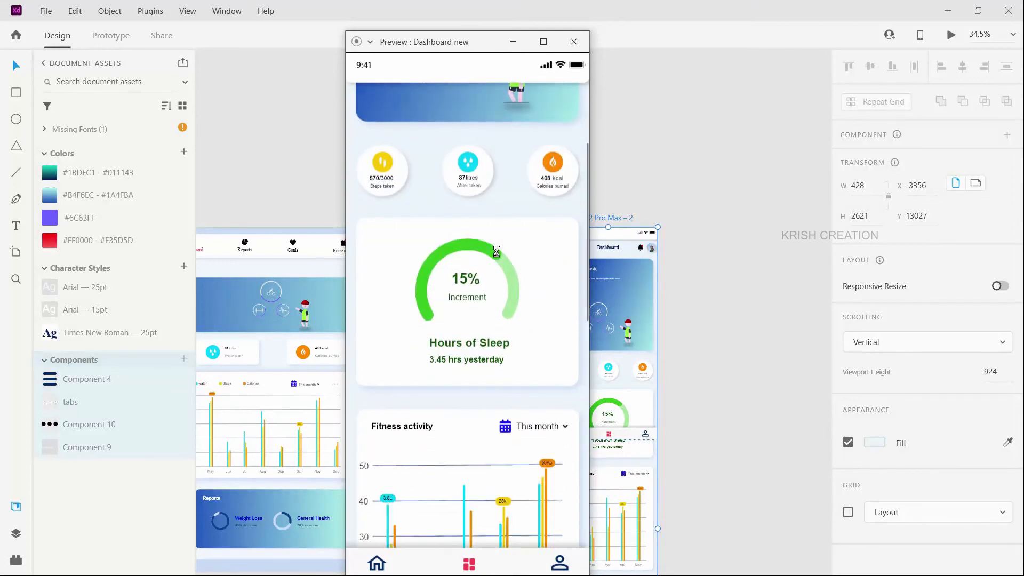
scroll(496, 251, down, 2)
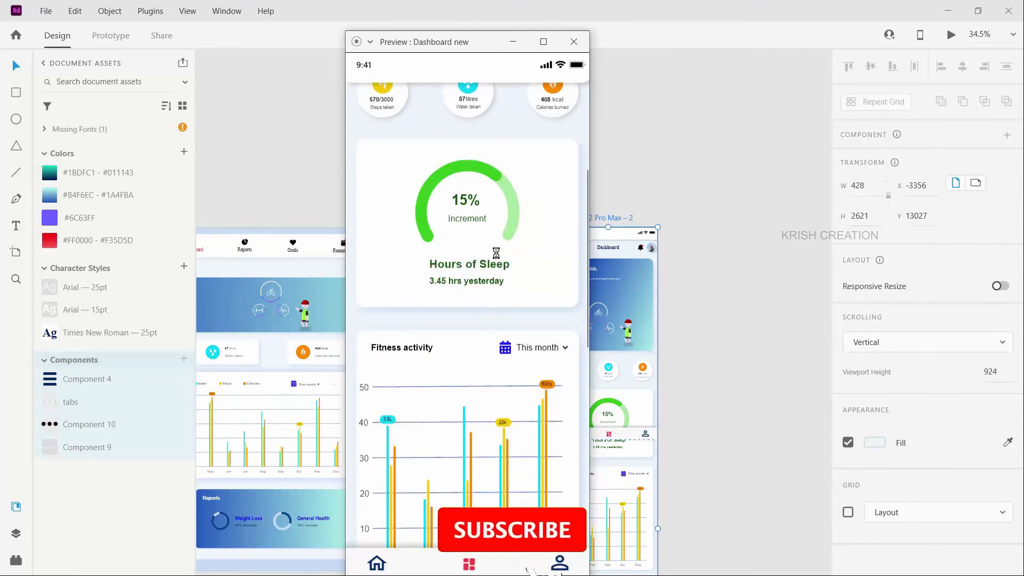
scroll(496, 253, down, 8)
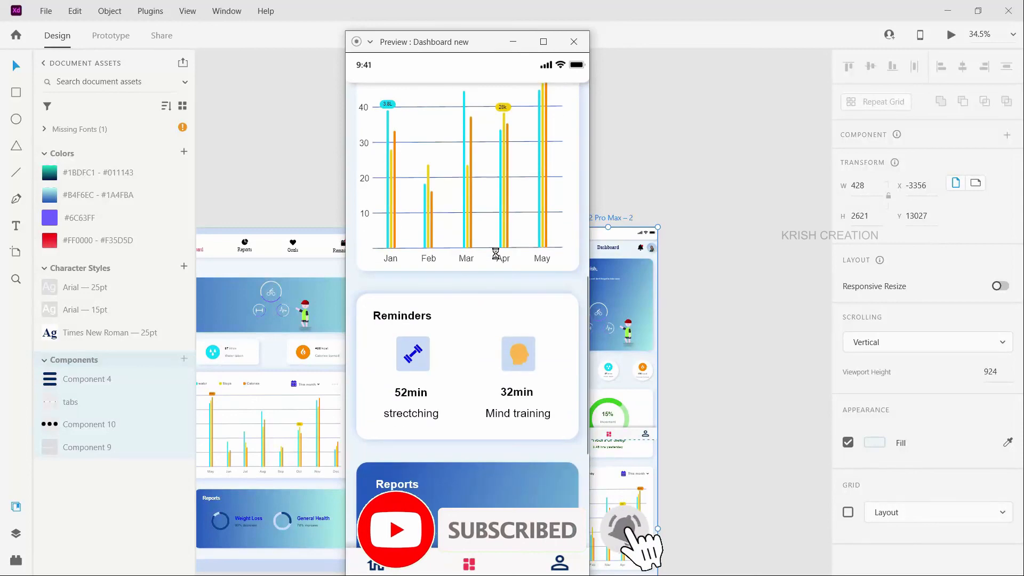
scroll(495, 254, down, 8)
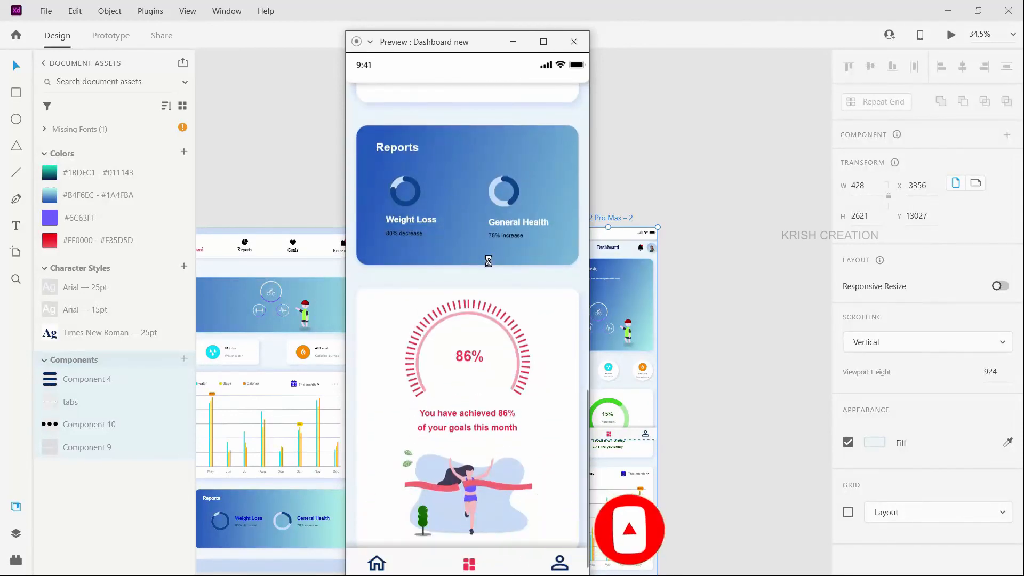
scroll(488, 261, up, 10)
scroll(467, 314, up, 8)
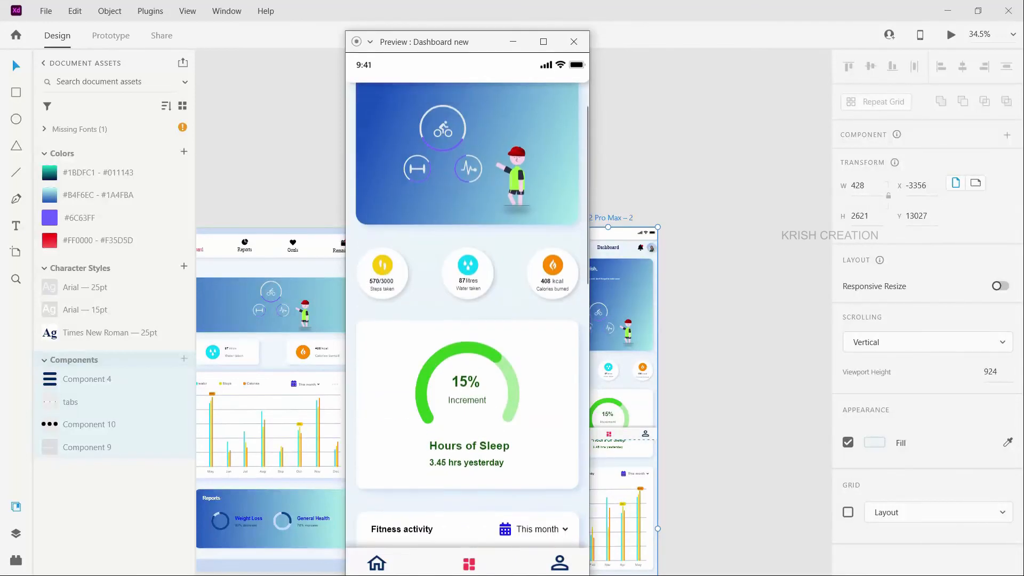